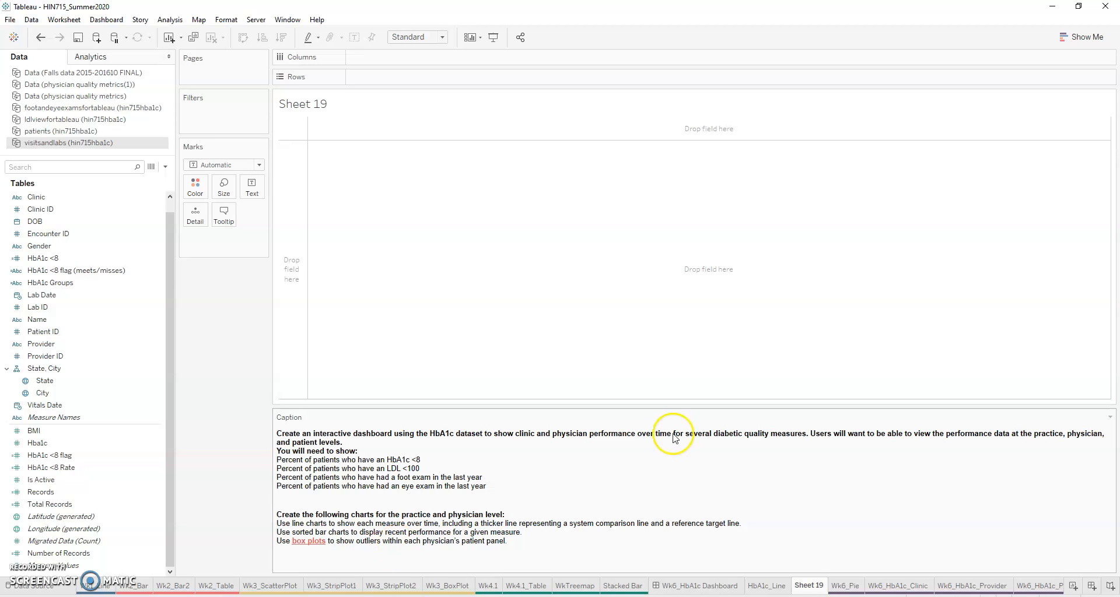
Step: Rename the worksheet Sheet 19 as HbA1c_BoxPlot
{"action": "right_click", "coordinate": [808, 585]}
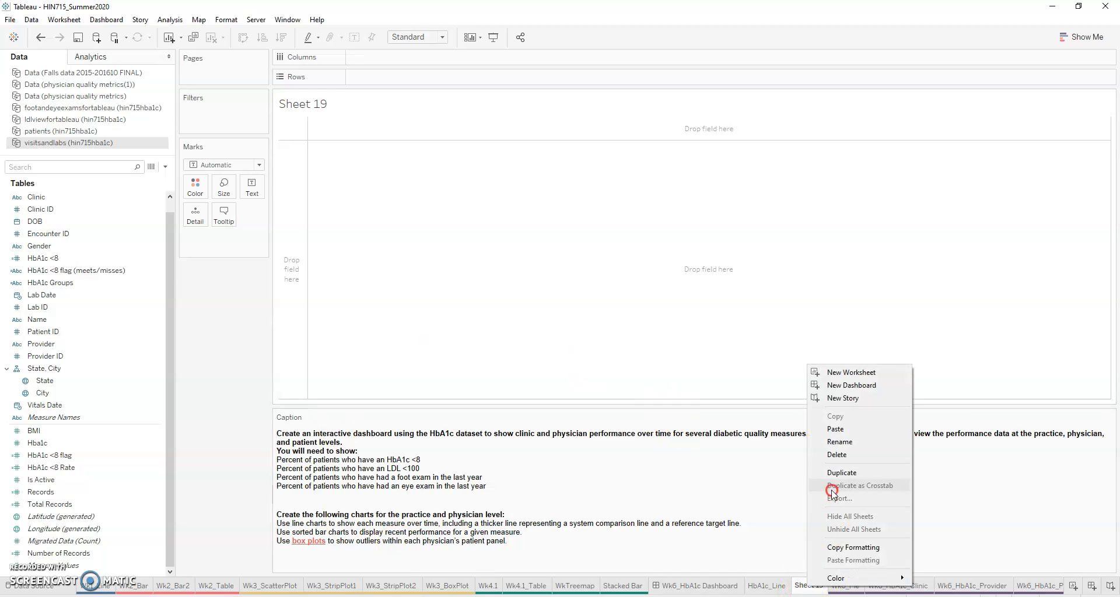
{"action": "left_click", "coordinate": [838, 443]}
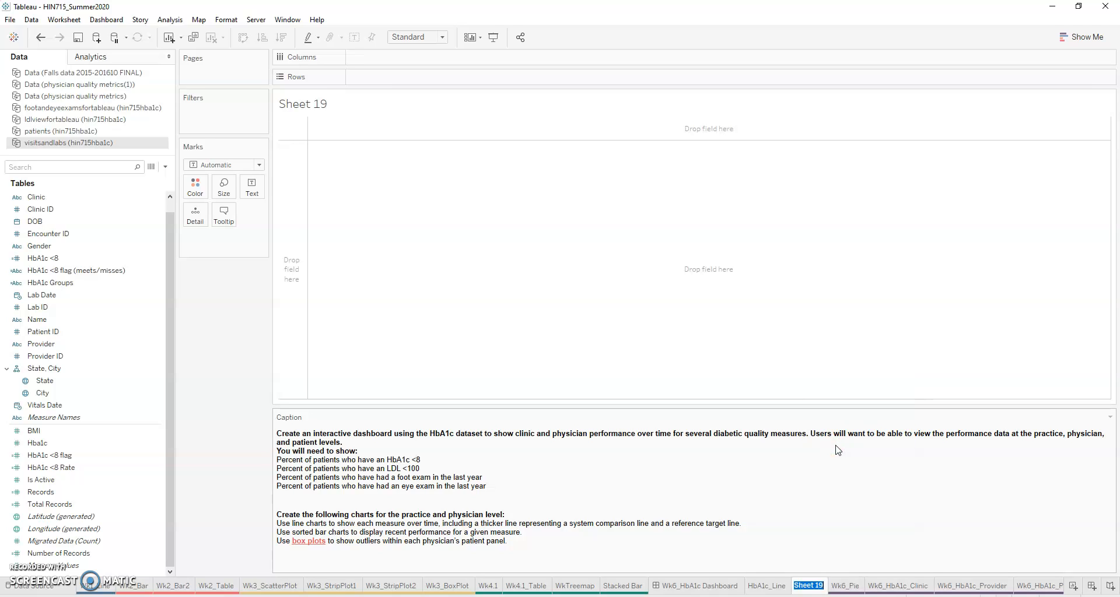
{"action": "type", "text": "HbA1c_BoxPlot"}
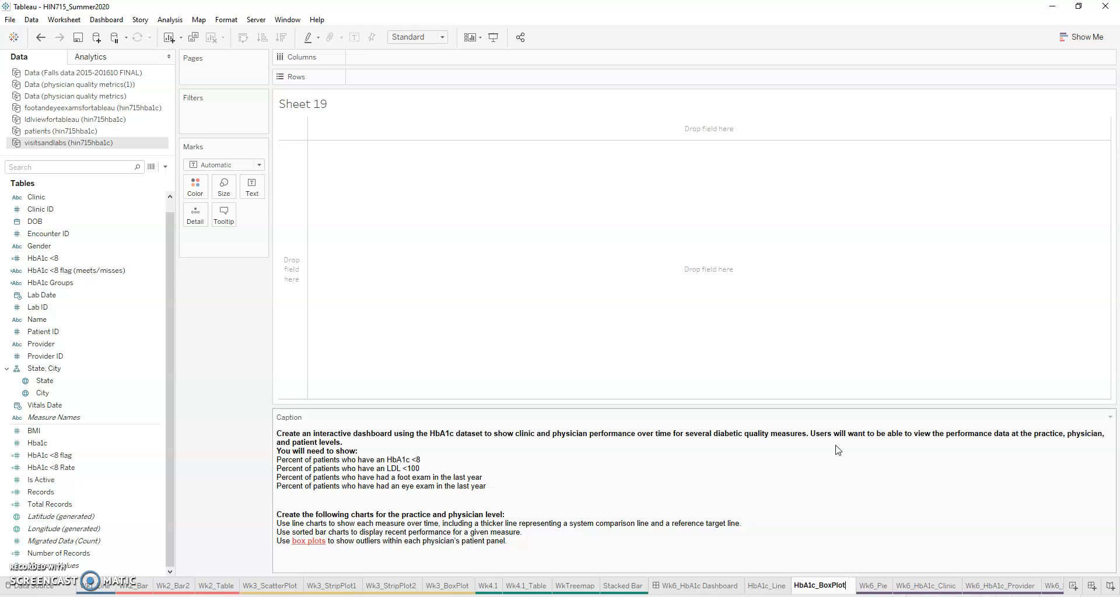
{"action": "left_click", "coordinate": [844, 554]}
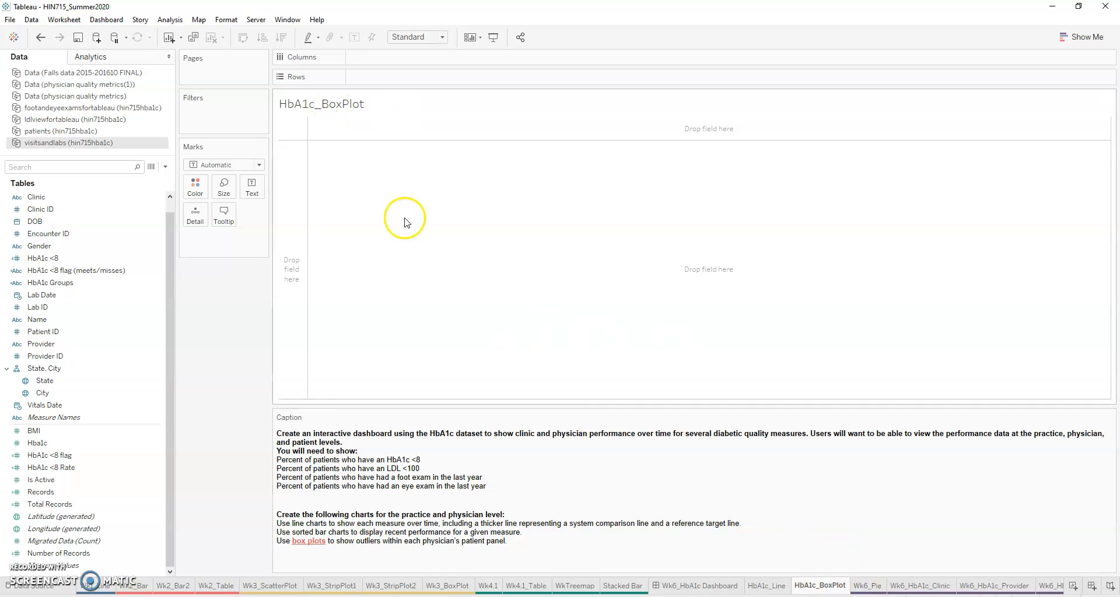
Step: Plot Hba1c on the rows of the HbA1c_BoxPlot sheet and convert it from a sum to a dimension
{"action": "left_click", "coordinate": [769, 584]}
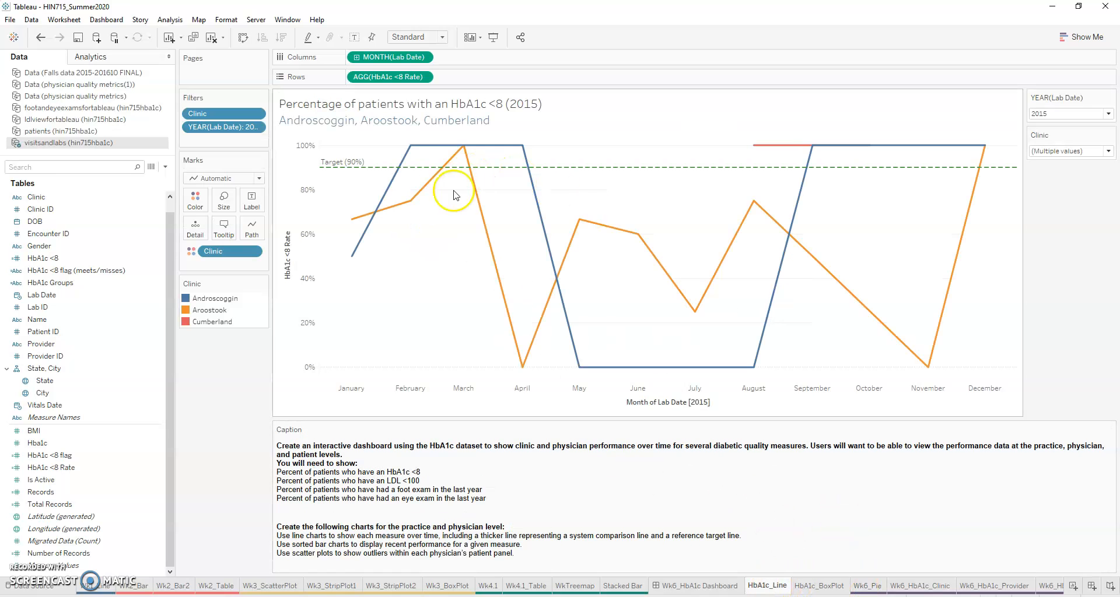
{"action": "left_click", "coordinate": [820, 585]}
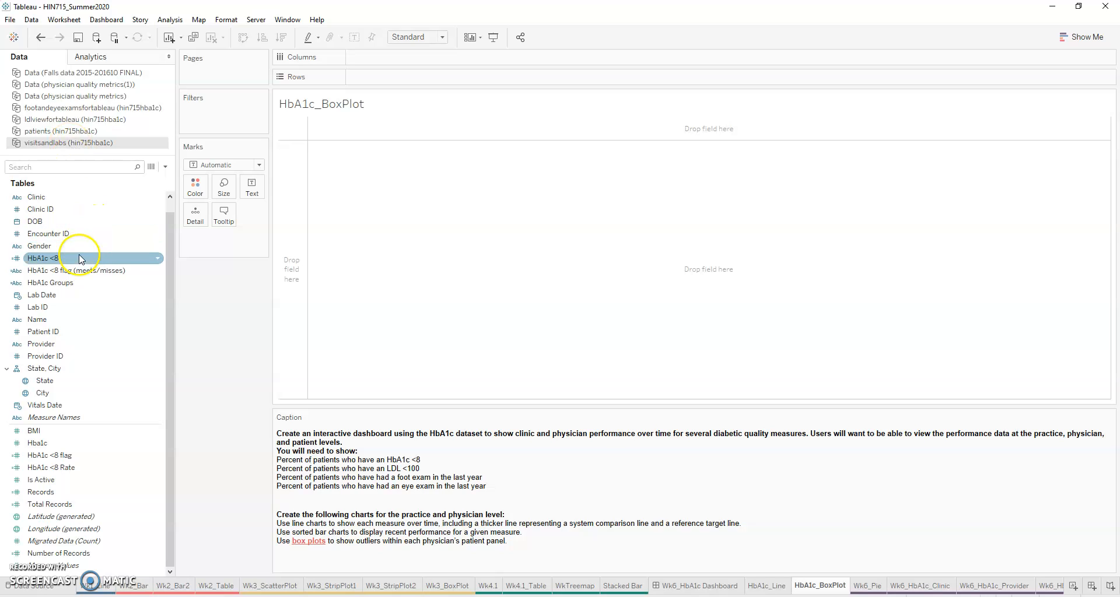
{"action": "left_click_drag", "start_coordinate": [37, 443], "coordinate": [393, 76]}
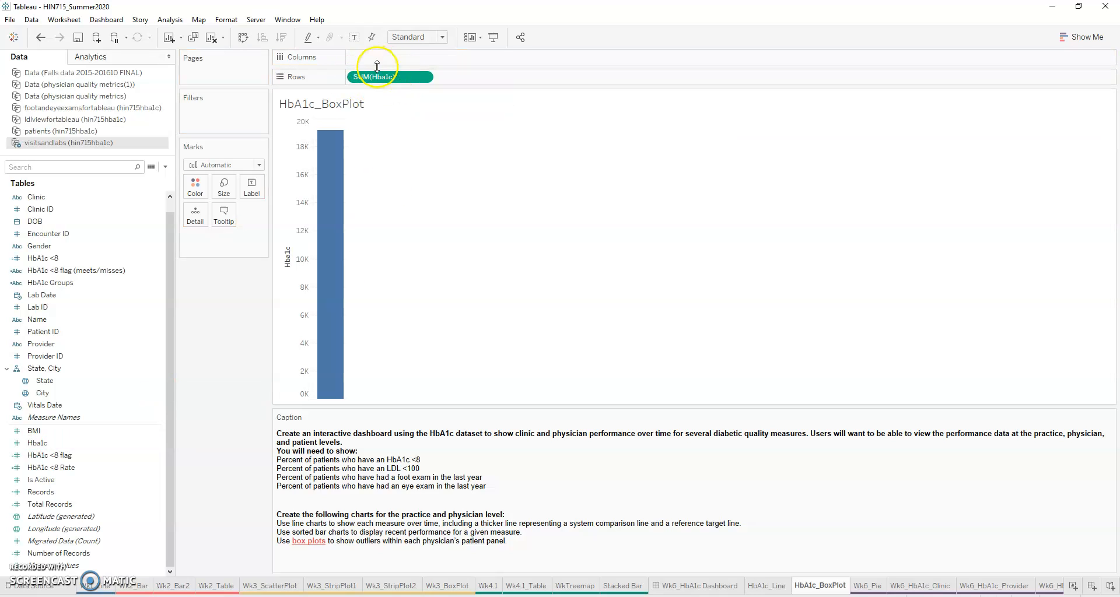
{"action": "mouse_move", "coordinate": [333, 138]}
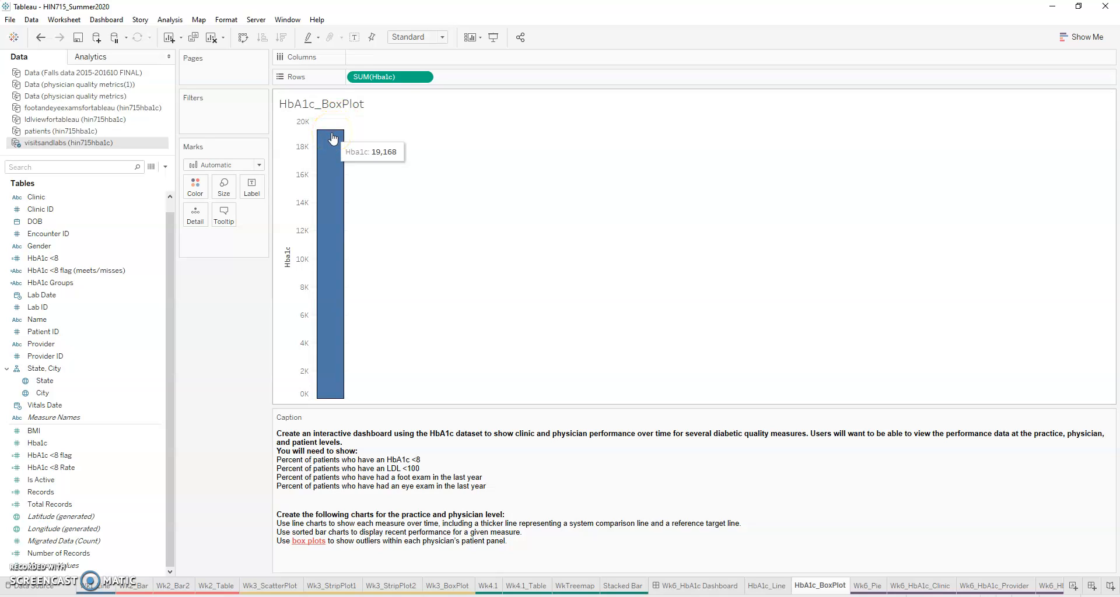
{"action": "left_click", "coordinate": [423, 77]}
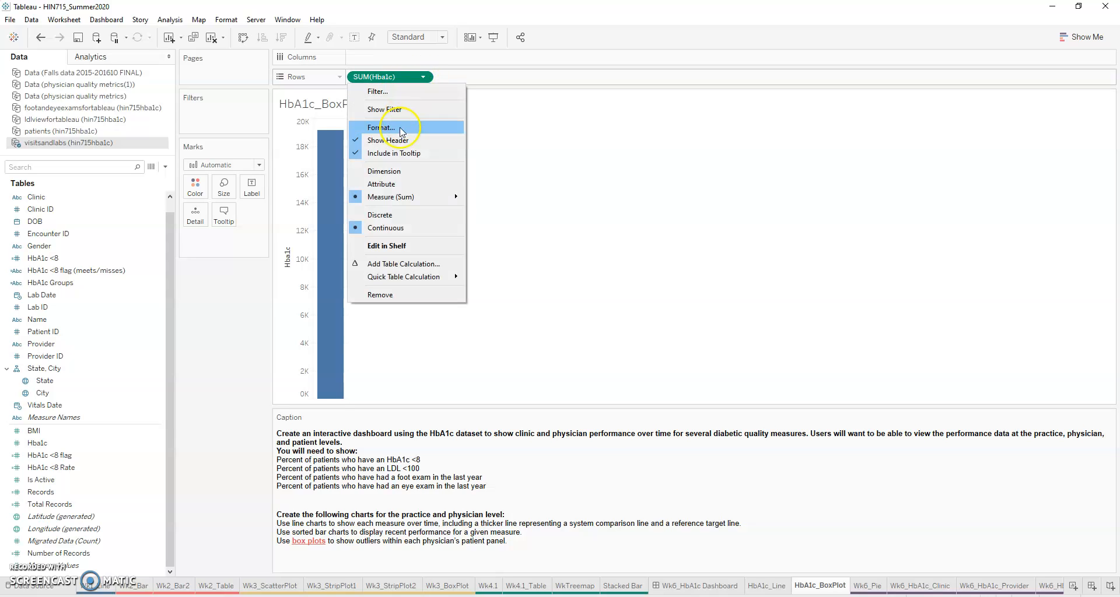
{"action": "left_click", "coordinate": [400, 172]}
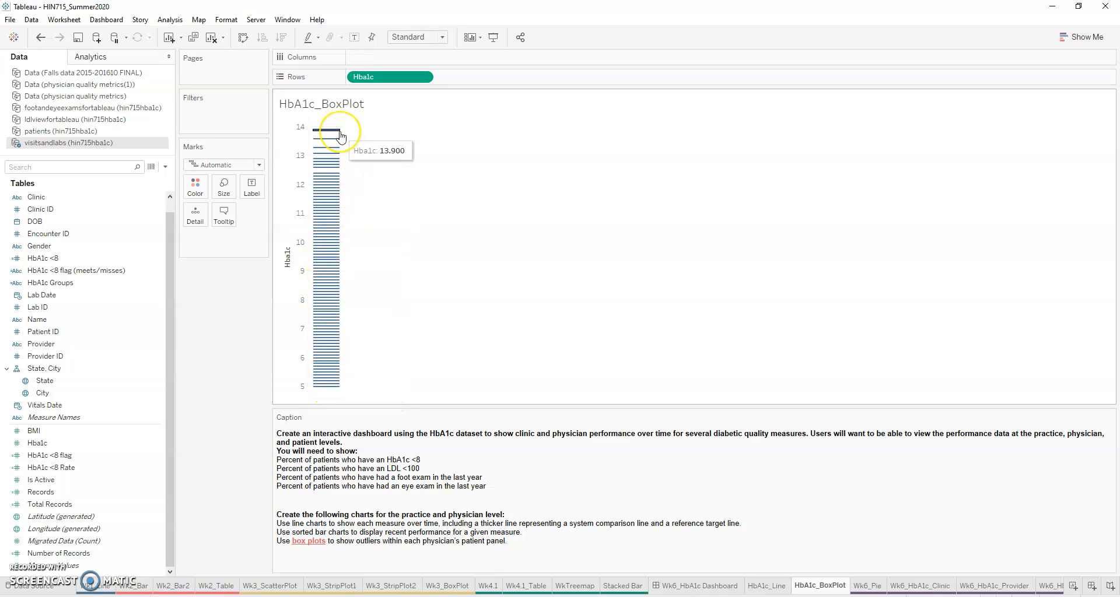
Step: Add the patient Name field as mark detail so each Hba1c mark identifies its patient
{"action": "left_click", "coordinate": [216, 393]}
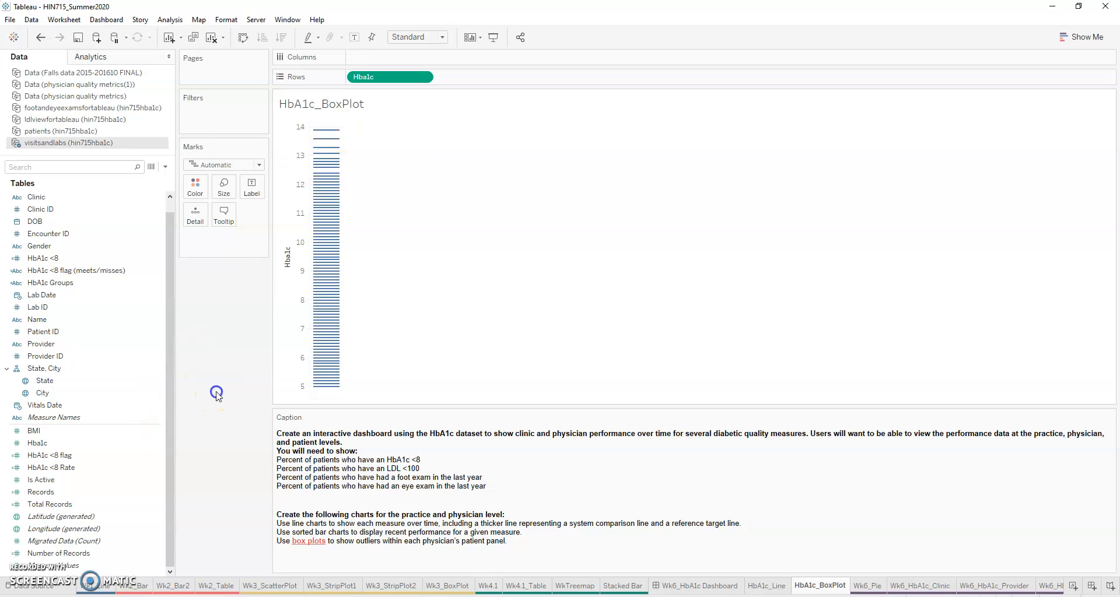
{"action": "left_click", "coordinate": [42, 332]}
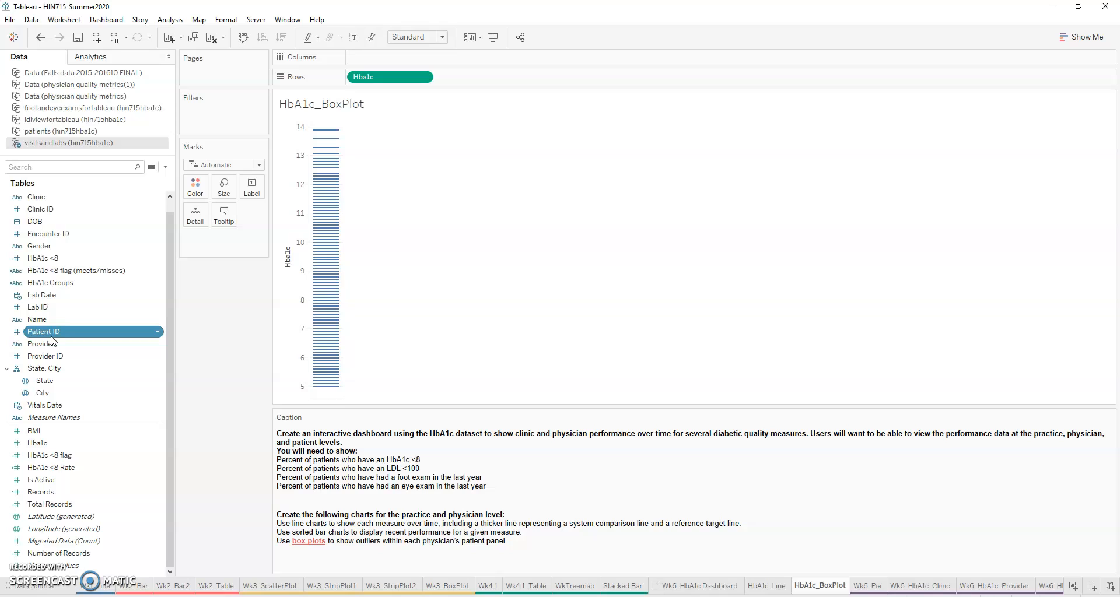
{"action": "left_click_drag", "start_coordinate": [44, 336], "coordinate": [232, 242]}
{"action": "left_click", "coordinate": [31, 321]}
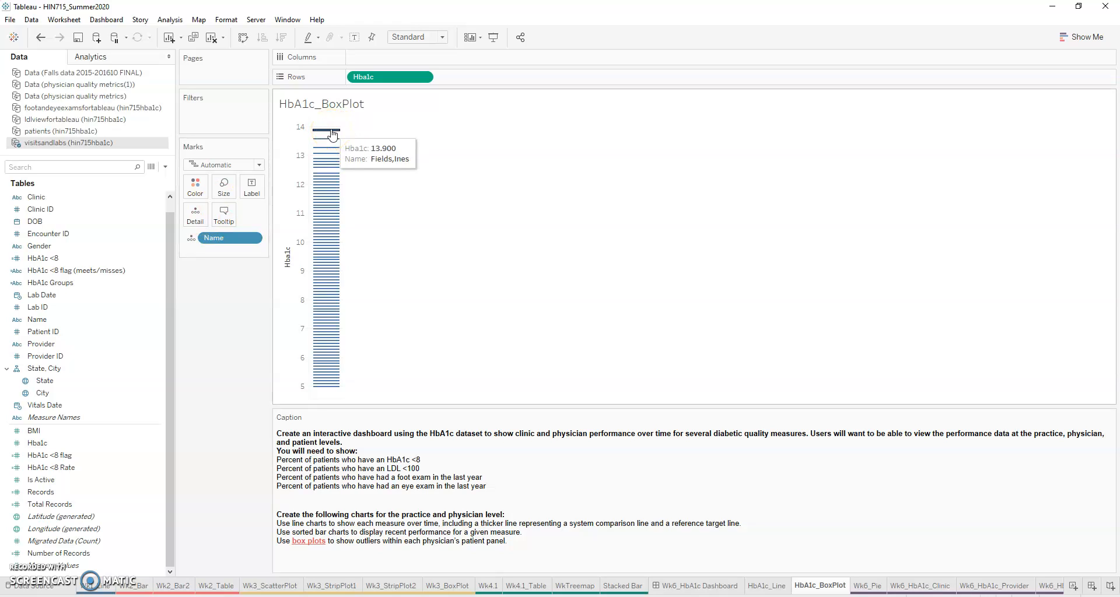
{"action": "left_click", "coordinate": [329, 195]}
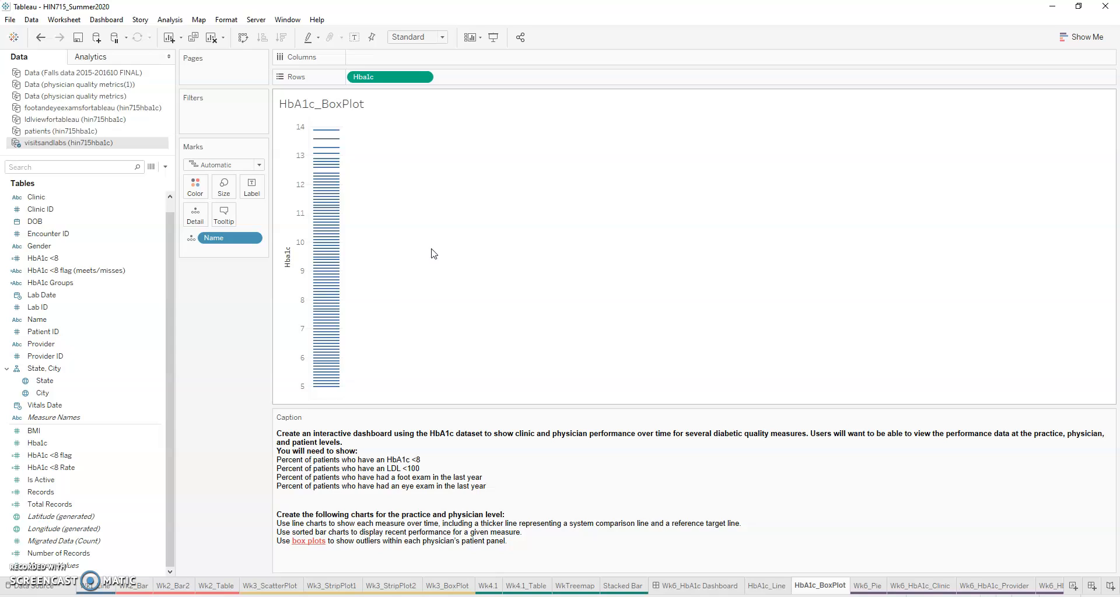
Step: Split the Hba1c values by Provider across the columns
{"action": "left_click", "coordinate": [217, 325]}
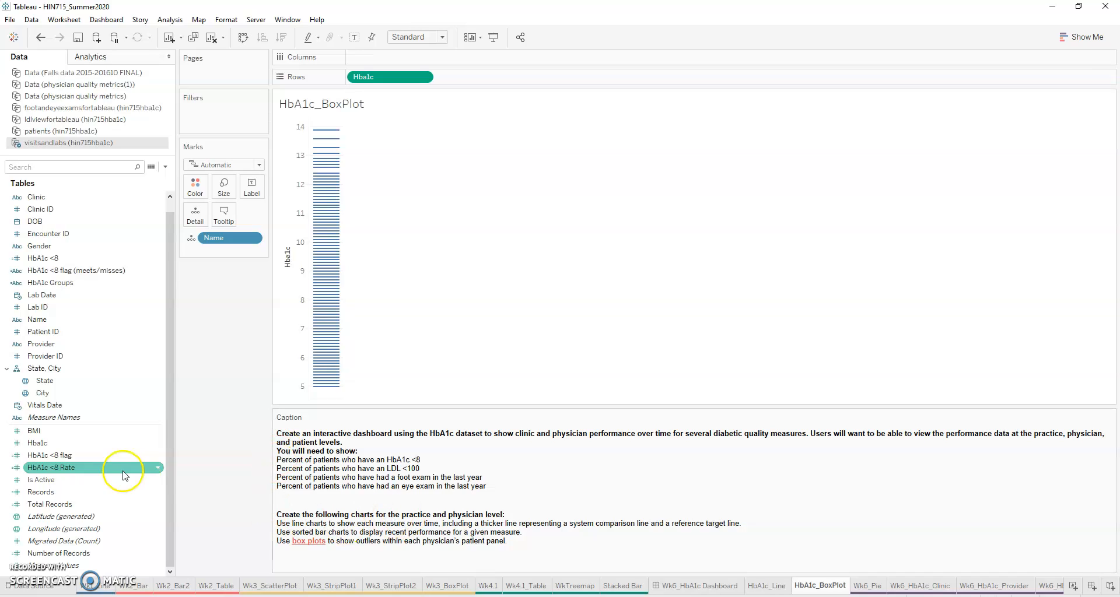
{"action": "left_click_drag", "start_coordinate": [36, 350], "coordinate": [392, 69]}
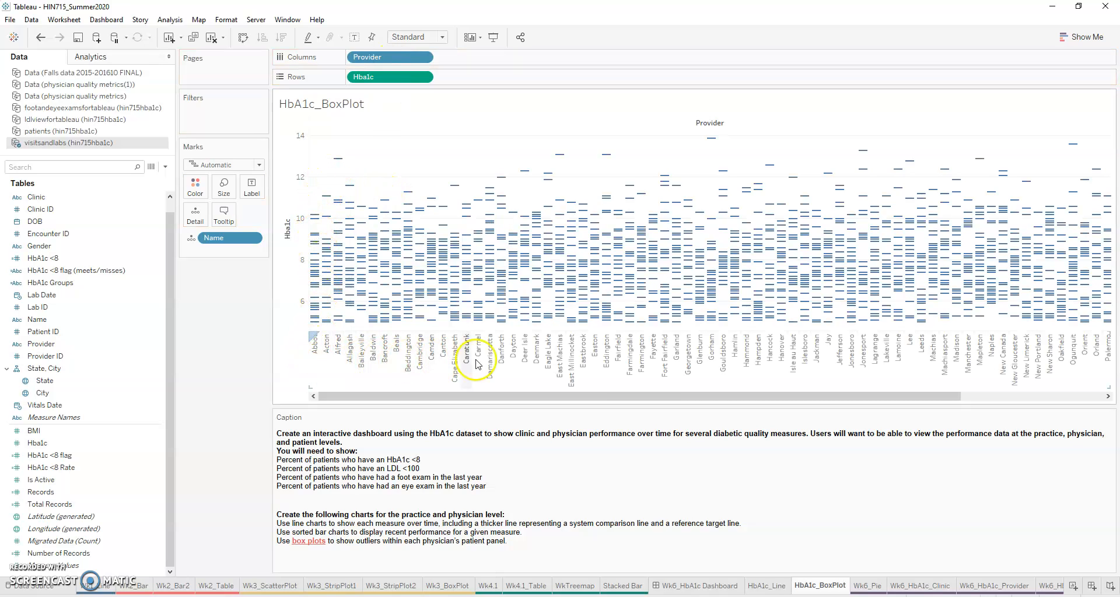
{"action": "left_click_drag", "start_coordinate": [945, 396], "coordinate": [621, 400]}
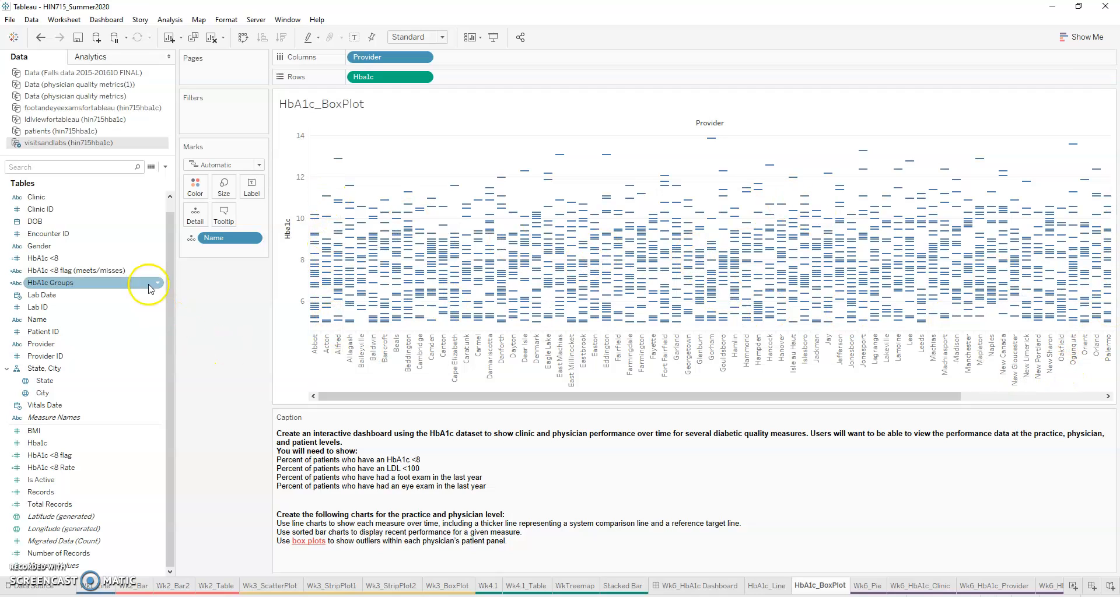
Step: Change the mark type to Circle and reduce the marks to a small size
{"action": "left_click", "coordinate": [260, 165]}
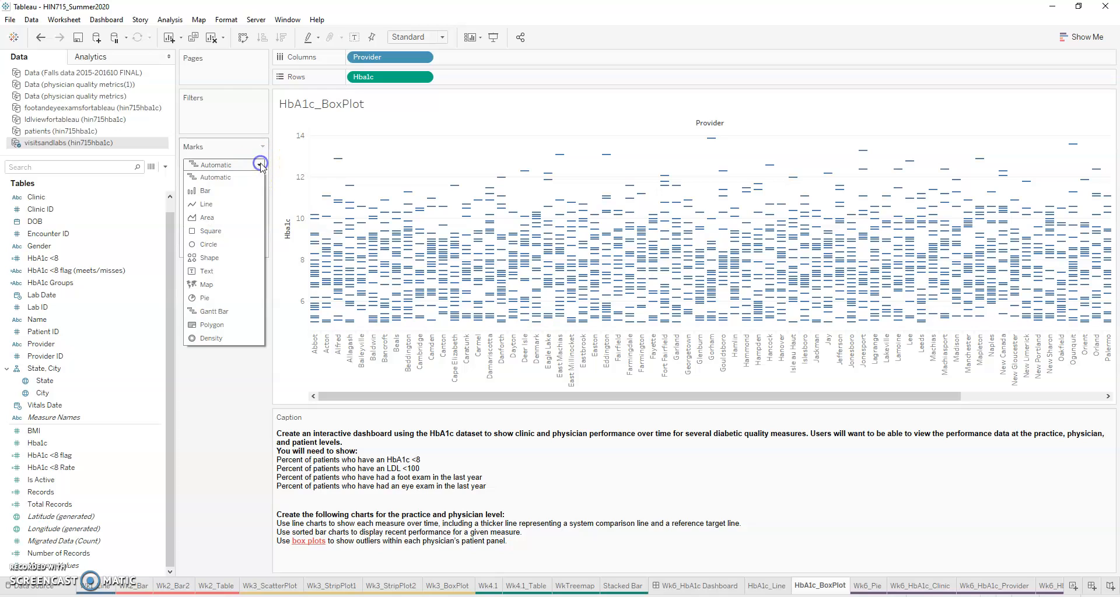
{"action": "left_click", "coordinate": [208, 244]}
{"action": "left_click", "coordinate": [220, 191]}
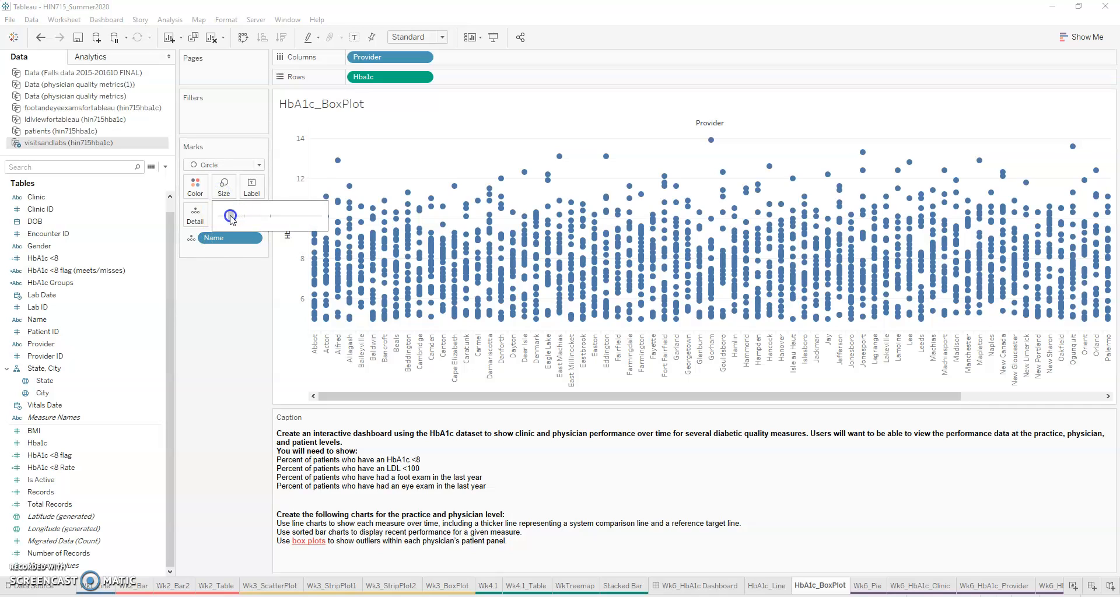
{"action": "left_click_drag", "start_coordinate": [231, 217], "coordinate": [221, 217]}
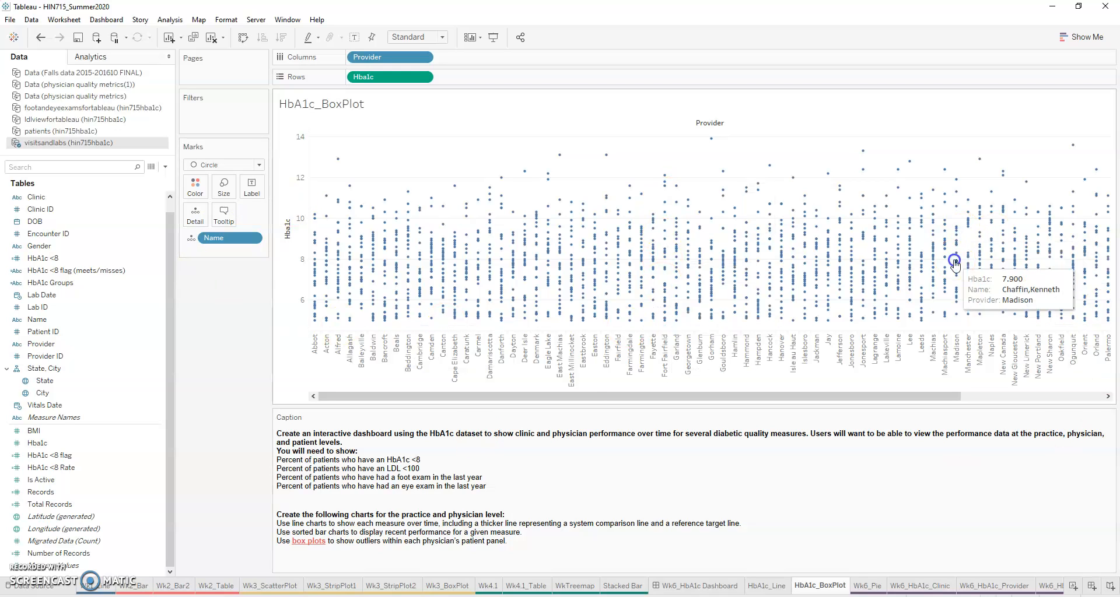
Step: Add a box plot to the Hba1c axis with whiskers extending to data within 1.5 times the IQR
{"action": "right_click", "coordinate": [295, 176]}
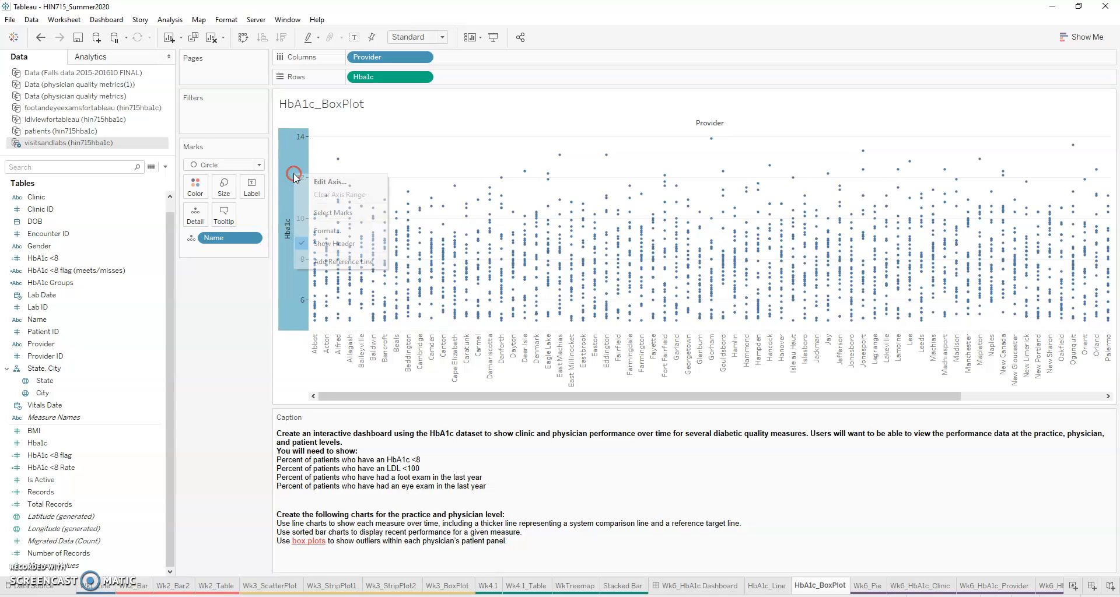
{"action": "left_click", "coordinate": [318, 261]}
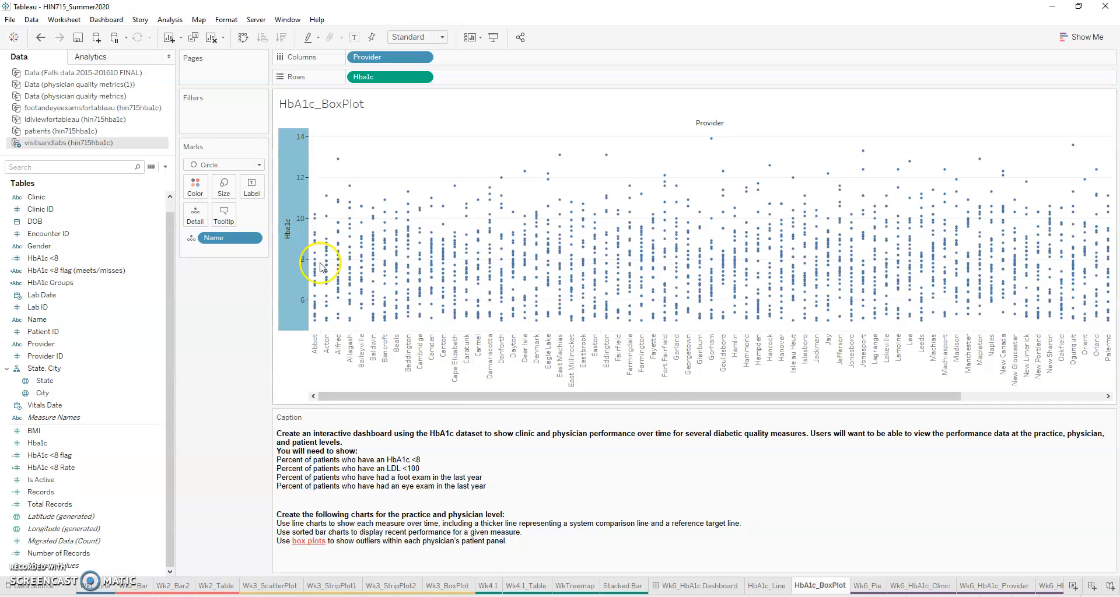
{"action": "left_click", "coordinate": [652, 187]}
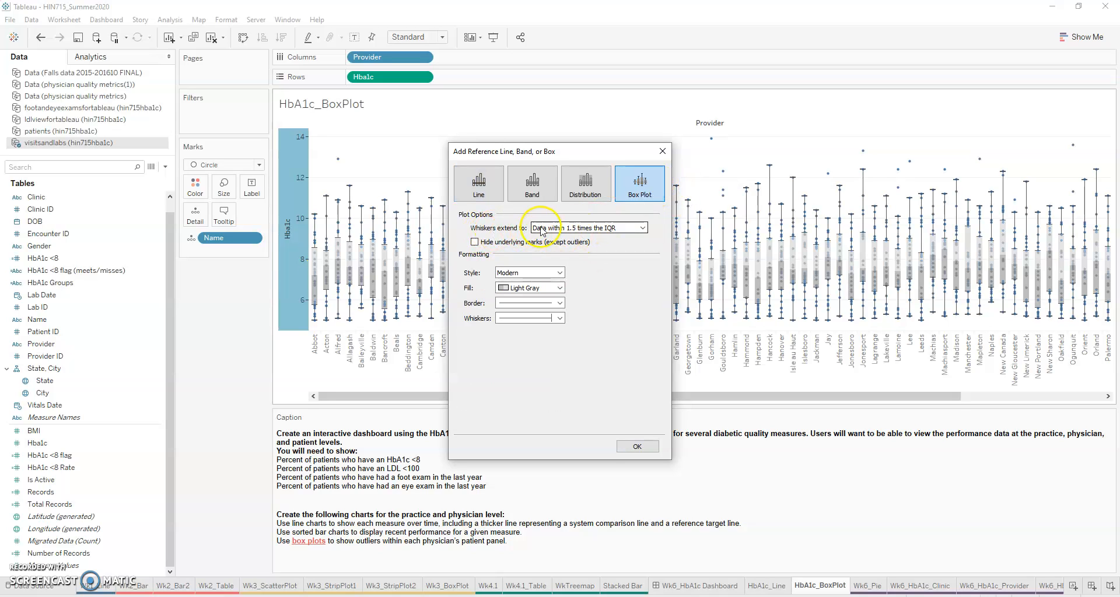
{"action": "left_click", "coordinate": [621, 230]}
{"action": "left_click", "coordinate": [600, 255]}
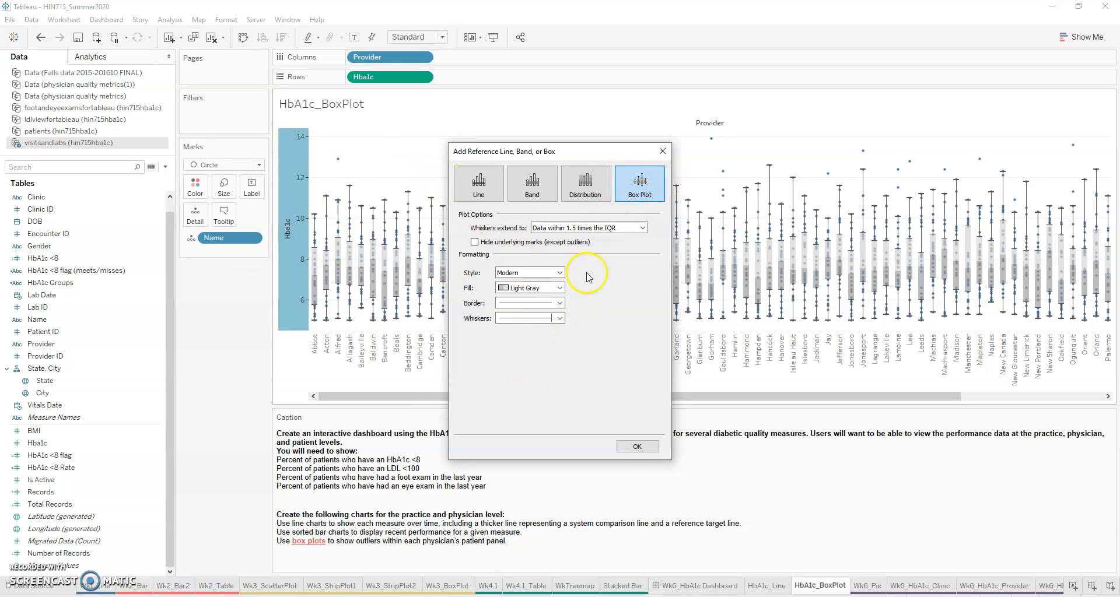
{"action": "left_click", "coordinate": [637, 447]}
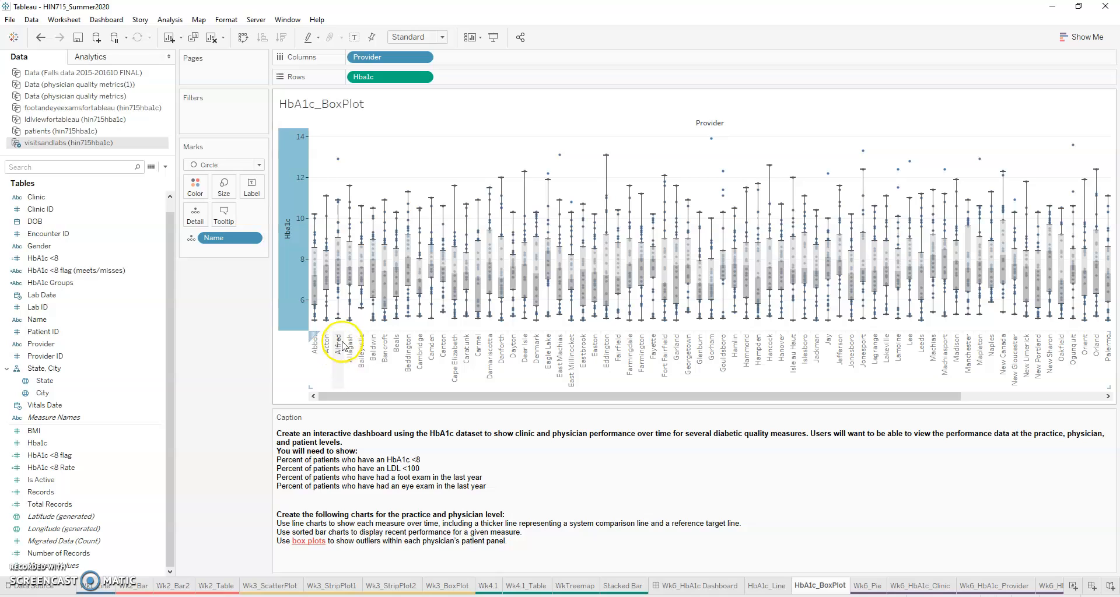
Step: Examine the third provider's box plot, including its hinges, whiskers and outlier, and compare it with the other providers
{"action": "mouse_move", "coordinate": [342, 221]}
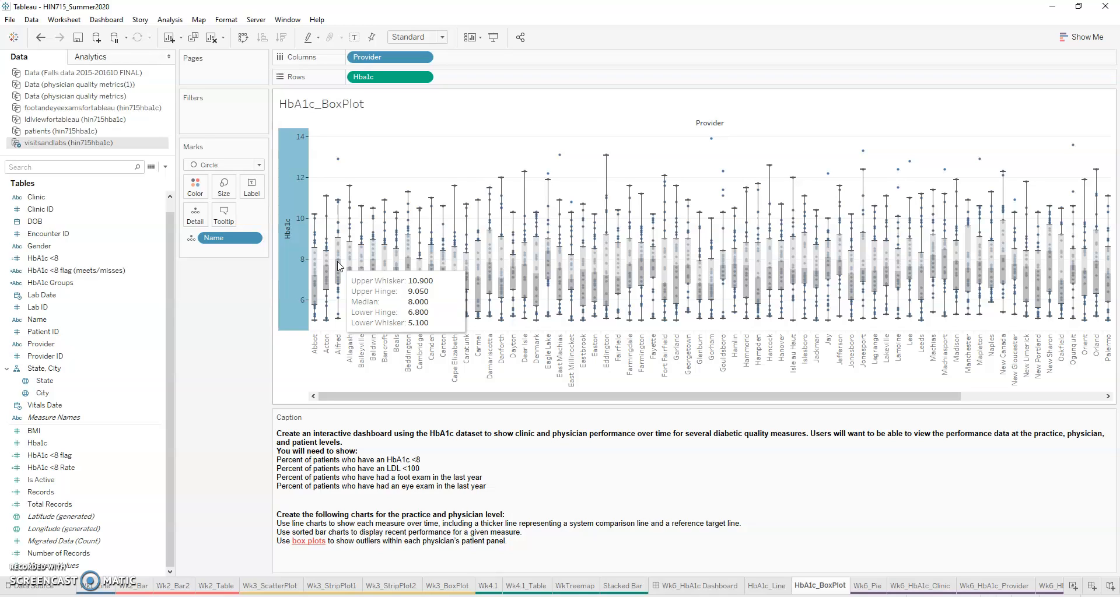
{"action": "left_click", "coordinate": [339, 238]}
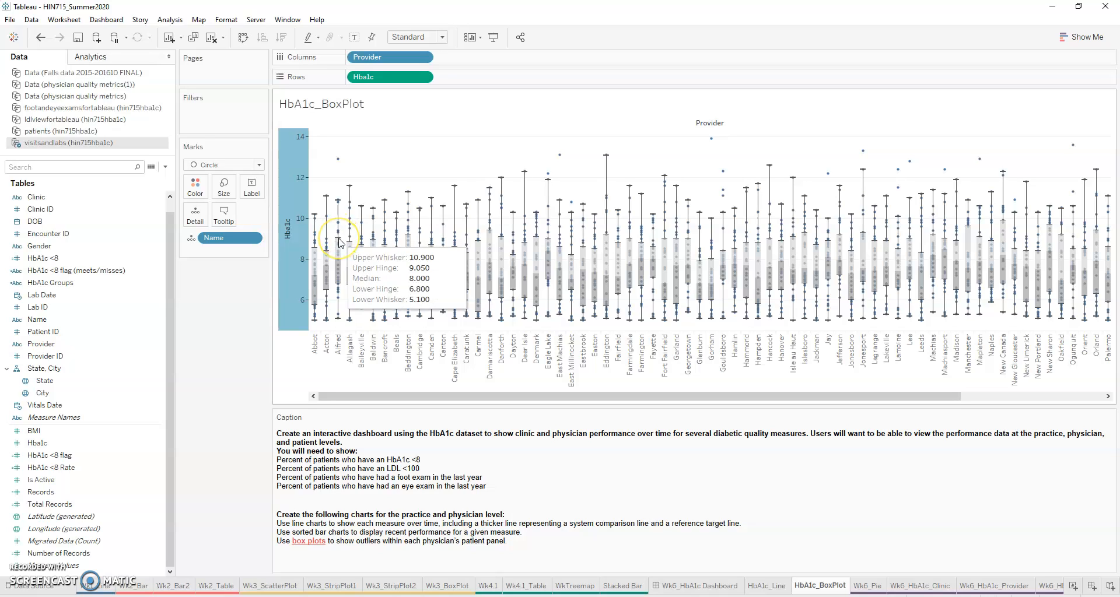
{"action": "left_click", "coordinate": [339, 200]}
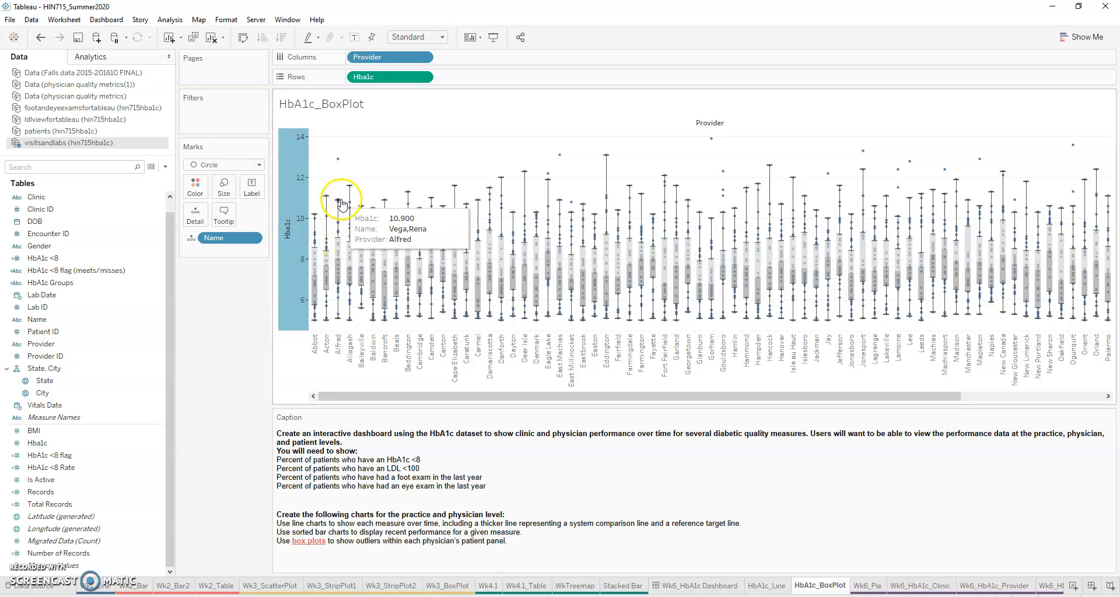
{"action": "left_click", "coordinate": [338, 161]}
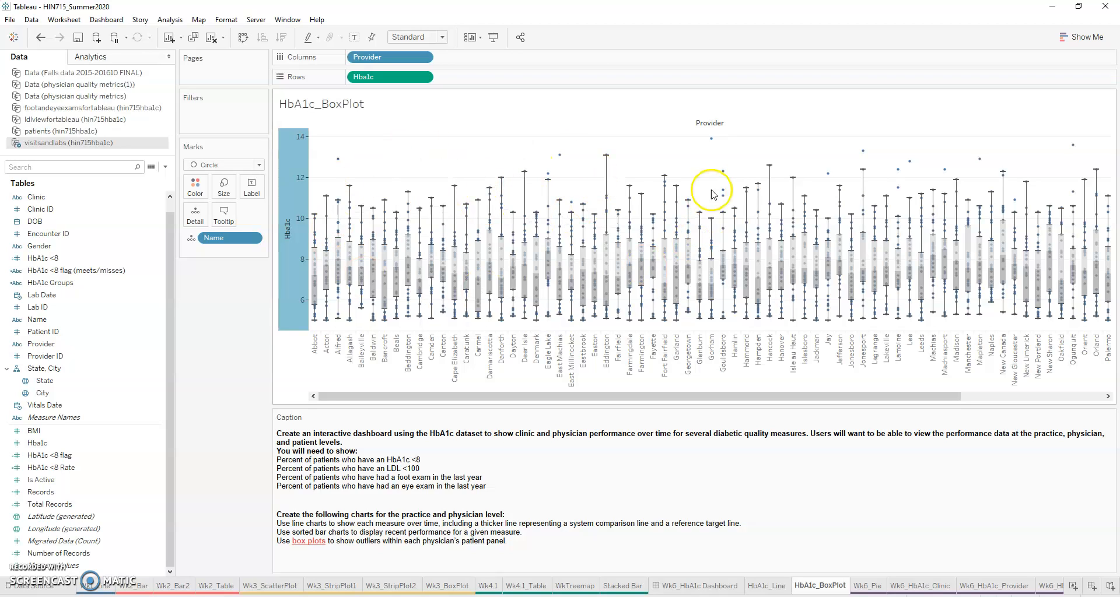
{"action": "left_click_drag", "start_coordinate": [713, 396], "coordinate": [623, 382]}
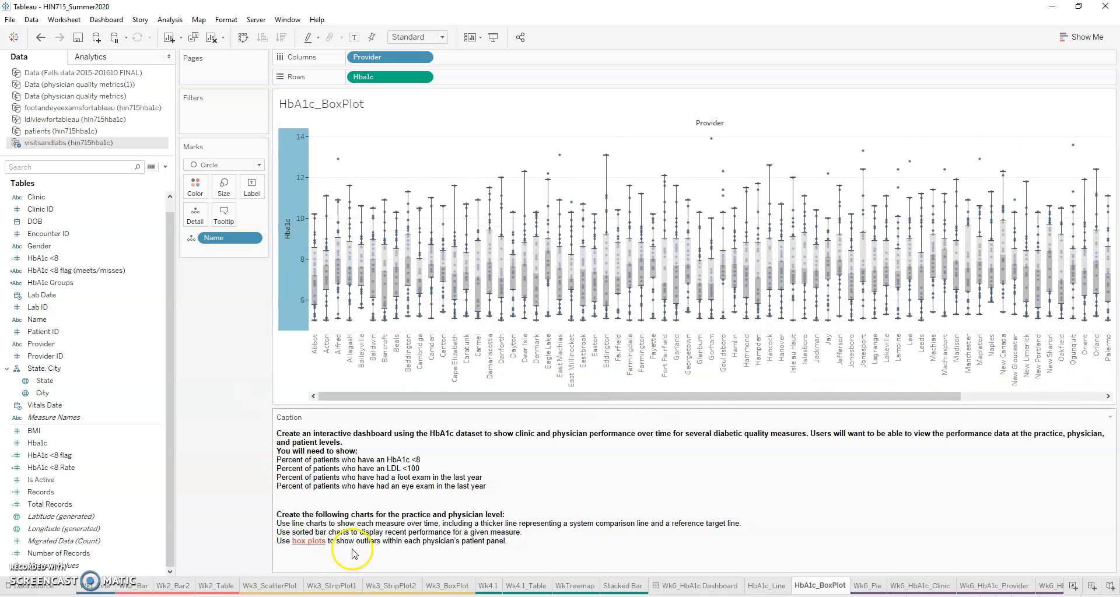
Step: Apply the HbA1c_Line sheet's Clinic filter to the HbA1c_BoxPlot worksheet as well
{"action": "left_click", "coordinate": [778, 588]}
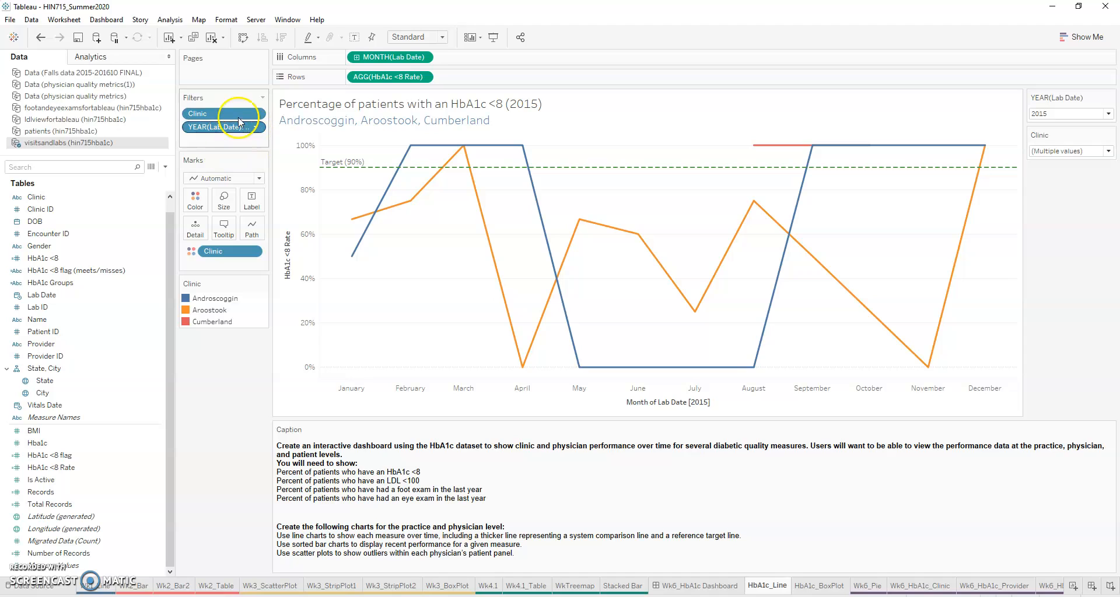
{"action": "left_click", "coordinate": [803, 590]}
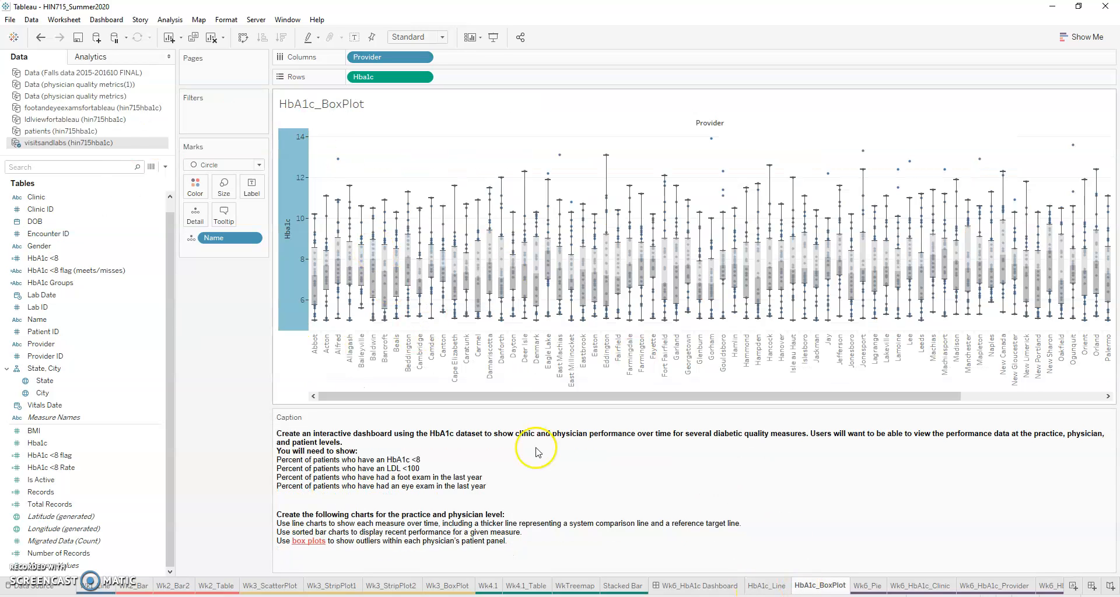
{"action": "left_click", "coordinate": [770, 586]}
{"action": "left_click", "coordinate": [261, 125]}
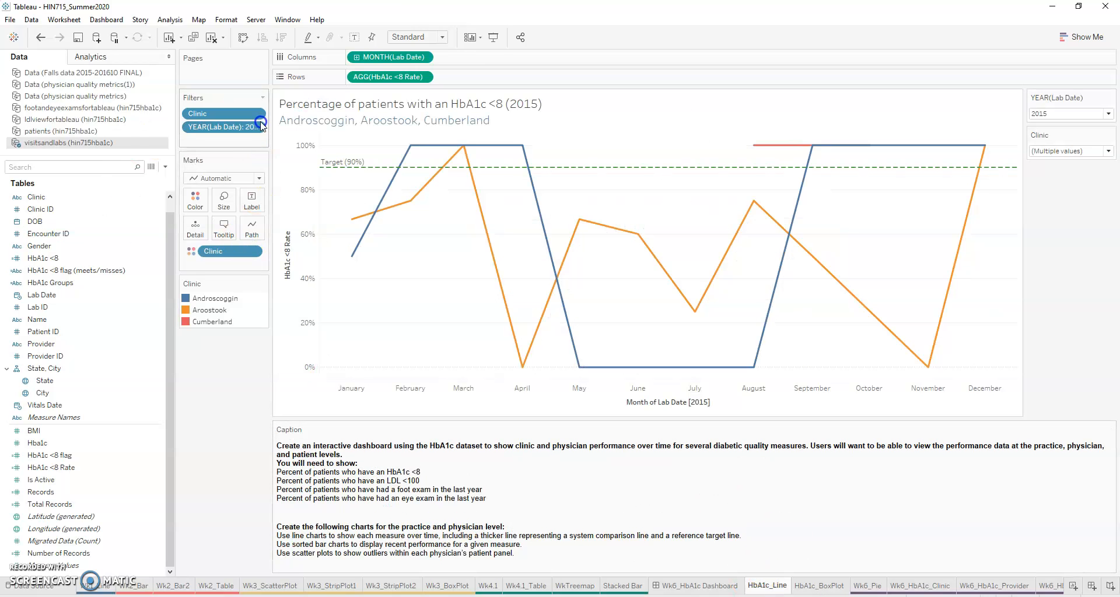
{"action": "left_click", "coordinate": [255, 115]}
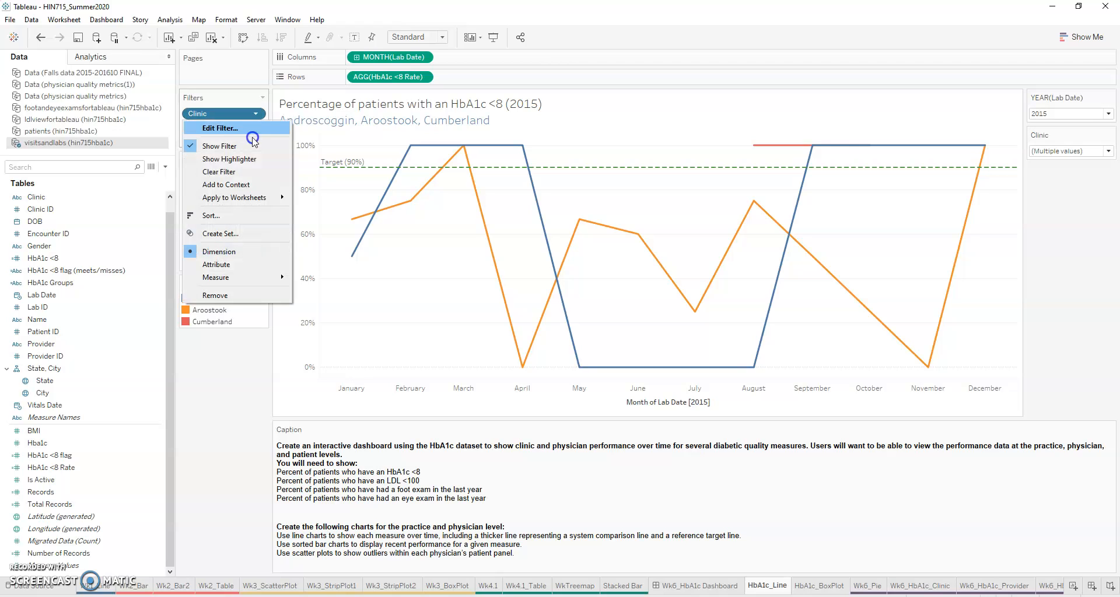
{"action": "mouse_move", "coordinate": [259, 198]}
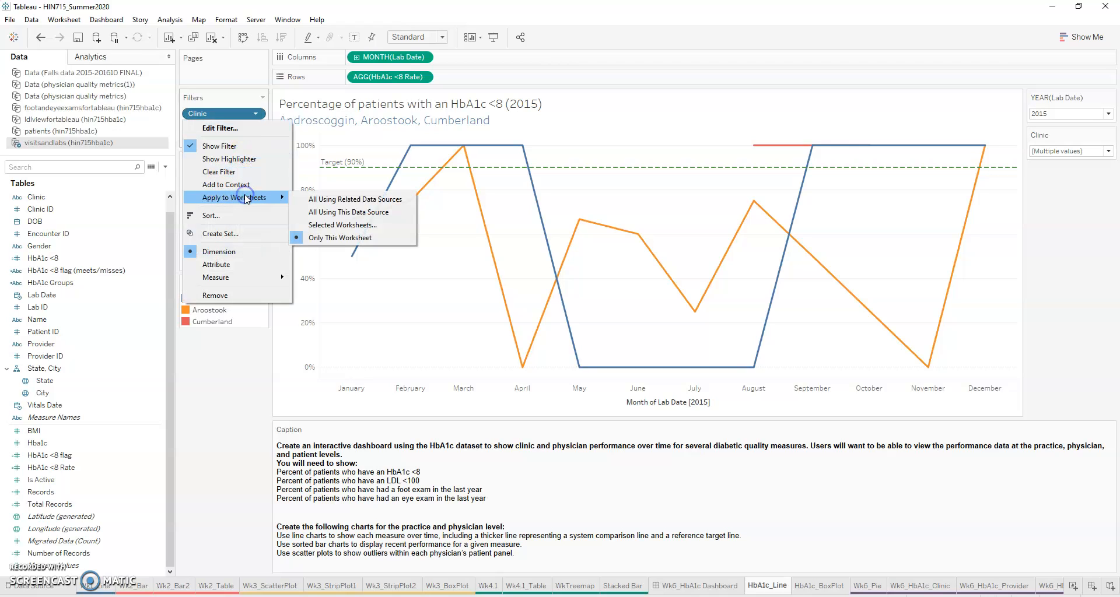
{"action": "left_click", "coordinate": [343, 225]}
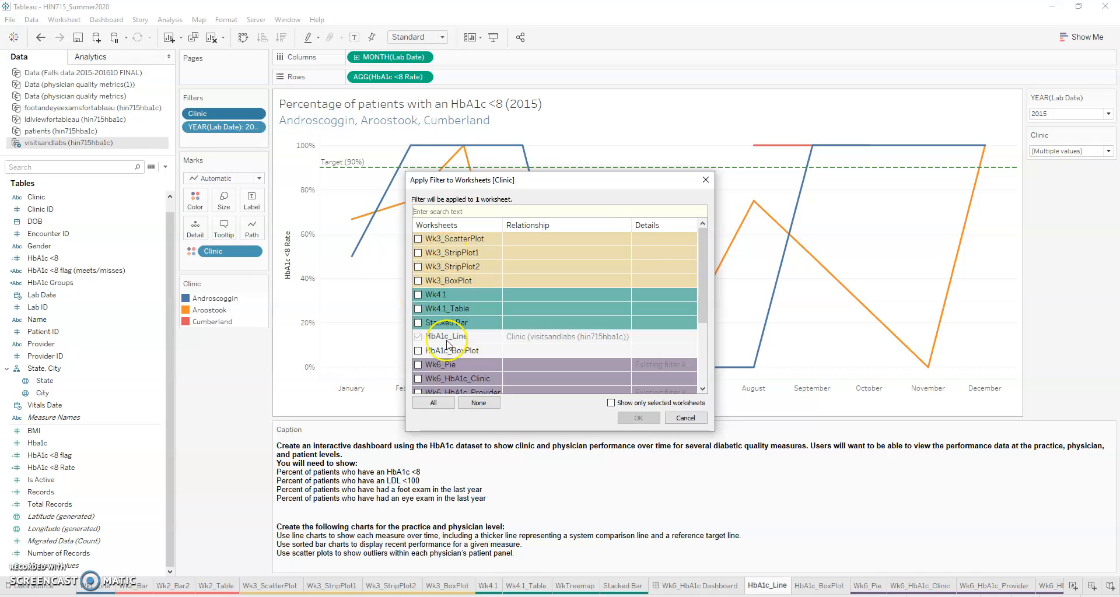
{"action": "left_click", "coordinate": [492, 349]}
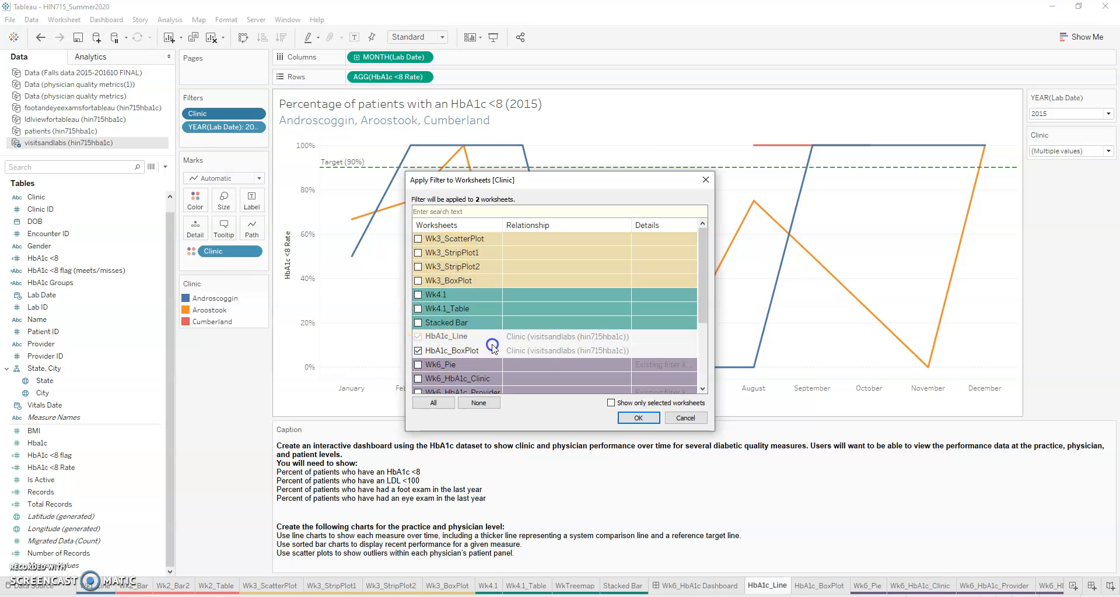
{"action": "left_click", "coordinate": [639, 417]}
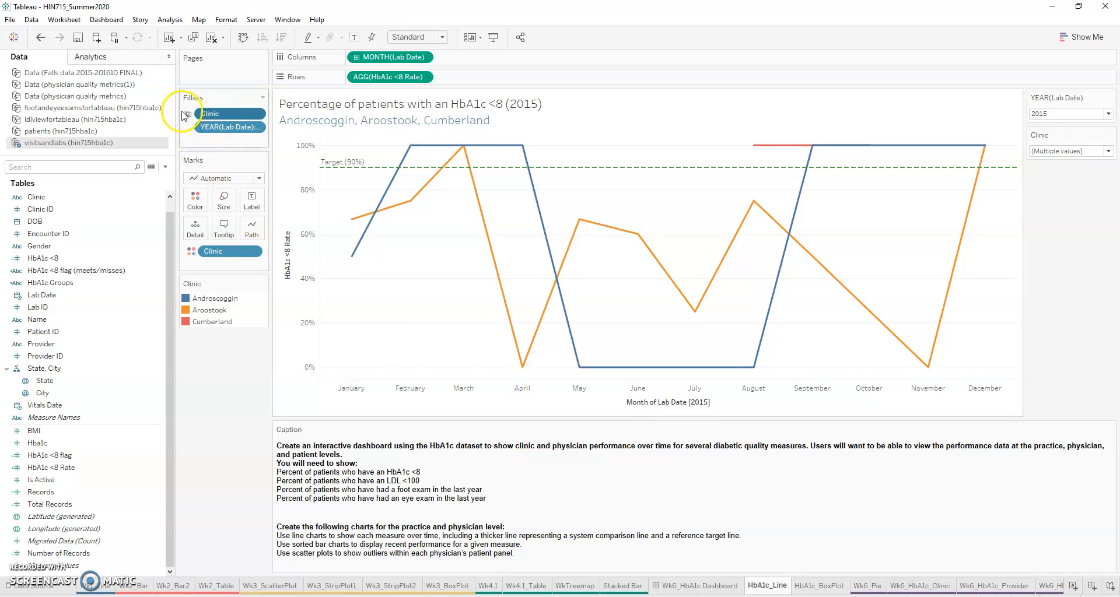
{"action": "mouse_move", "coordinate": [192, 121]}
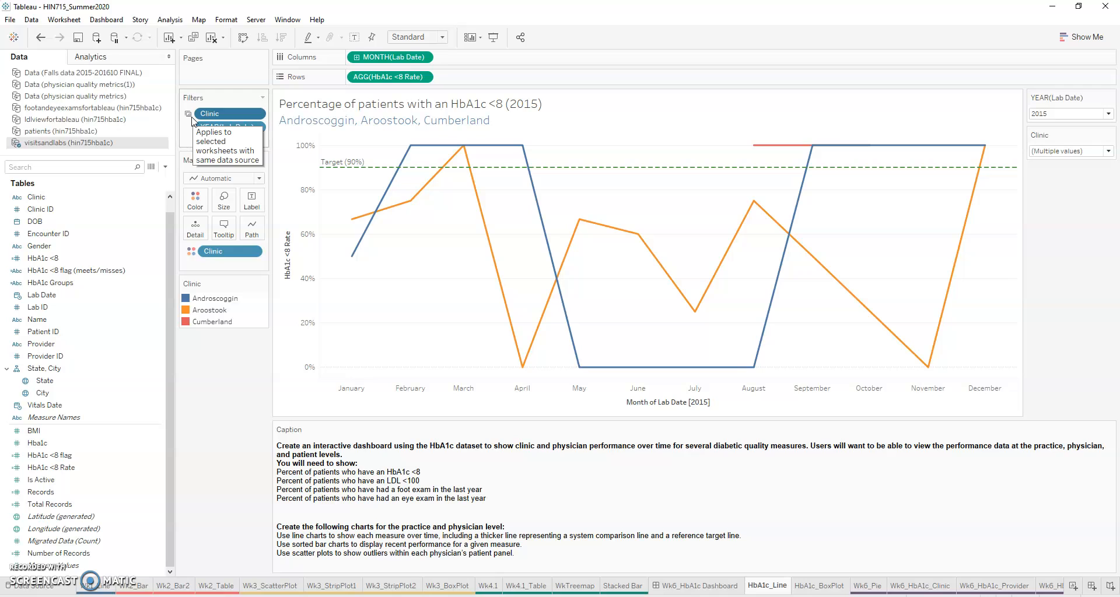
{"action": "left_click", "coordinate": [820, 586]}
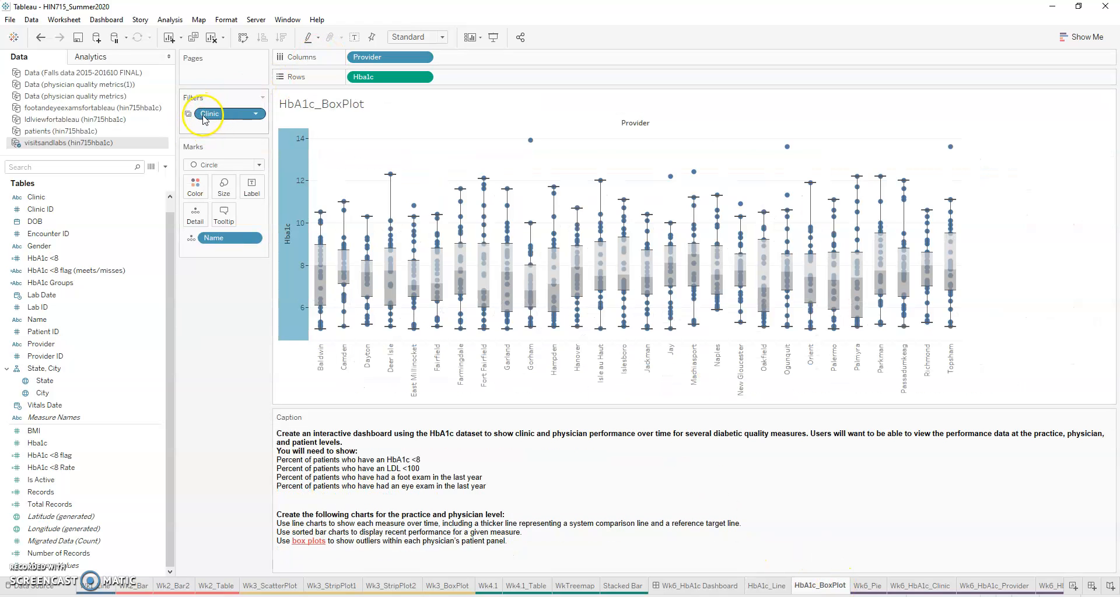
Step: Apply the HbA1c_Line sheet's YEAR(Lab Date) filter to the HbA1c_BoxPlot worksheet too
{"action": "left_click", "coordinate": [756, 587]}
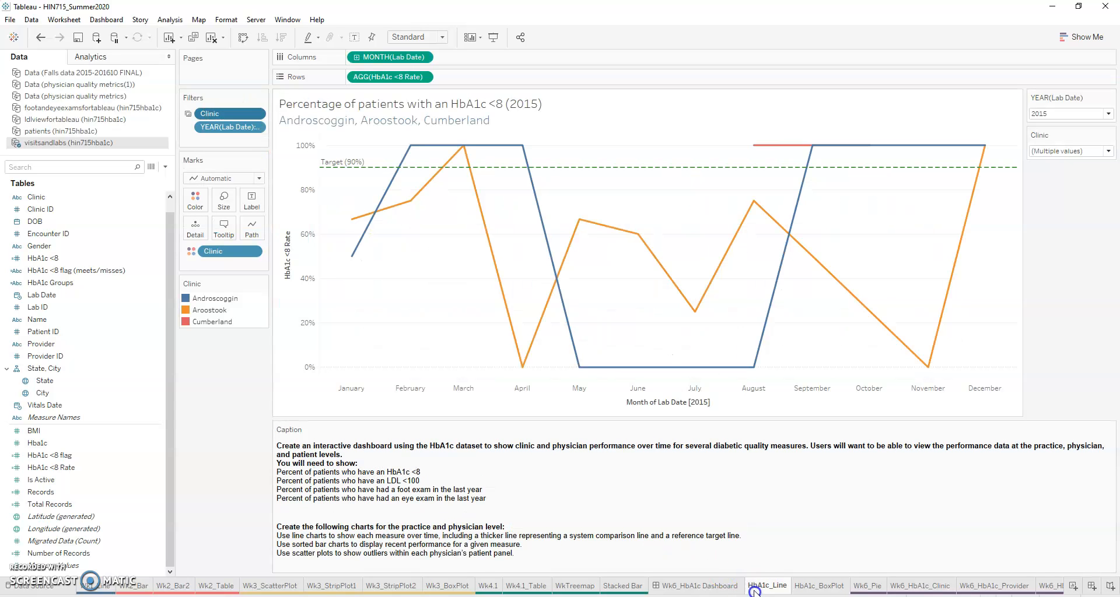
{"action": "left_click", "coordinate": [1109, 151]}
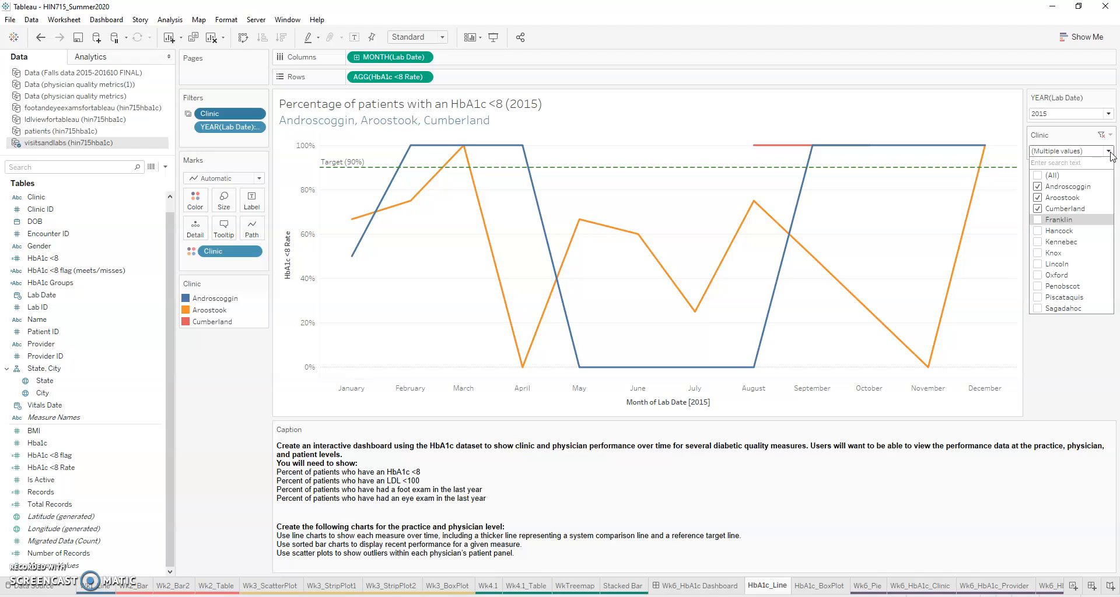
{"action": "left_click", "coordinate": [256, 128]}
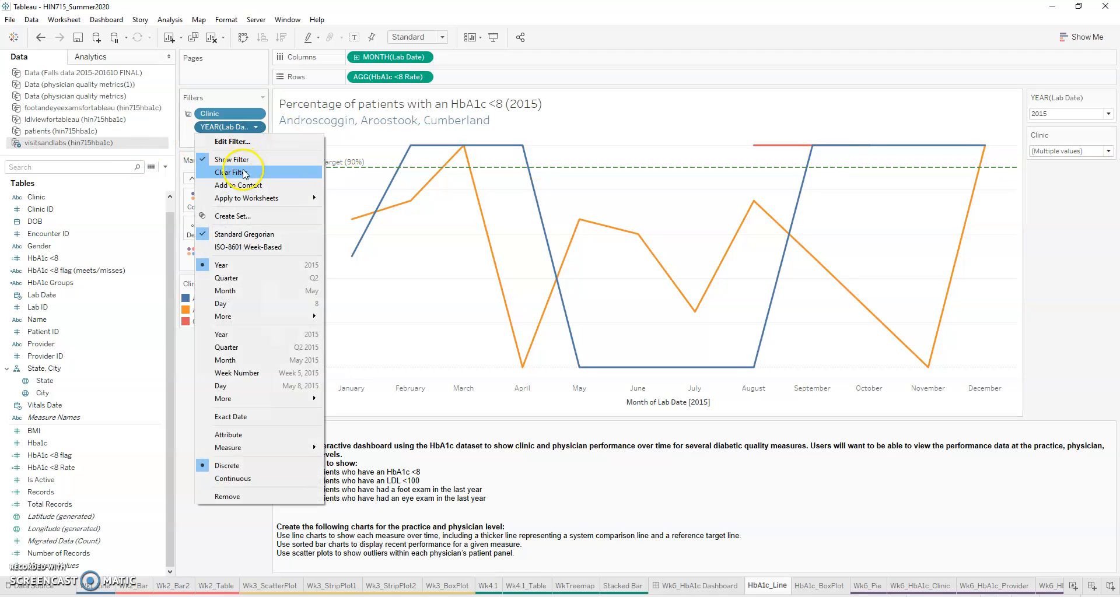
{"action": "mouse_move", "coordinate": [251, 200]}
{"action": "left_click", "coordinate": [373, 226]}
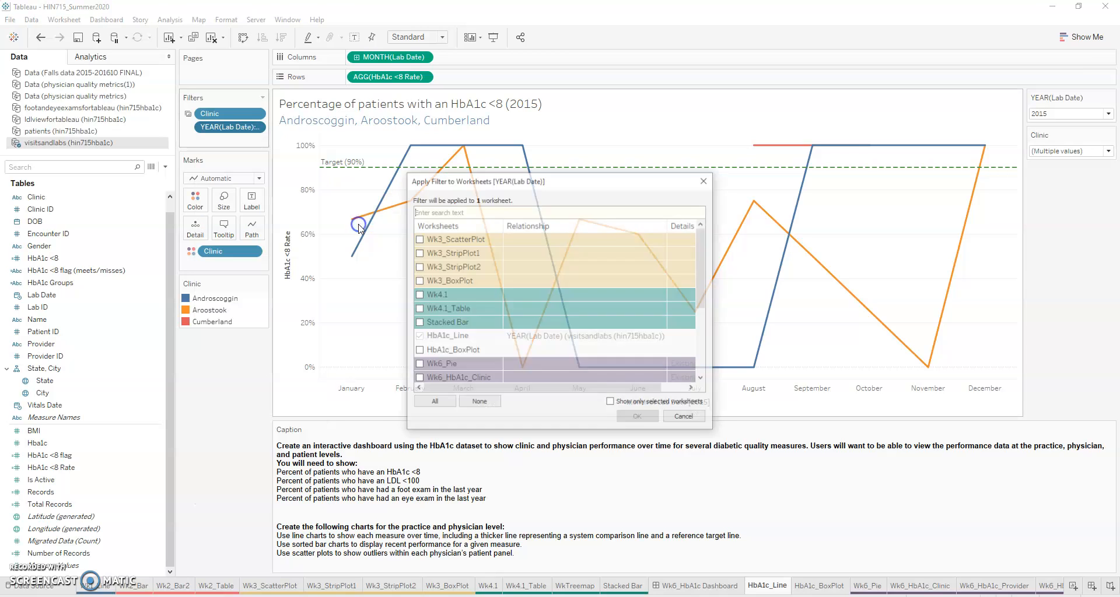
{"action": "left_click", "coordinate": [418, 350]}
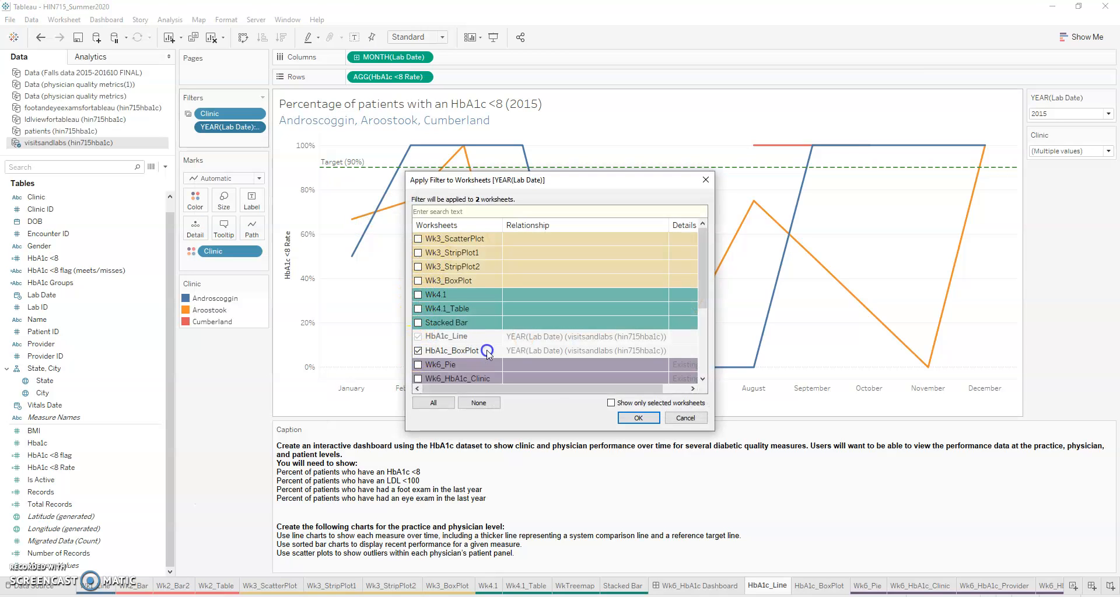
{"action": "left_click", "coordinate": [638, 418]}
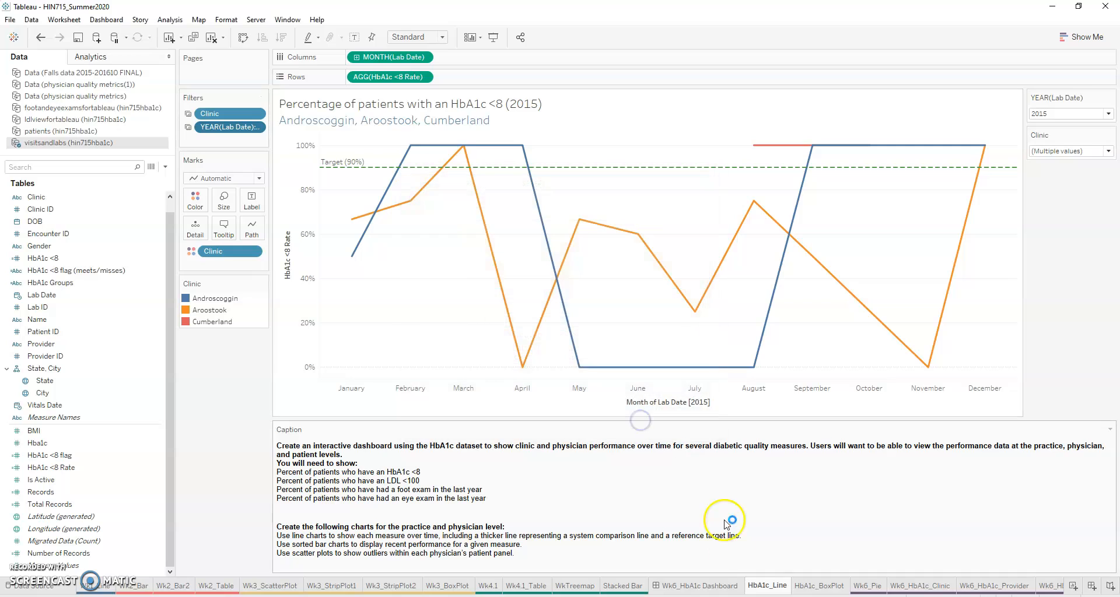
Step: Show the Clinic and YEAR(Lab Date) filter controls on the HbA1c_BoxPlot worksheet
{"action": "left_click", "coordinate": [836, 592]}
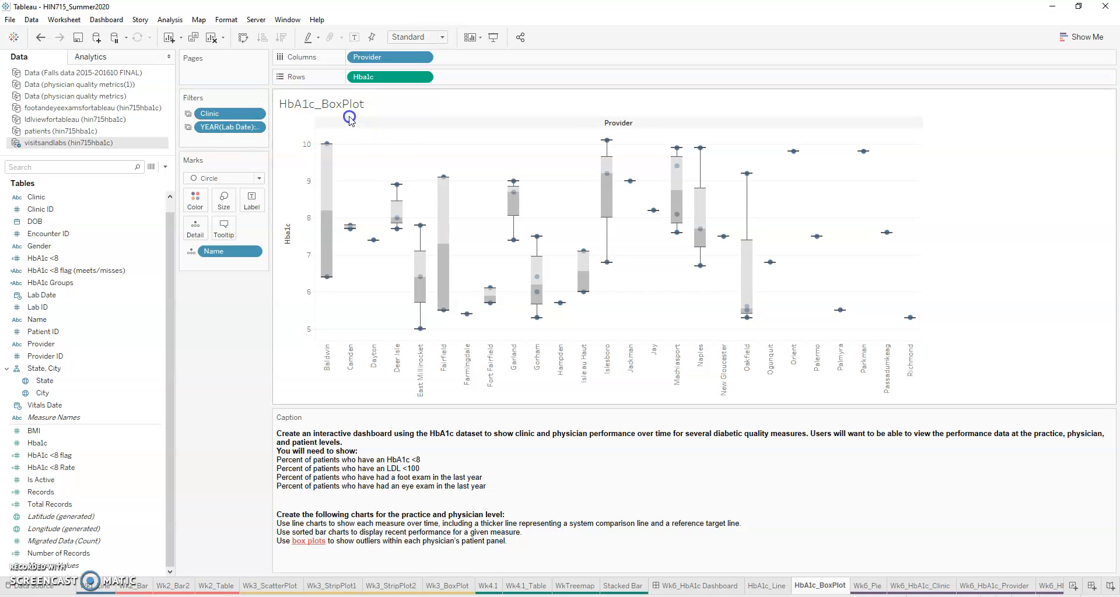
{"action": "left_click", "coordinate": [259, 114]}
{"action": "left_click", "coordinate": [240, 146]}
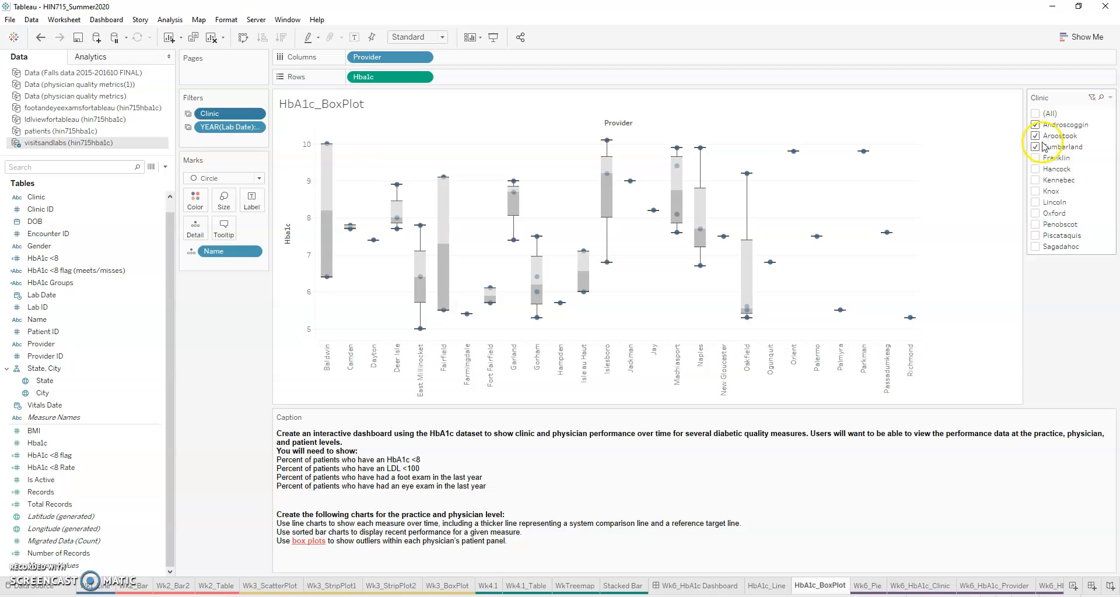
{"action": "left_click", "coordinate": [255, 127]}
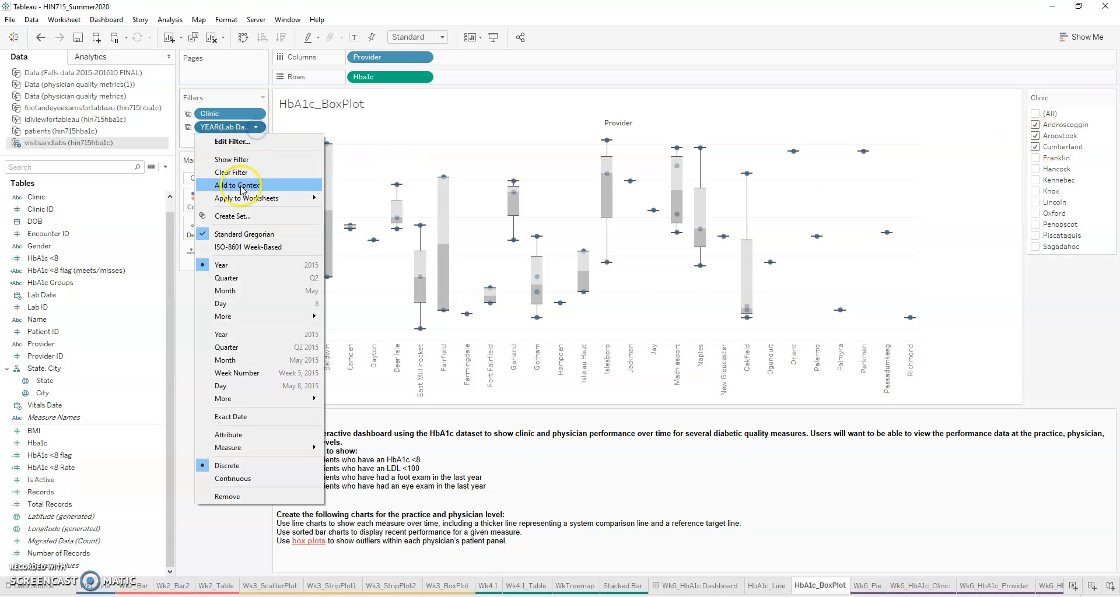
{"action": "left_click", "coordinate": [239, 159]}
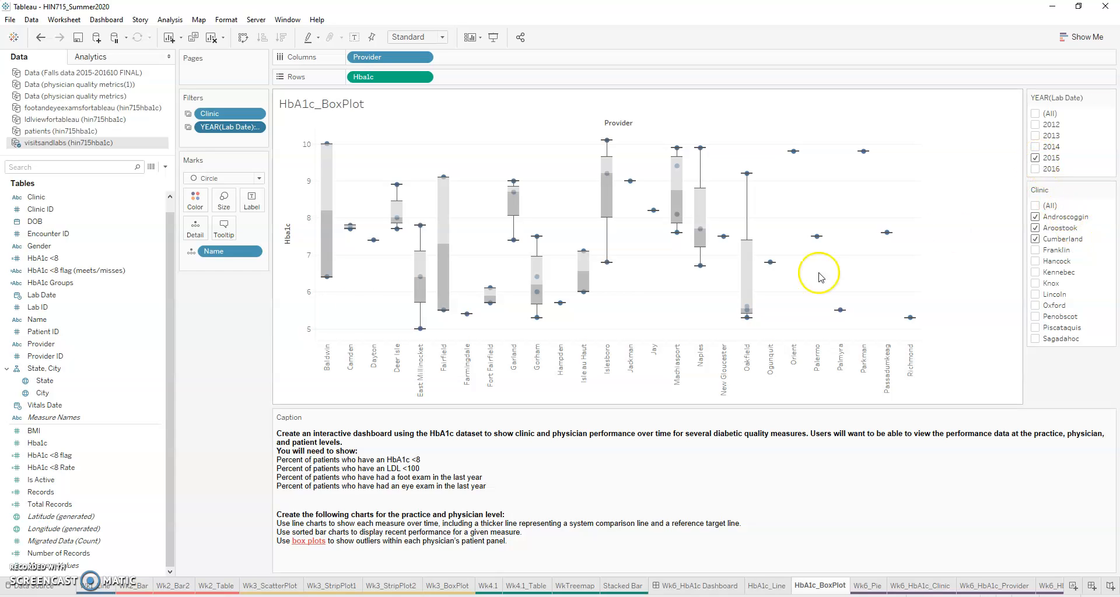
Step: Replace the box plot's title with "Distribution of patient HbA1c values" followed by the YEAR(Lab Date) field in parentheses
{"action": "left_click", "coordinate": [760, 587]}
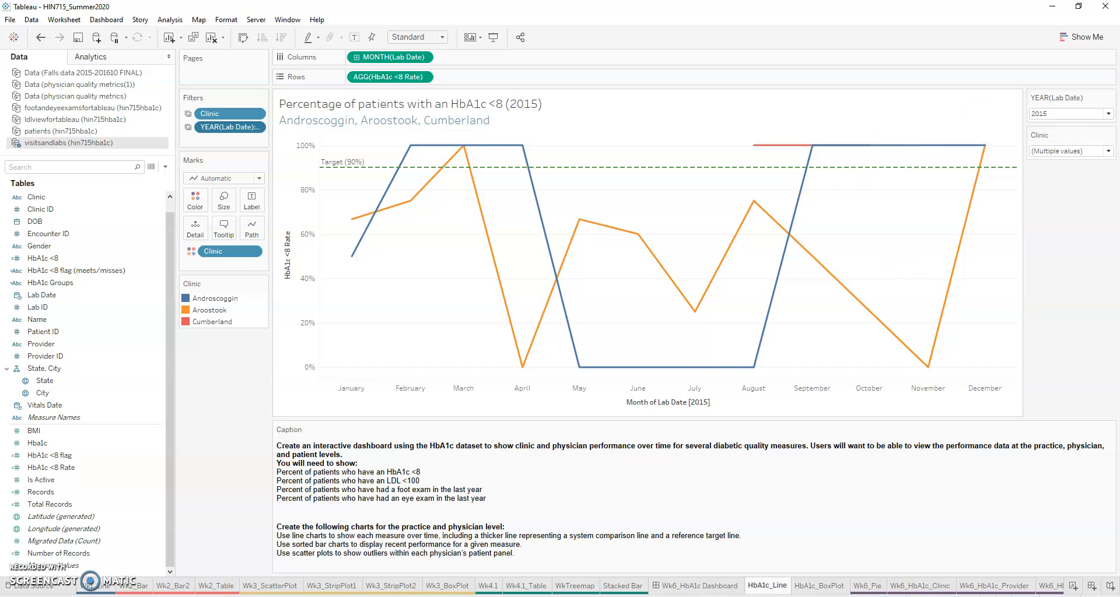
{"action": "left_click", "coordinate": [801, 586]}
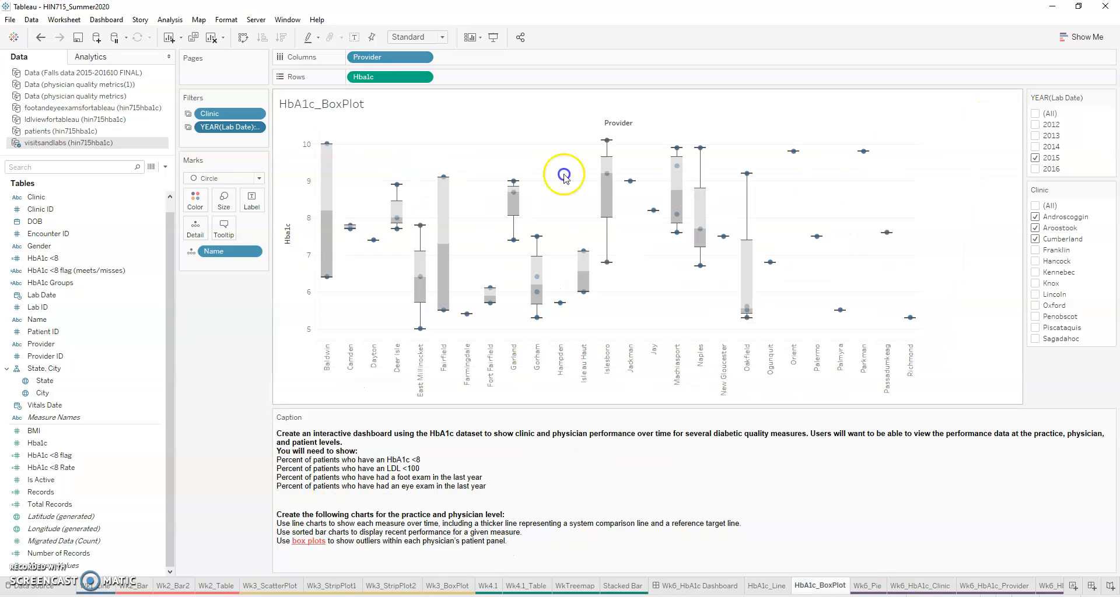
{"action": "double_click", "coordinate": [410, 112]}
{"action": "left_click_drag", "start_coordinate": [499, 205], "coordinate": [401, 207]}
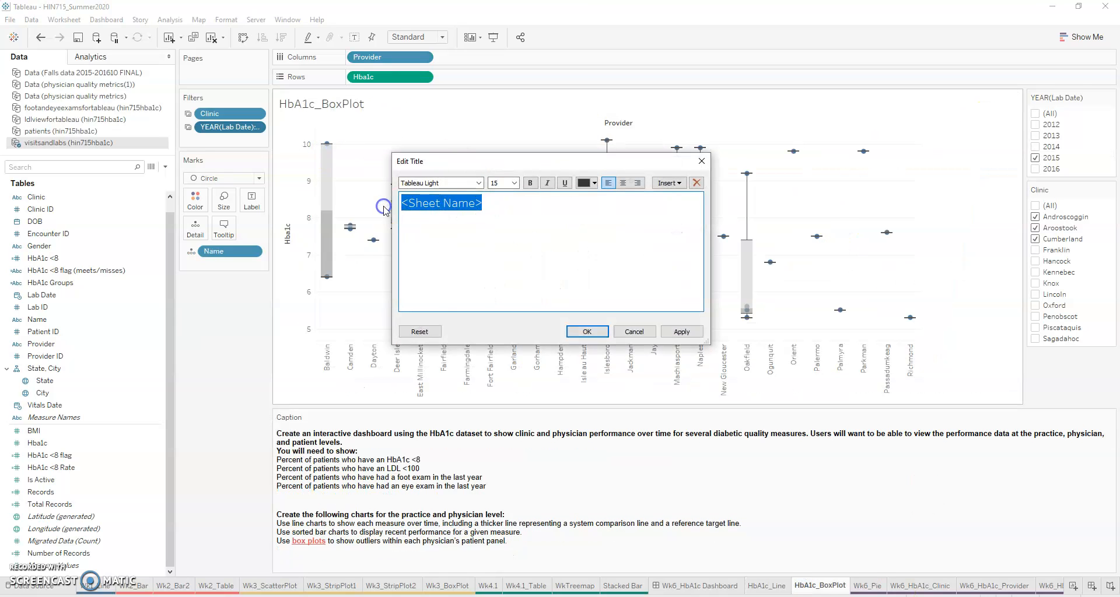
{"action": "type", "text": "Dis"}
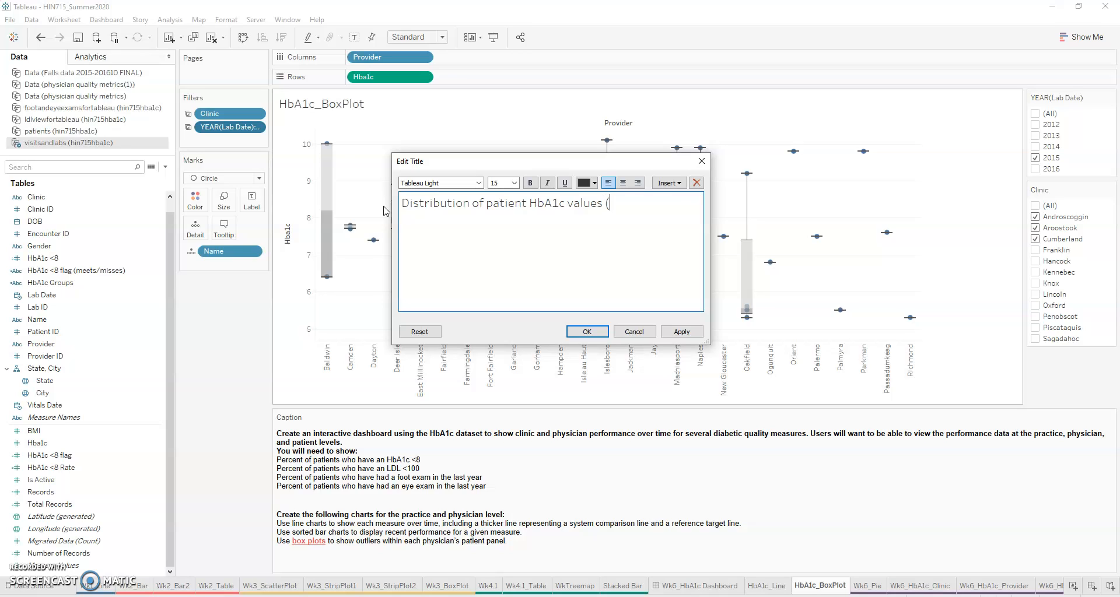
{"action": "left_click", "coordinate": [669, 183]}
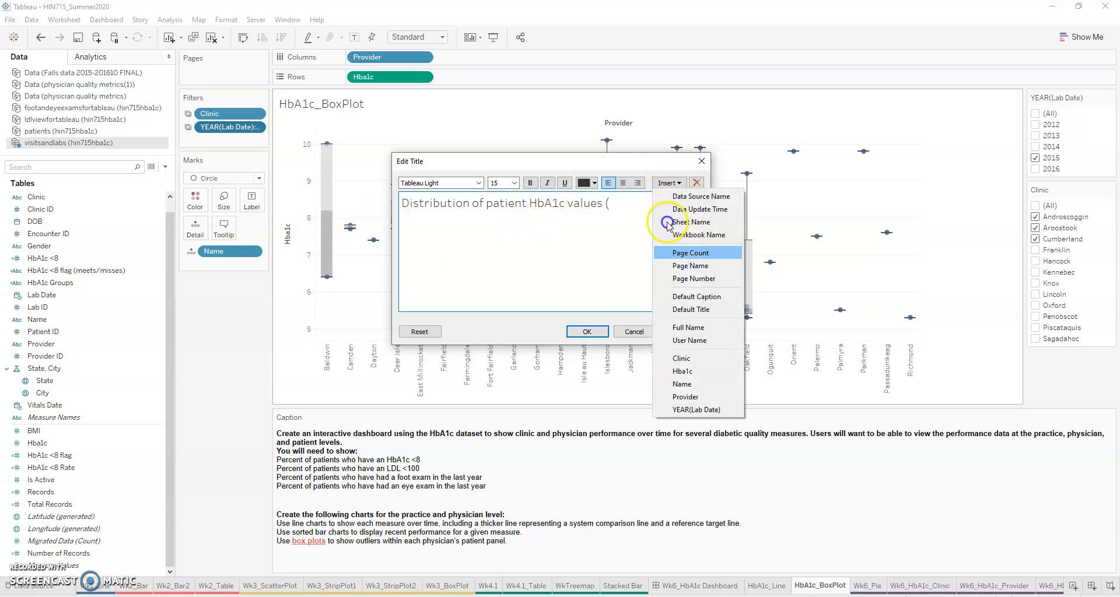
{"action": "left_click", "coordinate": [696, 409]}
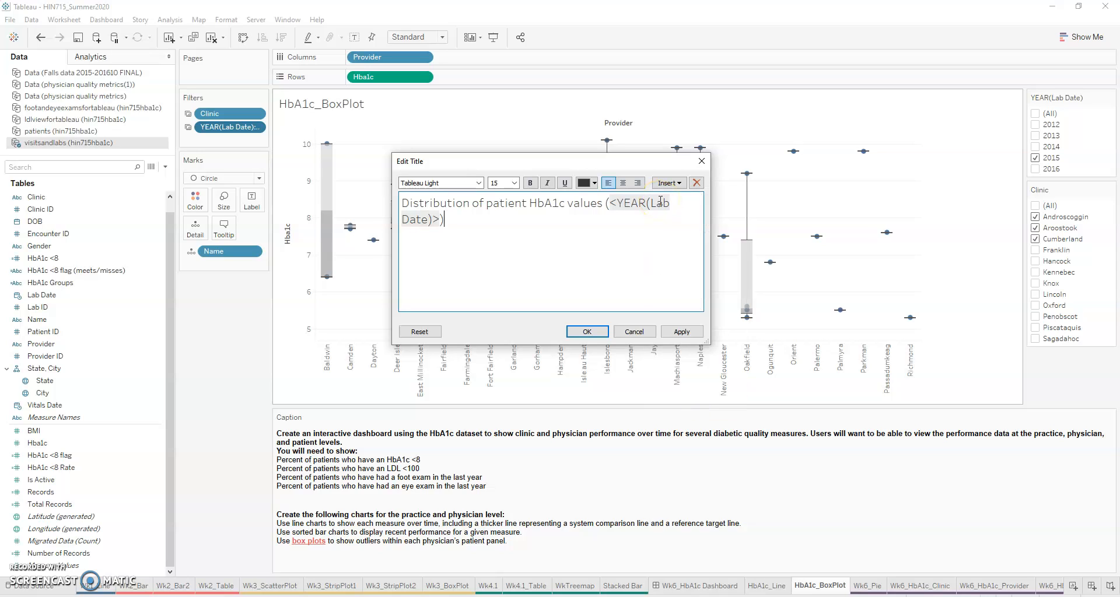
Step: Insert the Clinic field on a second line of the box plot's title and color it blue
{"action": "left_click", "coordinate": [668, 182]}
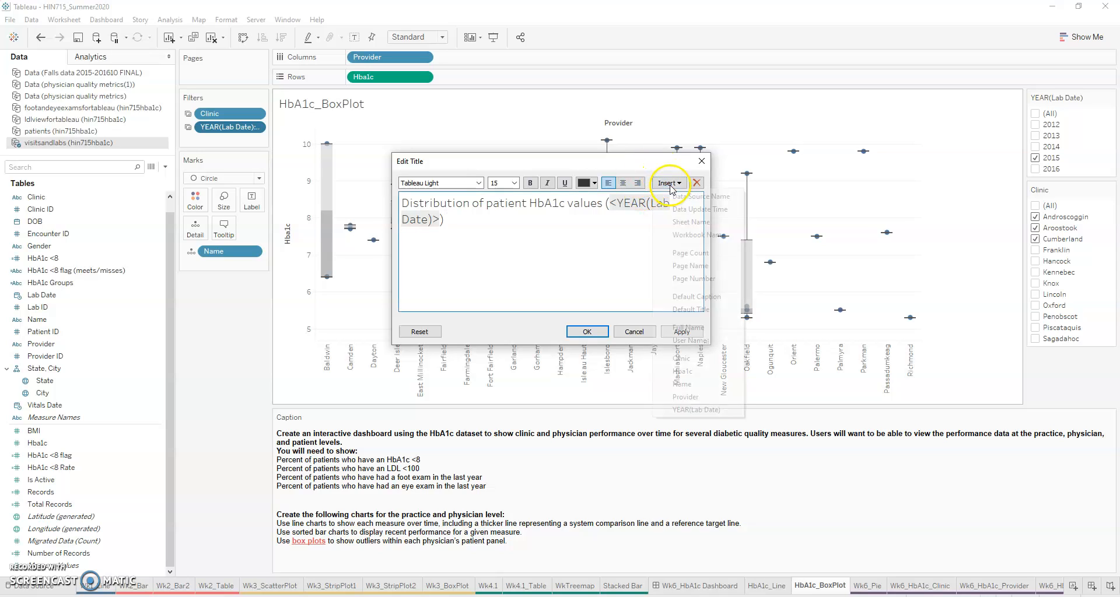
{"action": "left_click", "coordinate": [681, 359]}
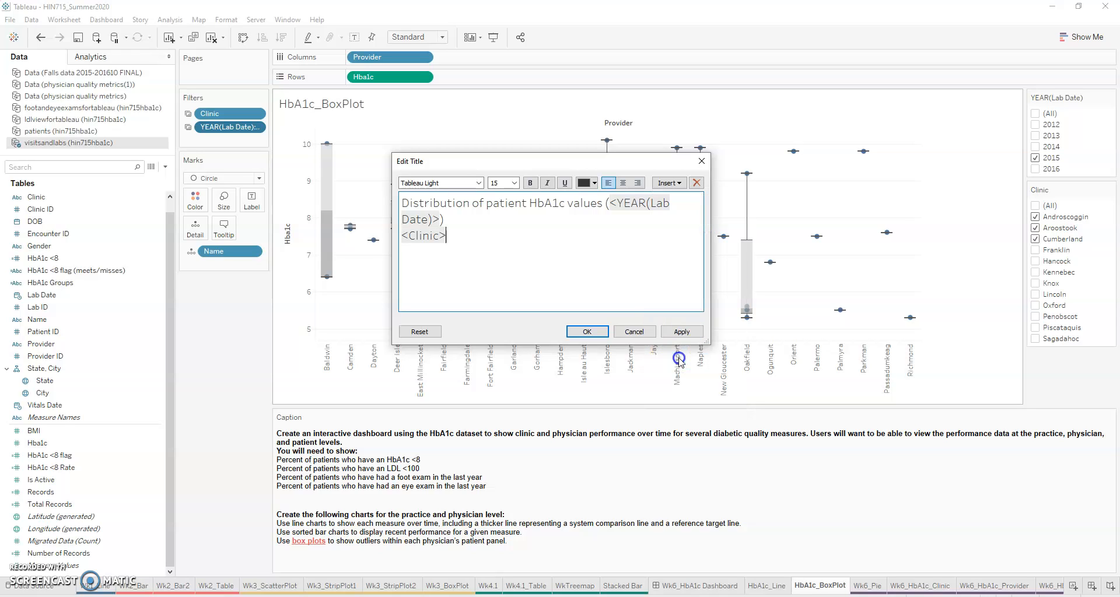
{"action": "left_click_drag", "start_coordinate": [452, 237], "coordinate": [395, 237]}
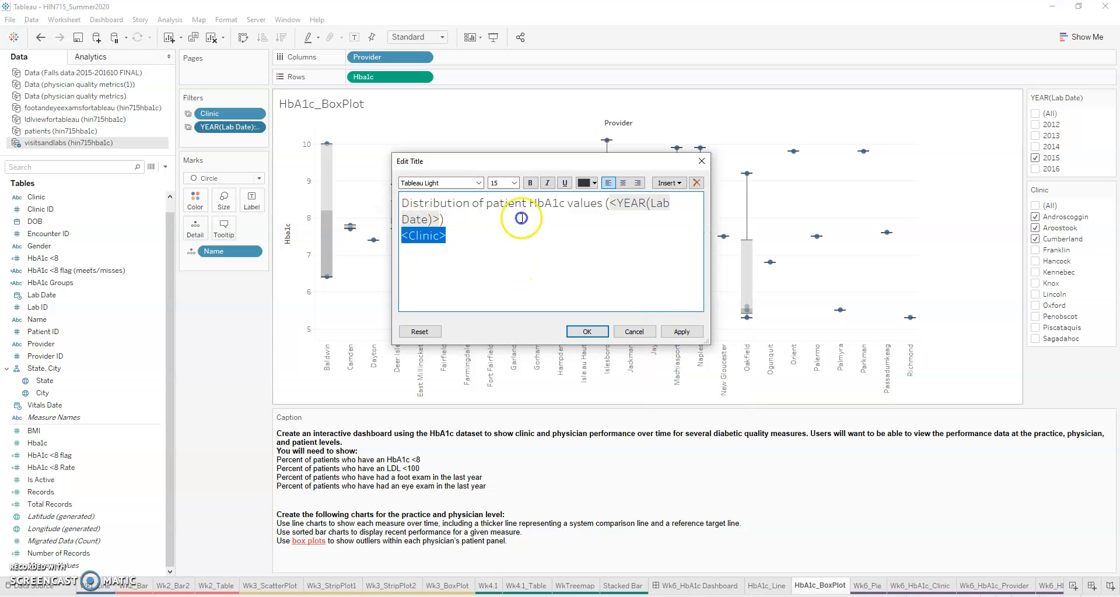
{"action": "left_click", "coordinate": [595, 183]}
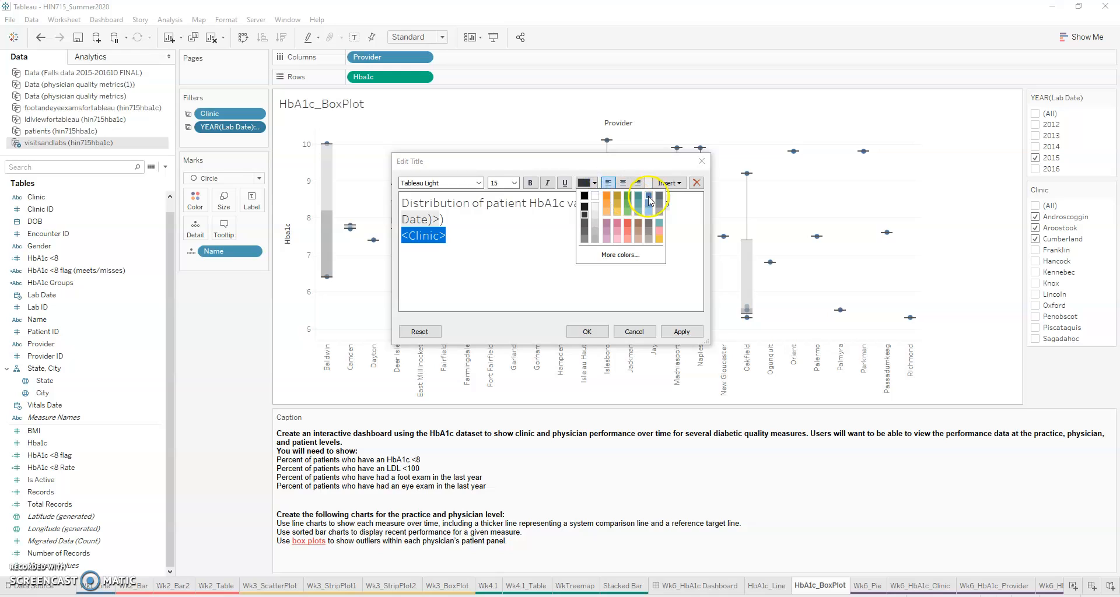
{"action": "left_click", "coordinate": [642, 201]}
{"action": "left_click", "coordinate": [677, 333]}
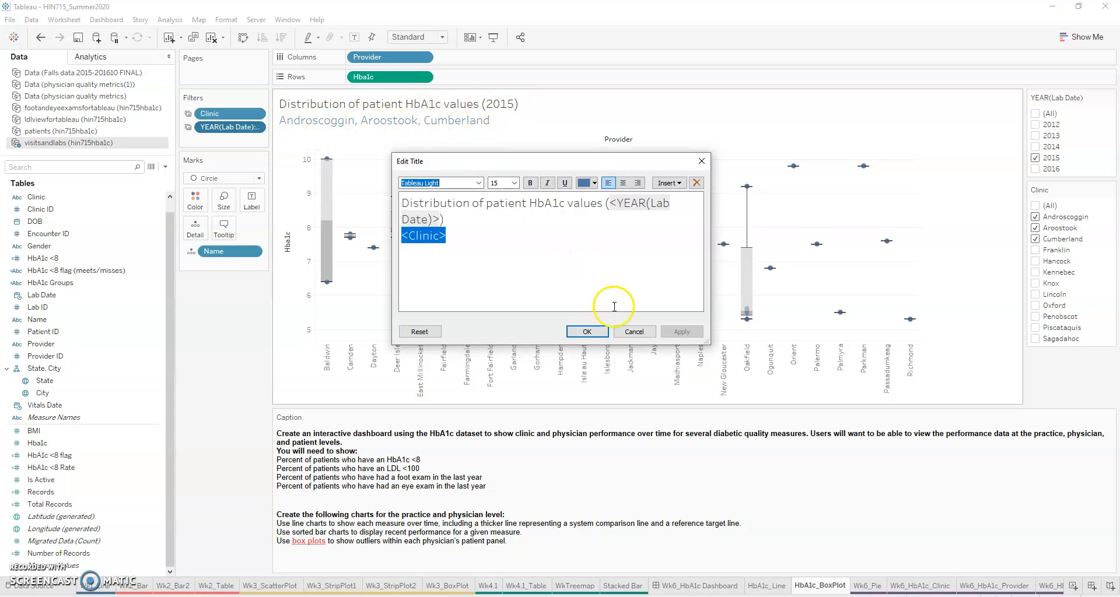
{"action": "left_click", "coordinate": [583, 330]}
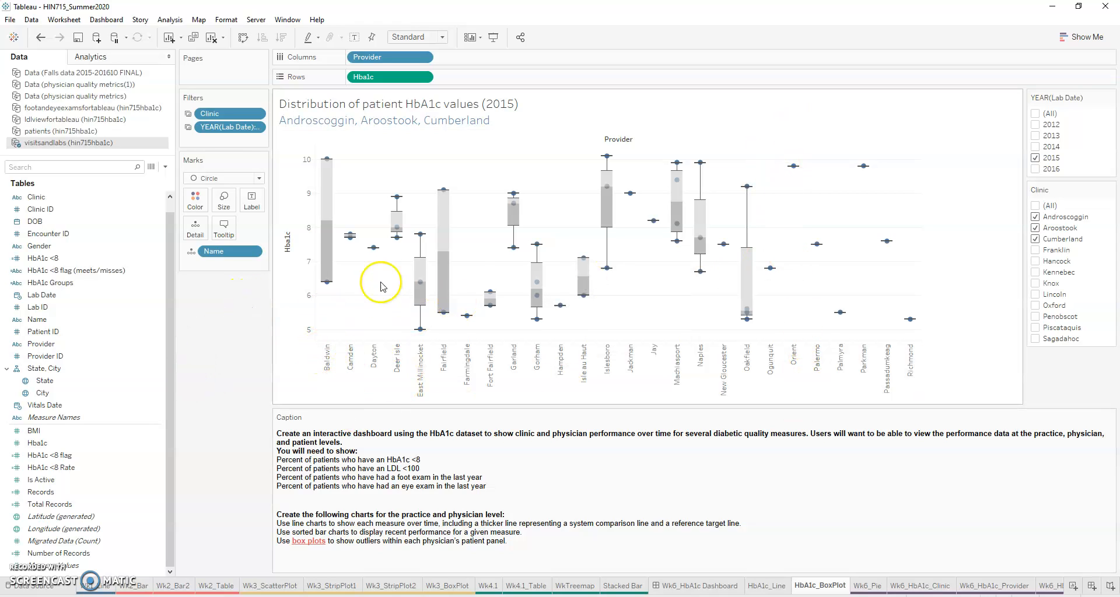
Step: Filter the box plot to lab year 2016 only, instead of 2015
{"action": "mouse_move", "coordinate": [445, 294]}
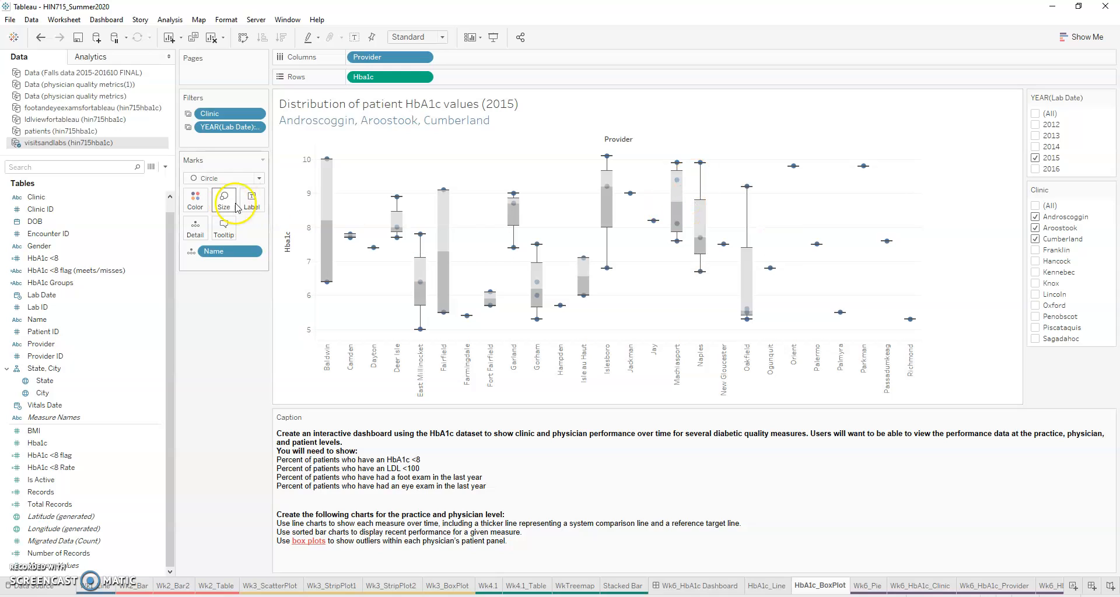
{"action": "mouse_move", "coordinate": [329, 286]}
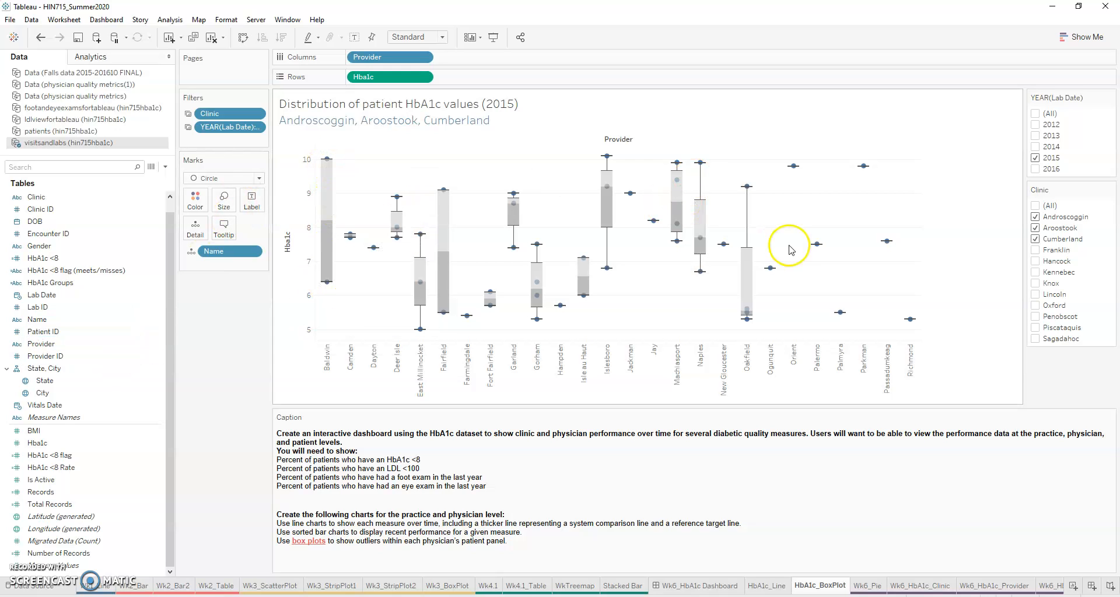
{"action": "left_click", "coordinate": [1035, 157]}
{"action": "left_click", "coordinate": [1035, 169]}
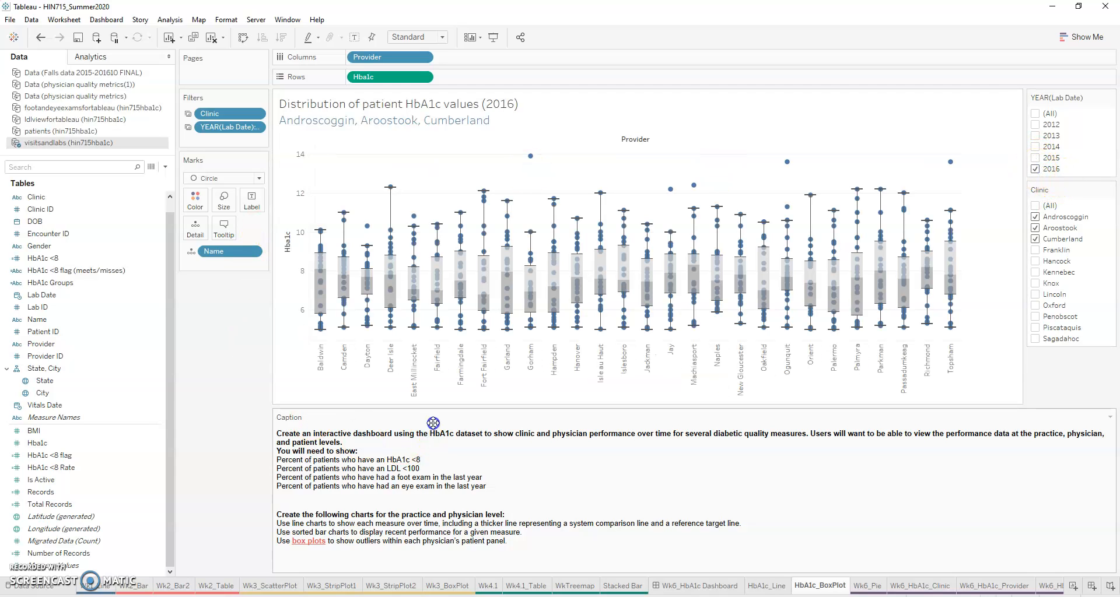
Step: Filter the box plot to the Knox and Lincoln clinics only
{"action": "mouse_move", "coordinate": [528, 157]}
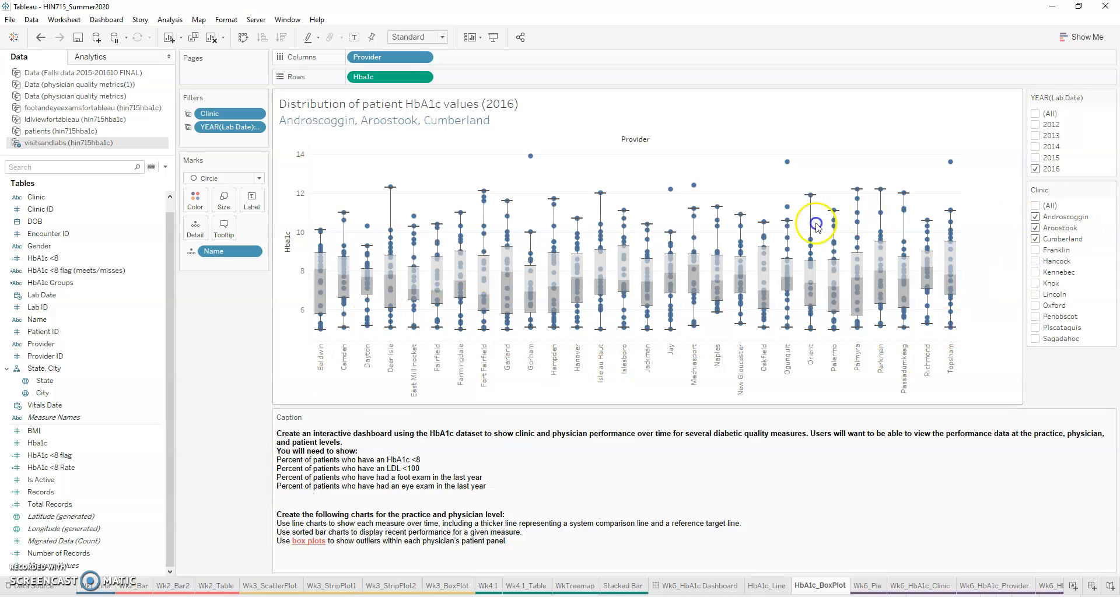
{"action": "left_click", "coordinate": [1034, 217]}
{"action": "left_click", "coordinate": [1035, 228]}
{"action": "left_click", "coordinate": [1036, 239]}
{"action": "left_click", "coordinate": [1036, 283]}
{"action": "left_click", "coordinate": [1035, 295]}
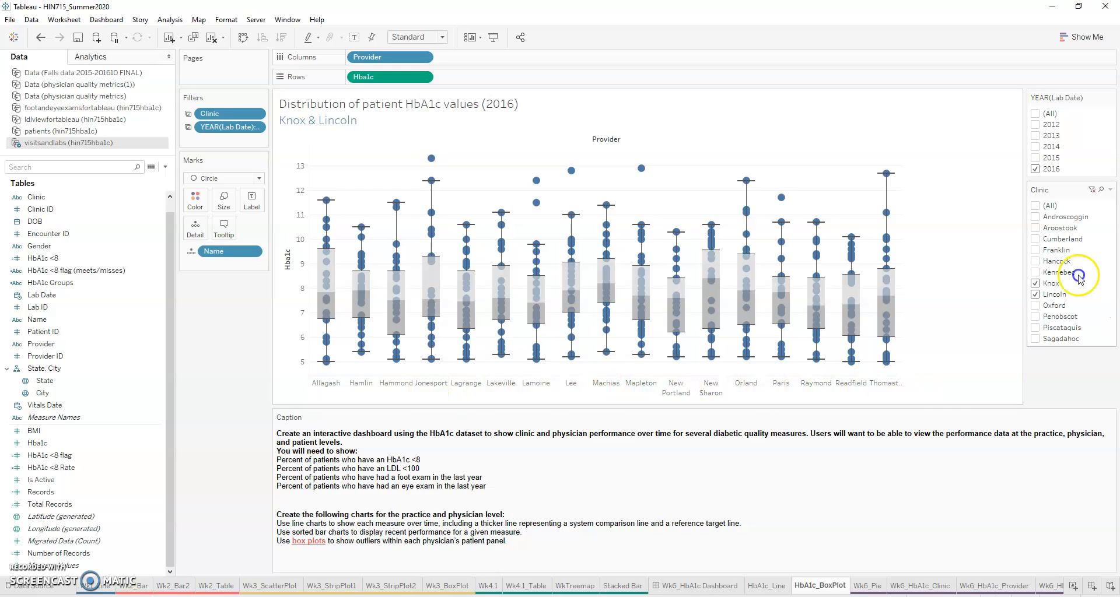
Step: Change the box plot's Clinic filter back to Androscoggin, Aroostook and Cumberland
{"action": "left_click", "coordinate": [1035, 283]}
{"action": "left_click", "coordinate": [1036, 294]}
{"action": "left_click", "coordinate": [1036, 219]}
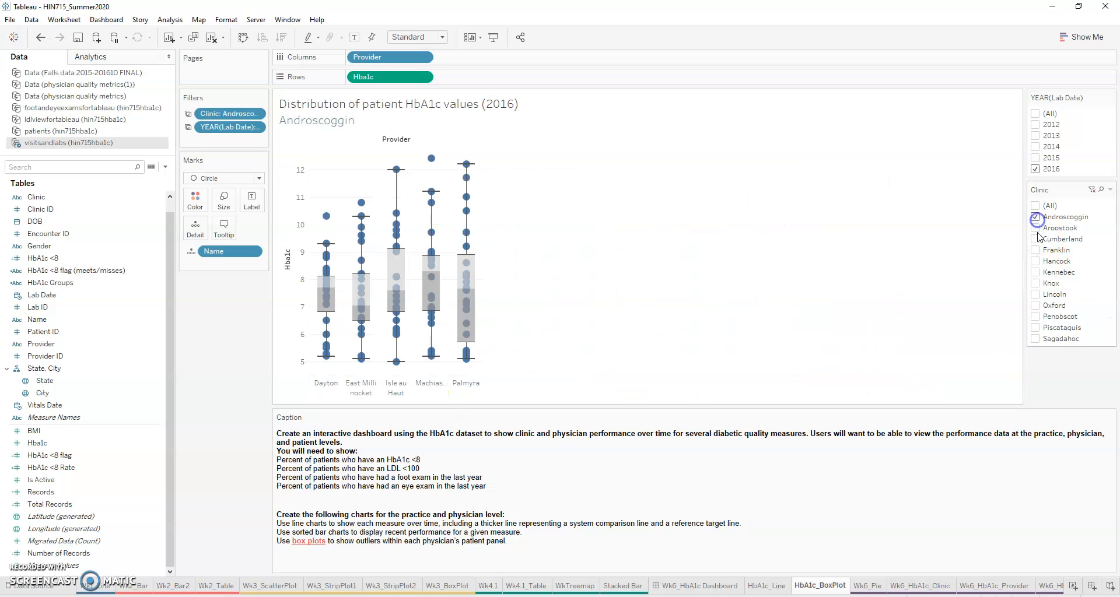
{"action": "left_click", "coordinate": [1037, 229]}
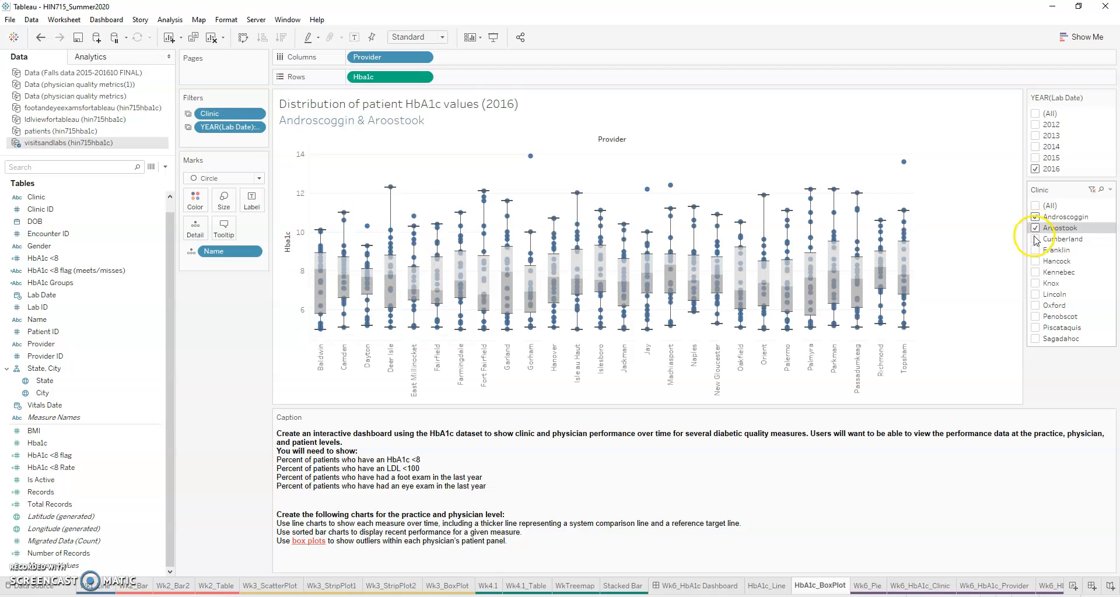
{"action": "left_click", "coordinate": [1036, 240]}
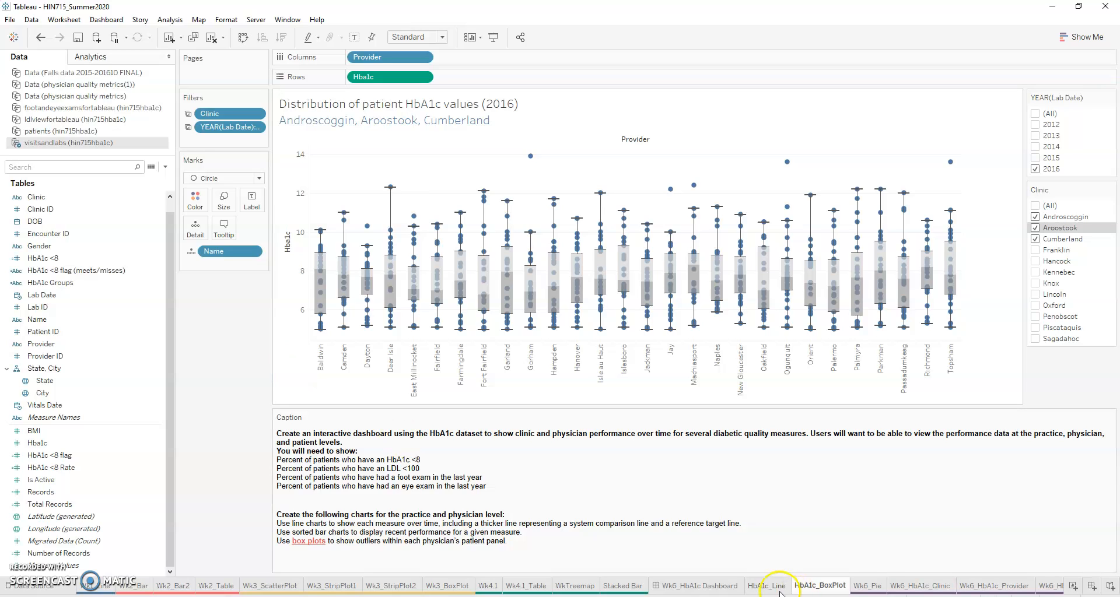
Step: Review the Wk6 pie, clinic, provider and patient worksheets and the HbA1c_Line chart, comparing their filters and layouts
{"action": "left_click", "coordinate": [872, 586]}
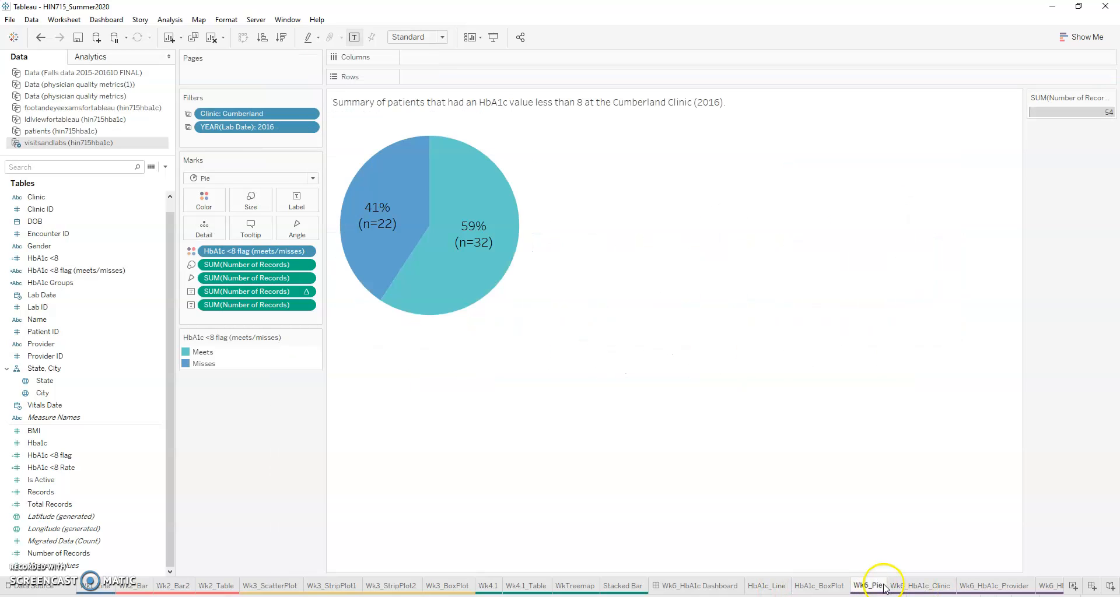
{"action": "left_click", "coordinate": [912, 587]}
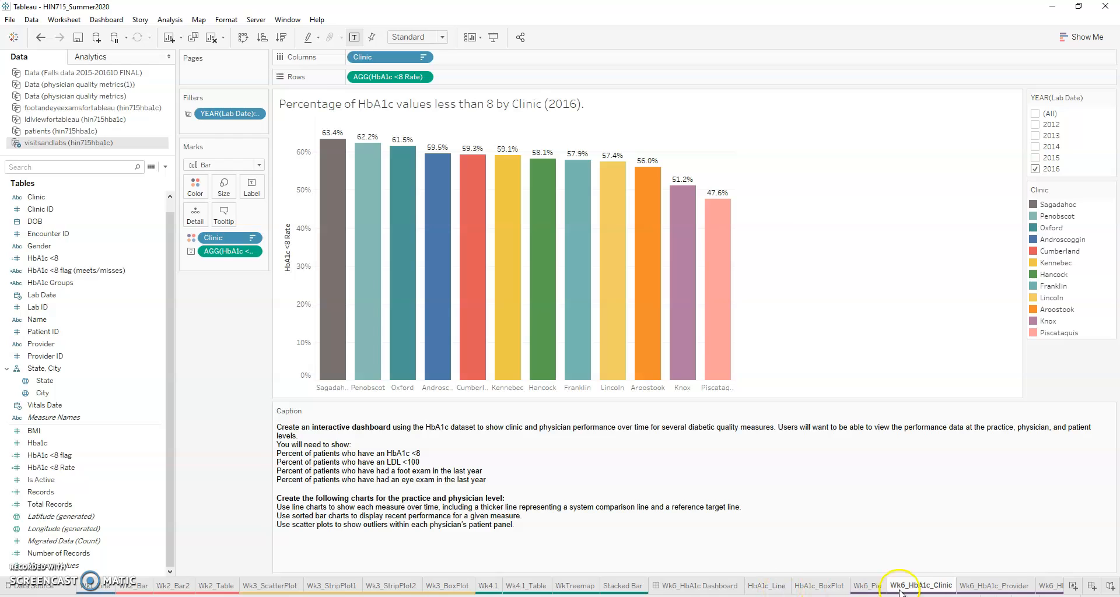
{"action": "left_click", "coordinate": [1007, 585]}
{"action": "left_click", "coordinate": [1050, 587]}
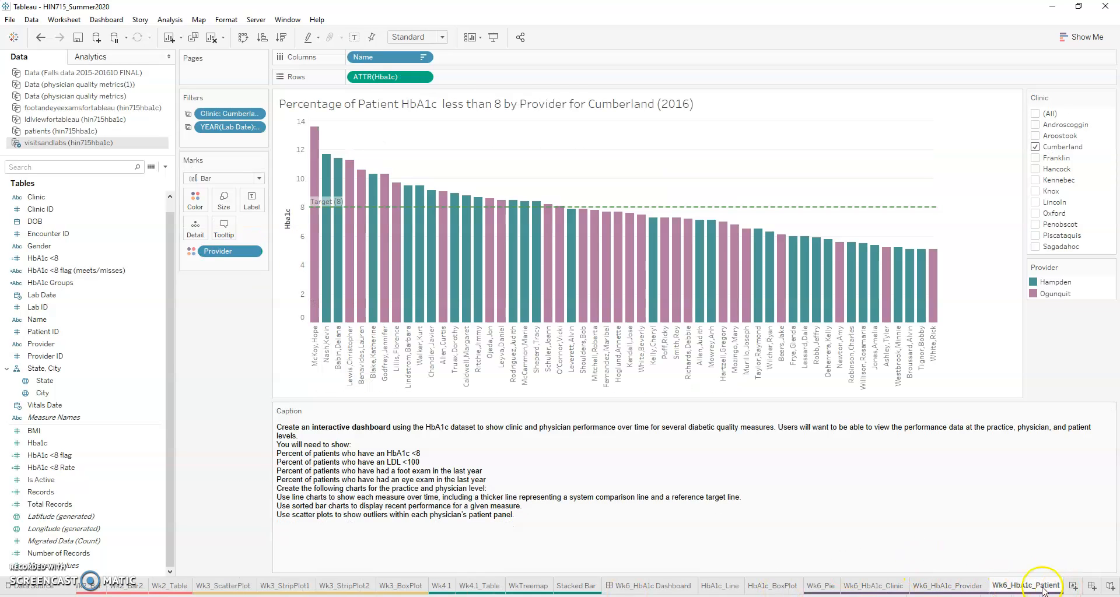
{"action": "mouse_move", "coordinate": [1043, 590]}
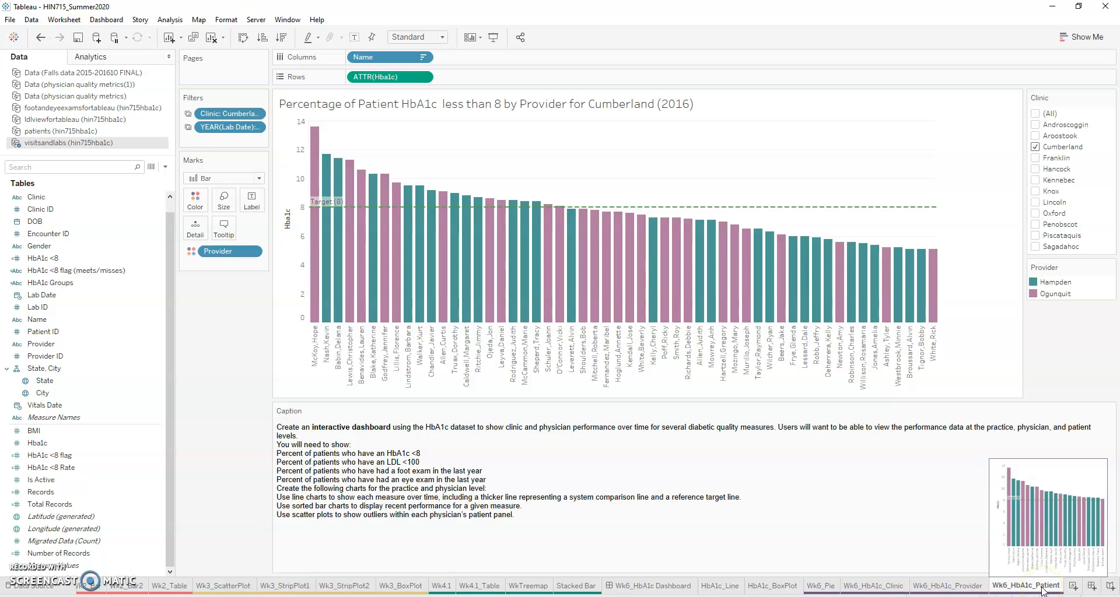
{"action": "left_click", "coordinate": [874, 586]}
{"action": "left_click", "coordinate": [820, 586]}
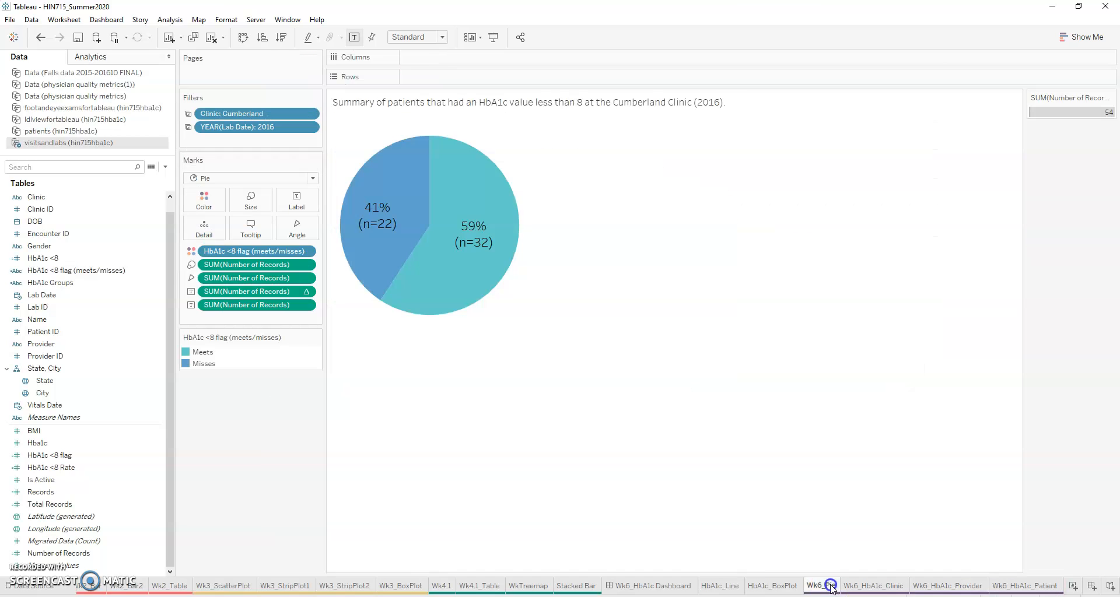
{"action": "left_click", "coordinate": [773, 586]}
{"action": "left_click", "coordinate": [721, 586]}
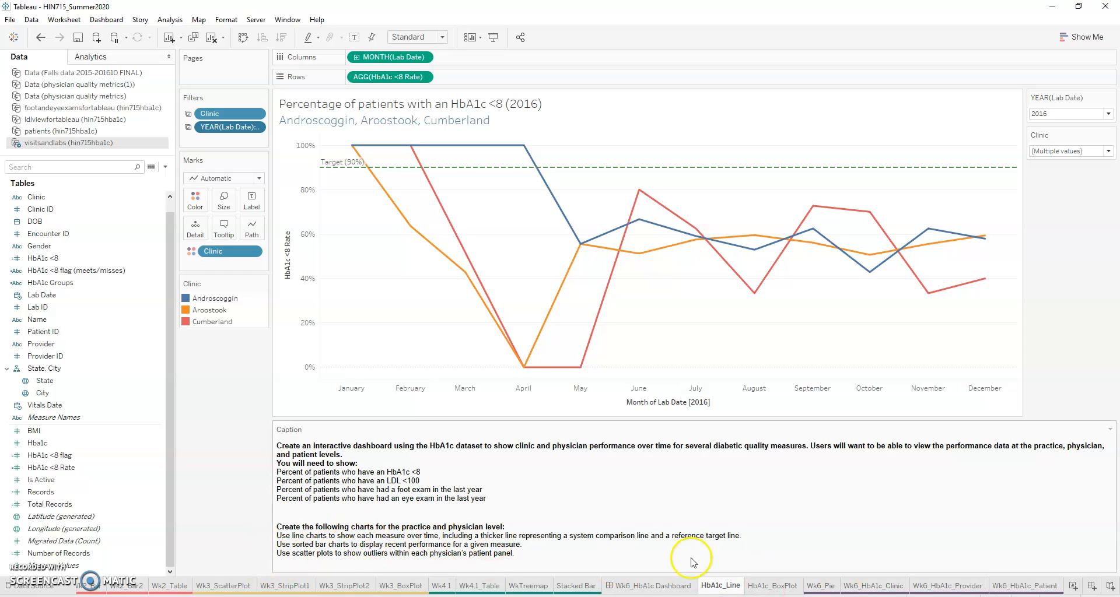
Step: On Wk6_HbA1c_Clinic, rotate the clinic labels with room for their full names, and place the Clinic color legend below the Marks card
{"action": "left_click", "coordinate": [880, 589]}
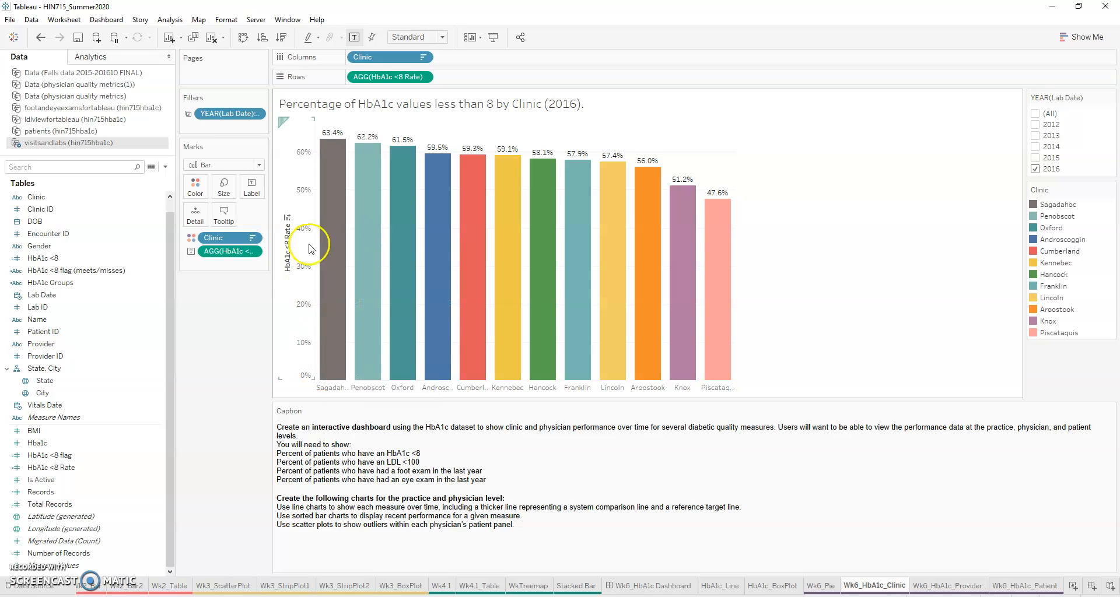
{"action": "left_click_drag", "start_coordinate": [336, 381], "coordinate": [340, 359]}
{"action": "right_click", "coordinate": [341, 371]}
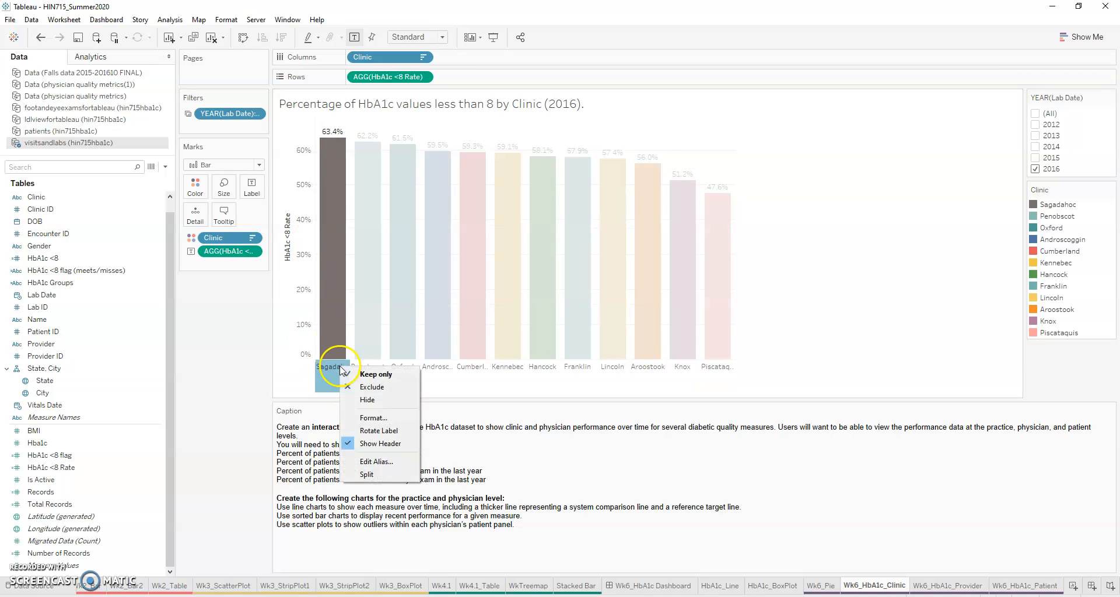
{"action": "left_click", "coordinate": [369, 432]}
{"action": "left_click", "coordinate": [389, 378]}
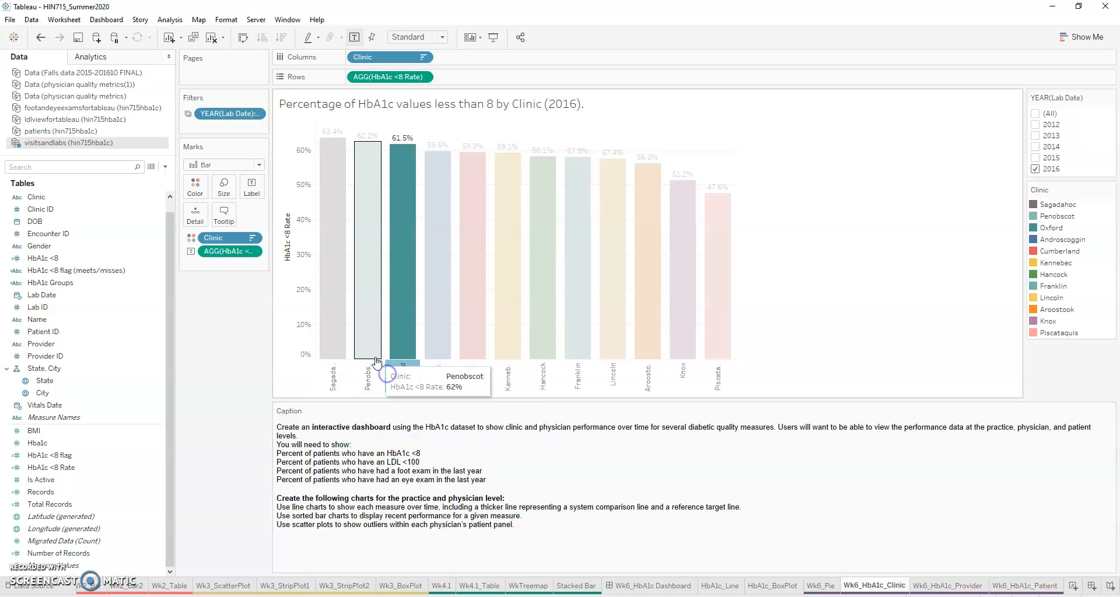
{"action": "left_click_drag", "start_coordinate": [380, 360], "coordinate": [381, 320]}
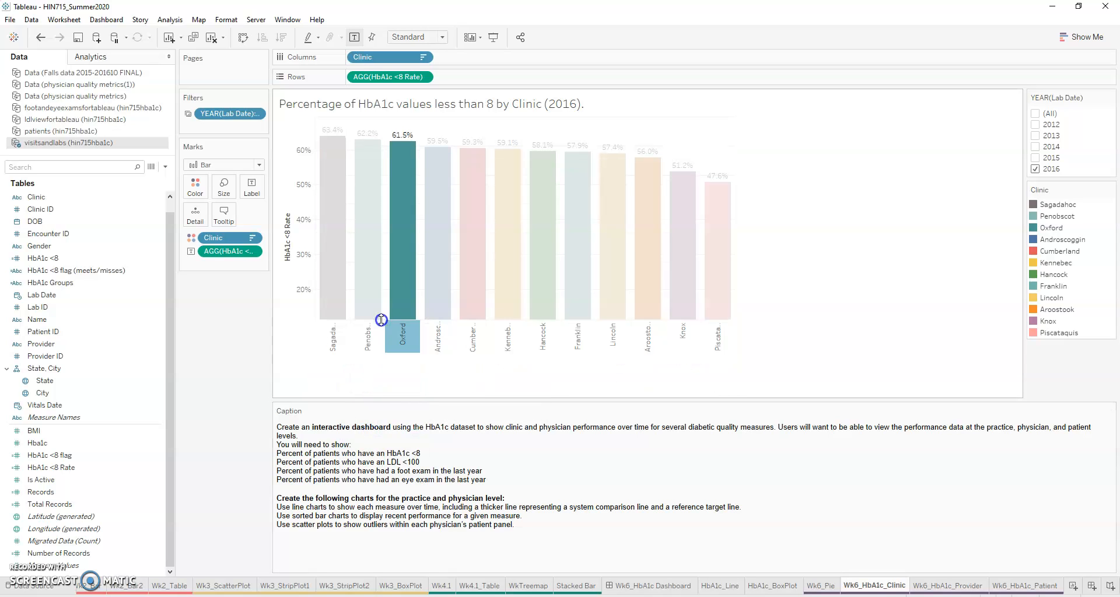
{"action": "left_click", "coordinate": [259, 384]}
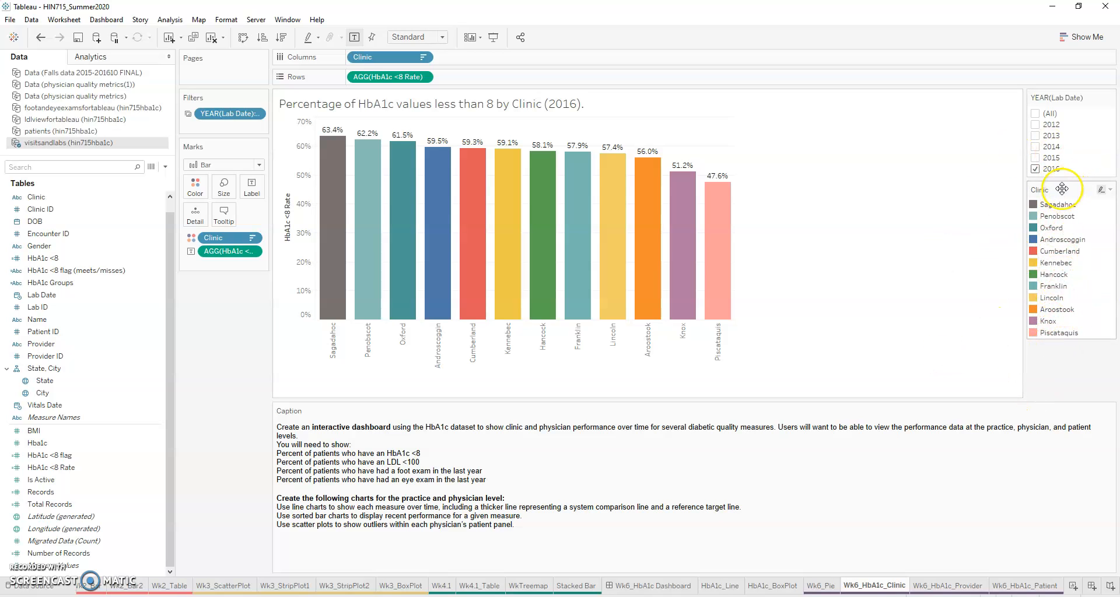
{"action": "left_click_drag", "start_coordinate": [243, 308], "coordinate": [245, 283]}
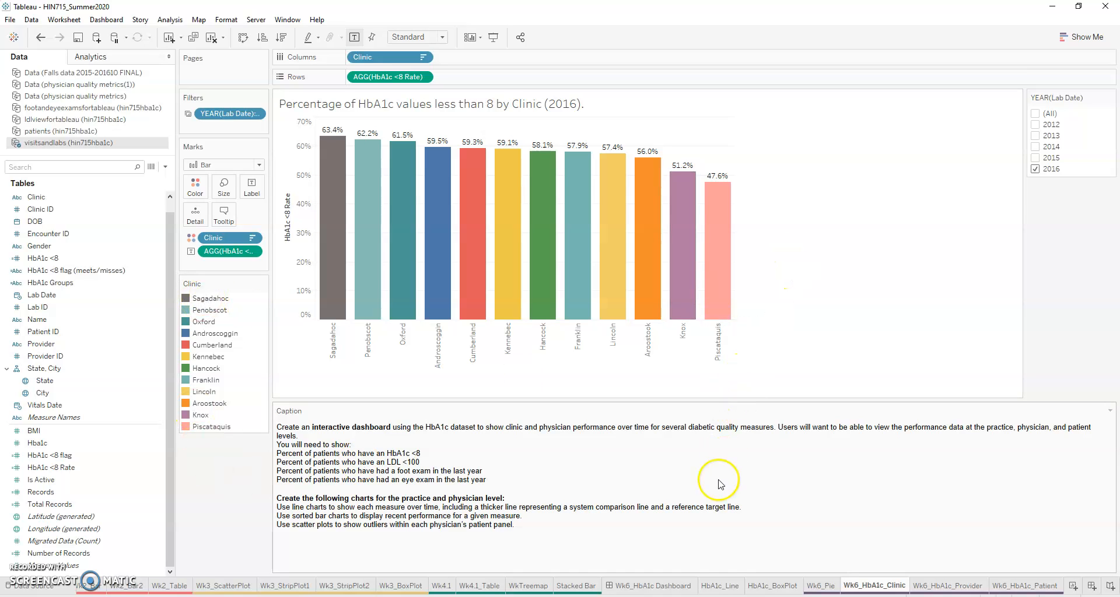
Step: Apply HbA1c_Line's Clinic filter also to Wk6_Pie, Wk6_HbA1c_Clinic, Wk6_HbA1c_Provider and Wk6_HbA1c_Patient
{"action": "left_click", "coordinate": [721, 585]}
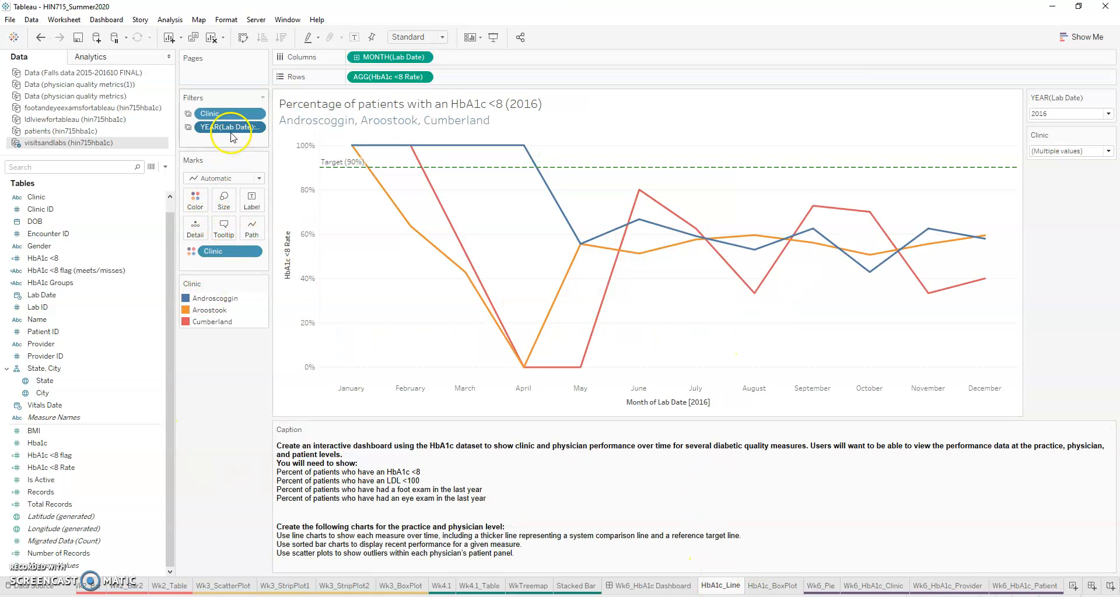
{"action": "left_click", "coordinate": [255, 128]}
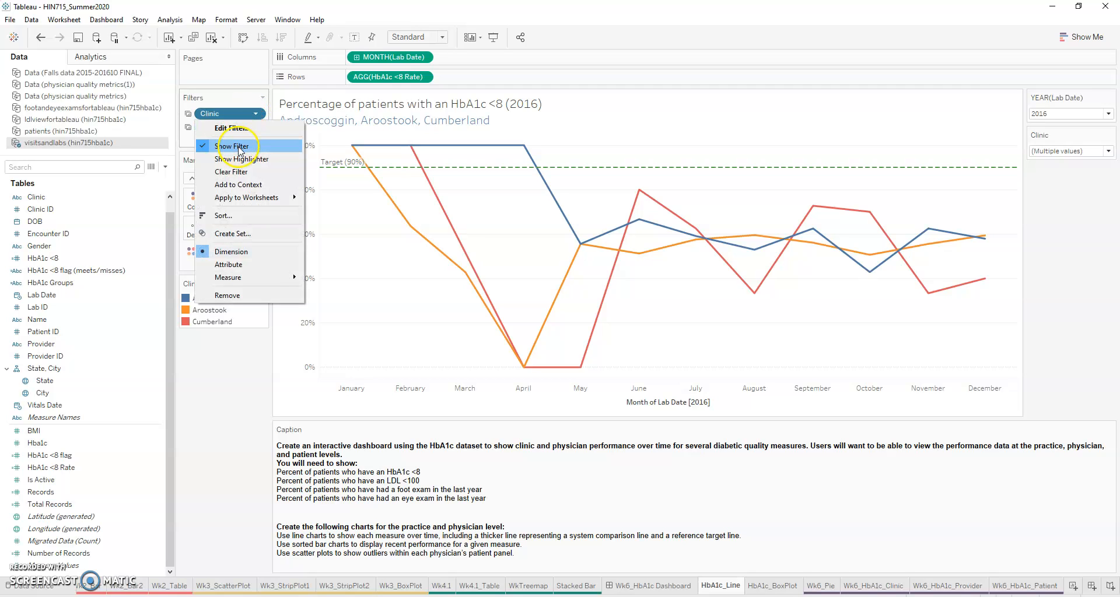
{"action": "mouse_move", "coordinate": [257, 197]}
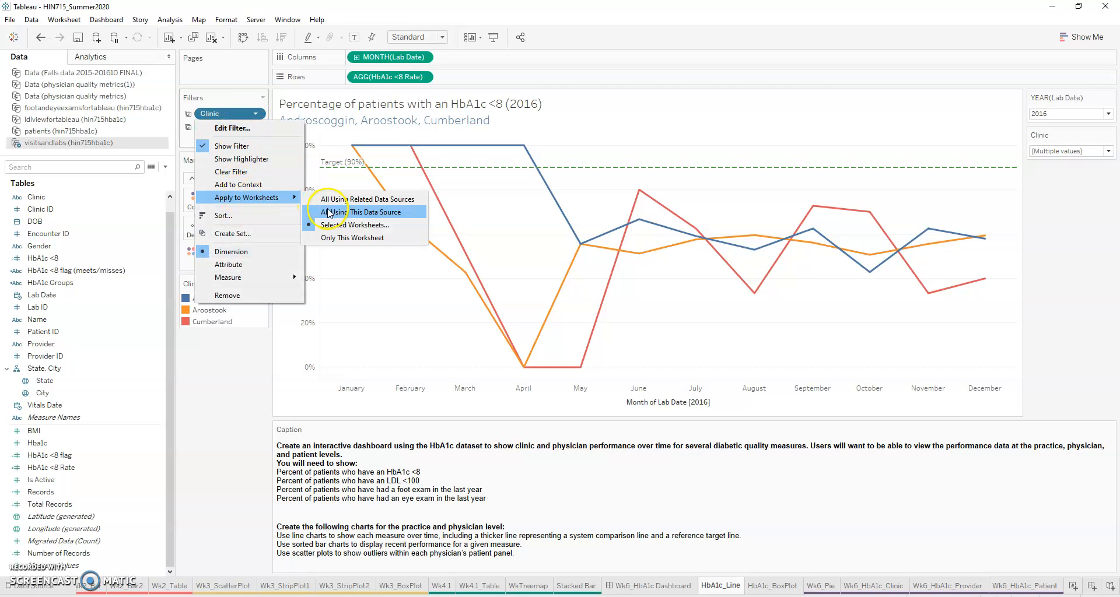
{"action": "left_click", "coordinate": [338, 224]}
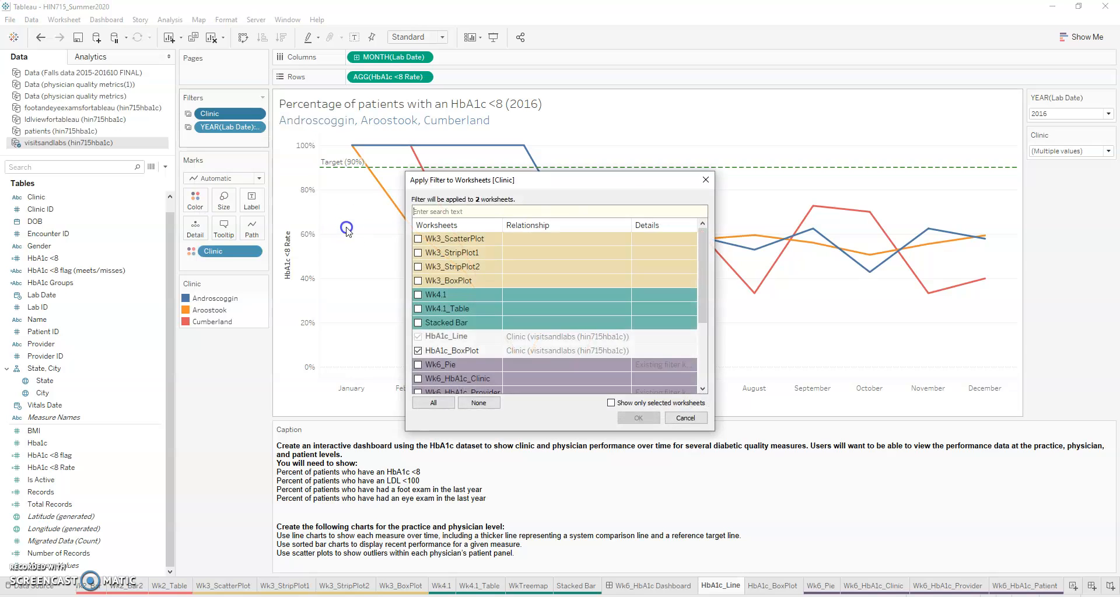
{"action": "scroll", "coordinate": [601, 352], "scroll_direction": "down", "scroll_amount": 1}
{"action": "left_click", "coordinate": [418, 322]}
{"action": "left_click", "coordinate": [418, 337]}
{"action": "left_click", "coordinate": [418, 350]}
{"action": "left_click", "coordinate": [417, 365]}
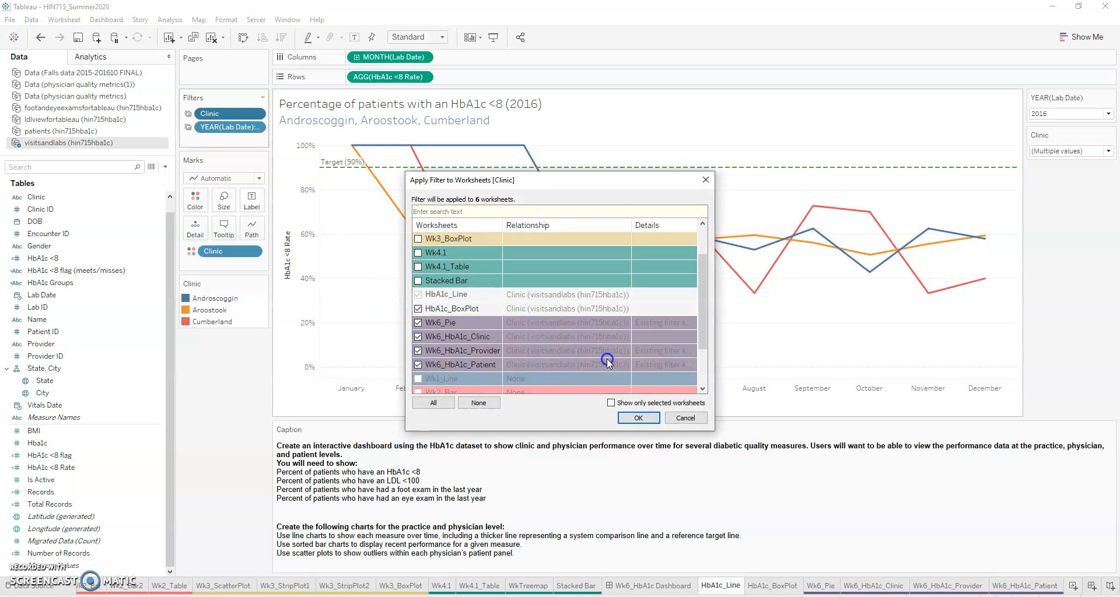
{"action": "left_click", "coordinate": [642, 418]}
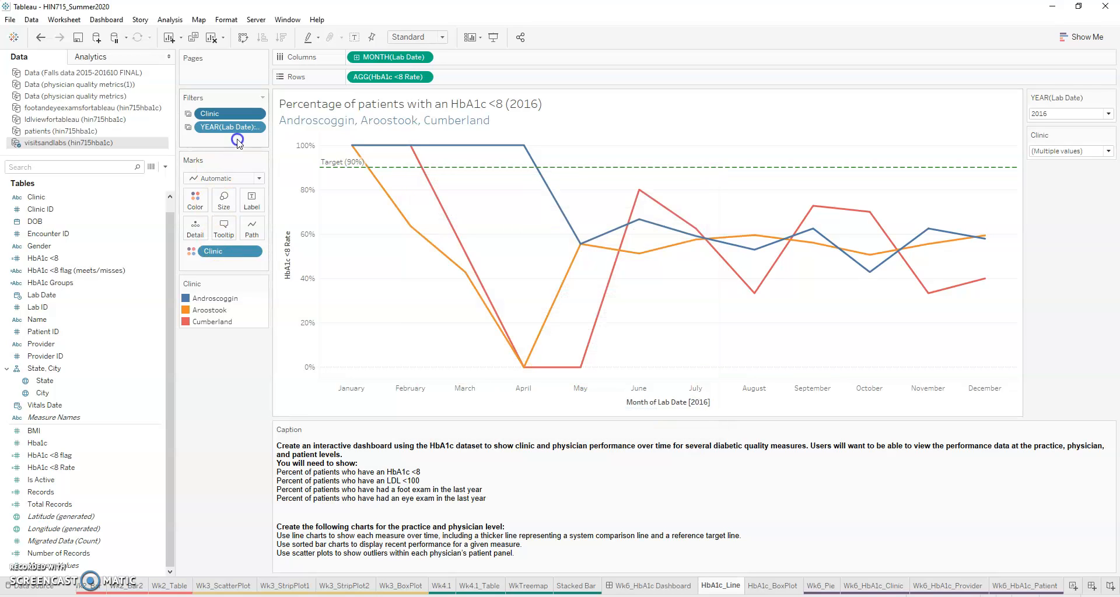
Step: Apply HbA1c_Line's YEAR(Lab Date) filter also to the Wk6 worksheets, including Wk6_Pie and Wk6_HbA1c_Clinic
{"action": "left_click", "coordinate": [264, 128]}
{"action": "mouse_move", "coordinate": [280, 199]}
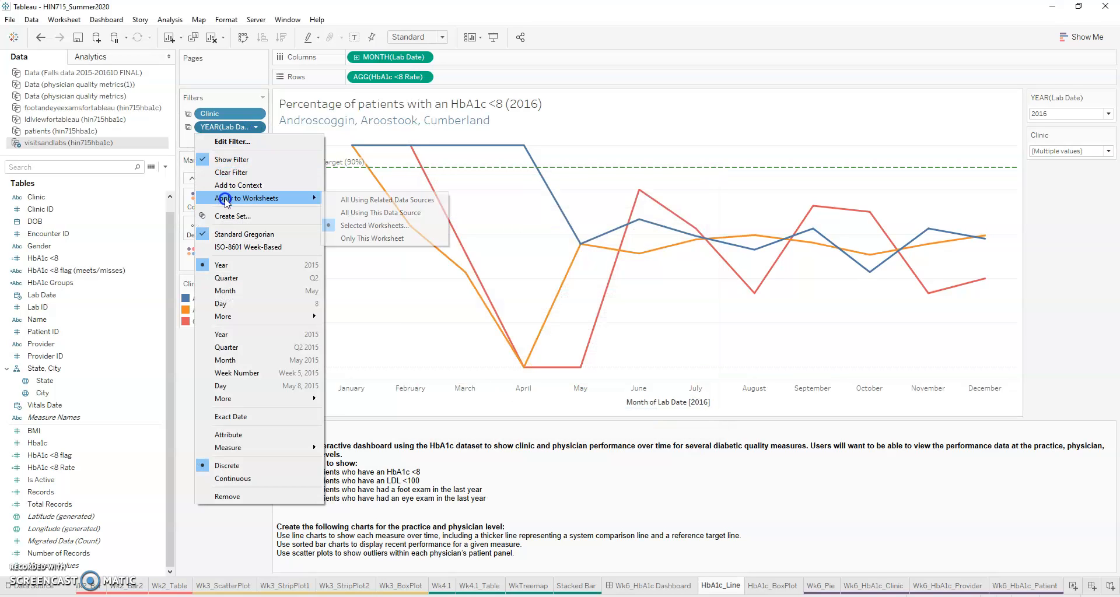
{"action": "left_click", "coordinate": [359, 227]}
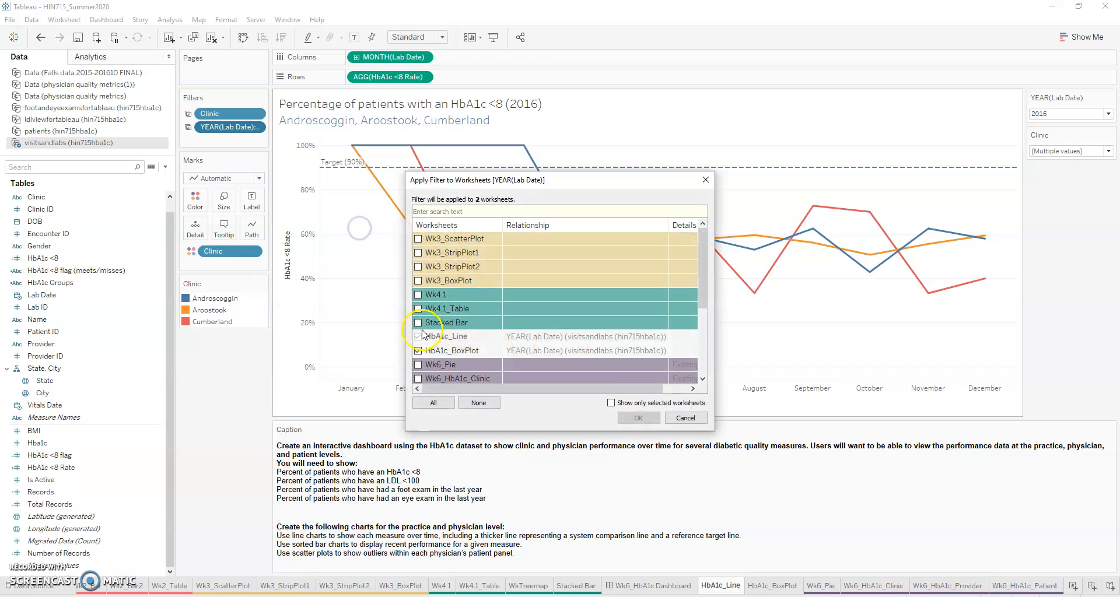
{"action": "scroll", "coordinate": [418, 373], "scroll_direction": "down", "scroll_amount": 3}
{"action": "left_click", "coordinate": [418, 267]}
{"action": "left_click", "coordinate": [418, 281]}
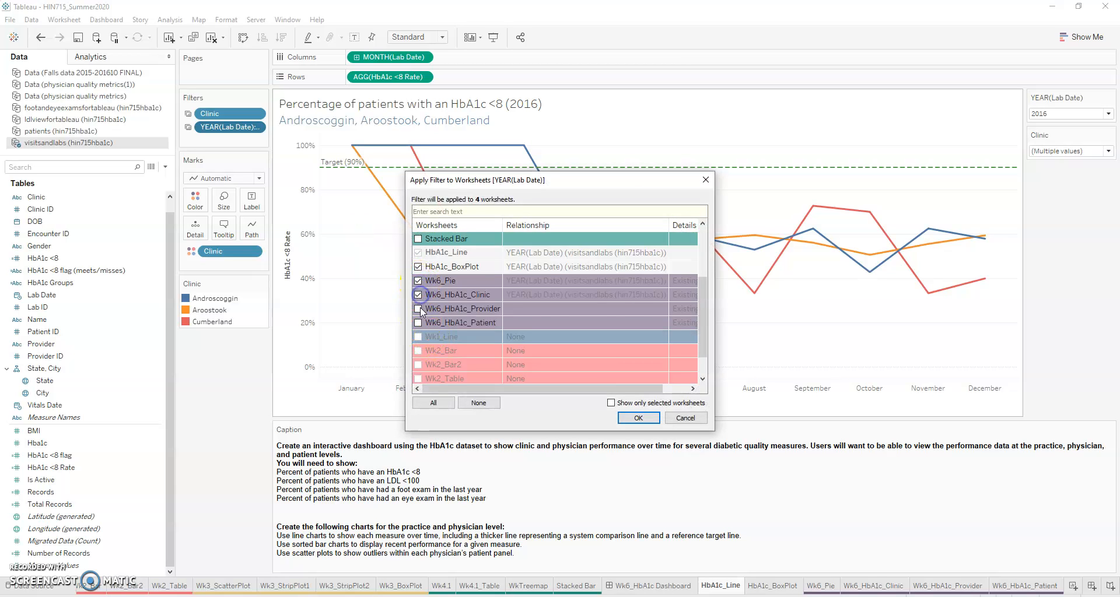
{"action": "left_click", "coordinate": [639, 418]}
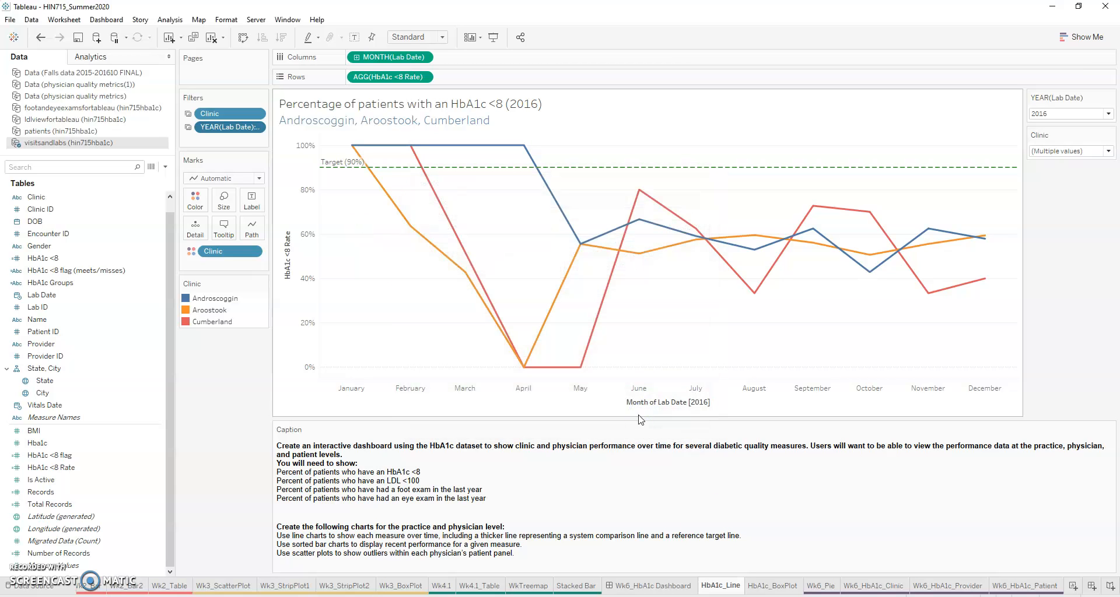
Step: Check the shared Clinic and year filters on the Wk6 pie, clinic, provider and patient worksheets
{"action": "left_click", "coordinate": [842, 587]}
{"action": "left_click", "coordinate": [822, 587]}
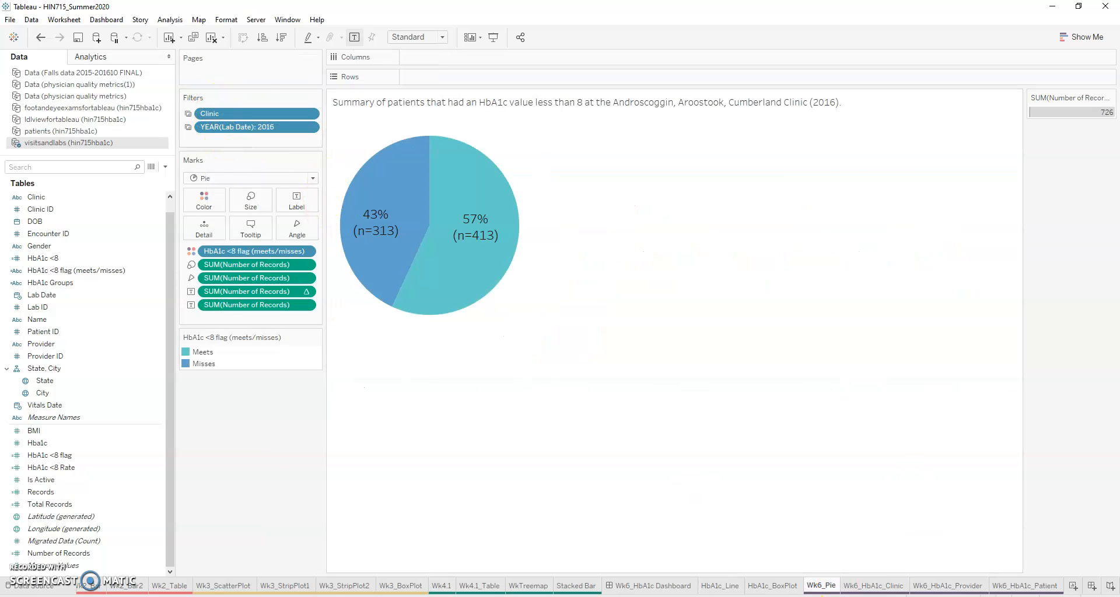
{"action": "left_click", "coordinate": [871, 587]}
{"action": "left_click", "coordinate": [947, 586]}
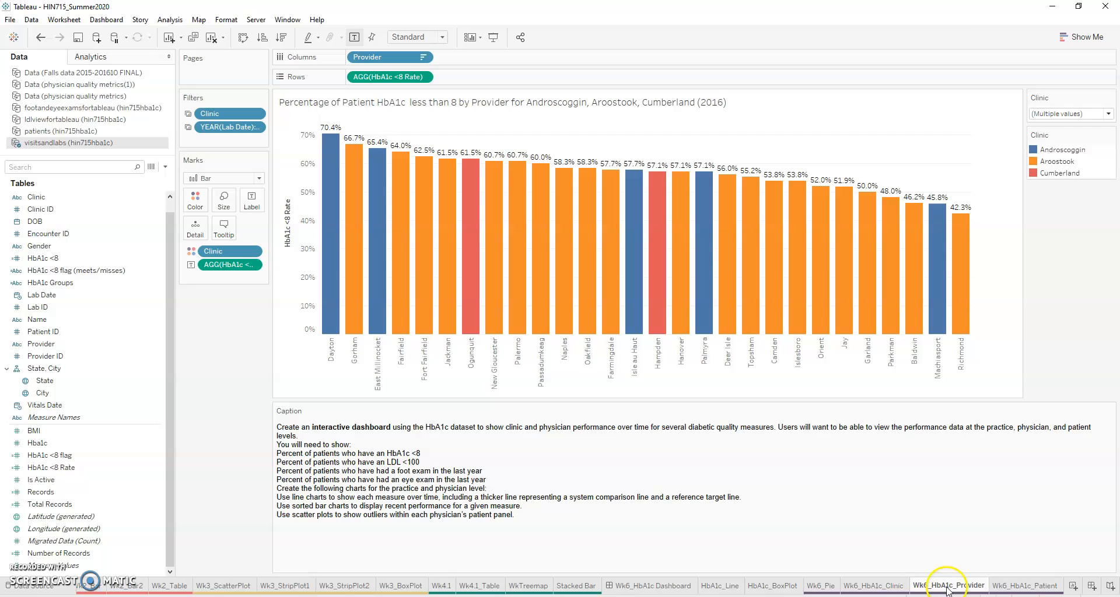
{"action": "left_click", "coordinate": [1013, 586]}
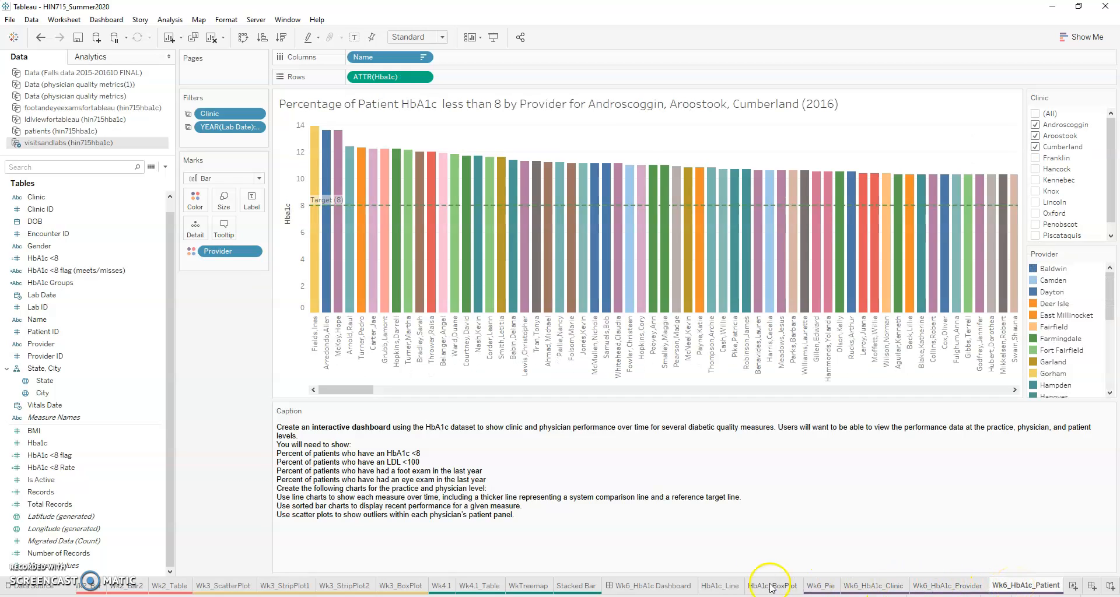
Step: Open the Wk6_HbA1c Dashboard and choose the fixed size Letter Landscape (1100 x 850)
{"action": "left_click", "coordinate": [648, 586]}
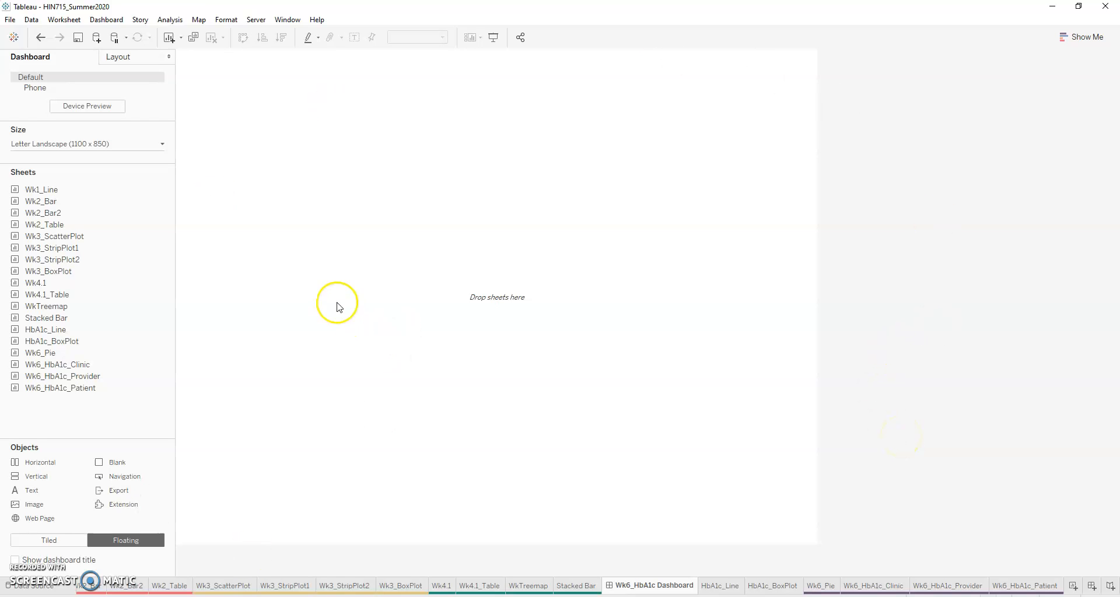
{"action": "left_click", "coordinate": [162, 145]}
{"action": "left_click", "coordinate": [156, 181]}
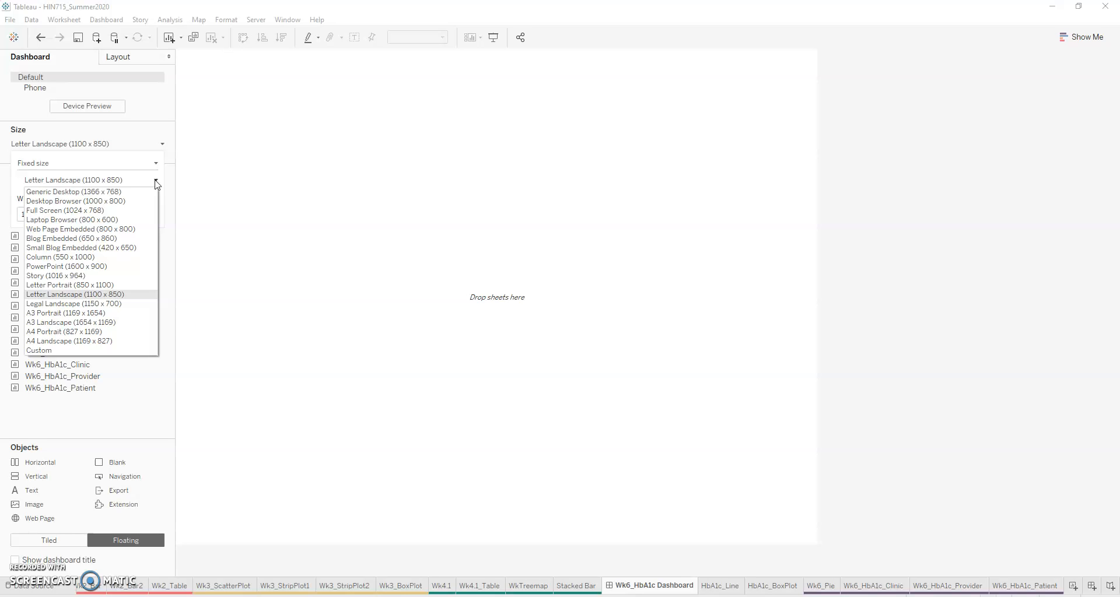
{"action": "left_click", "coordinate": [132, 298]}
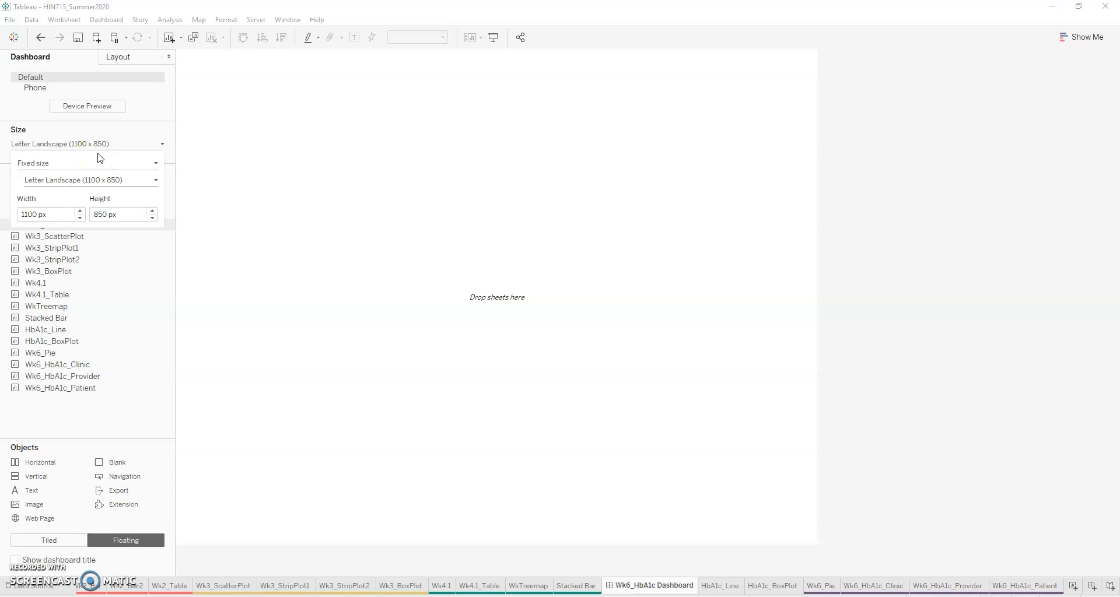
{"action": "left_click", "coordinate": [128, 411]}
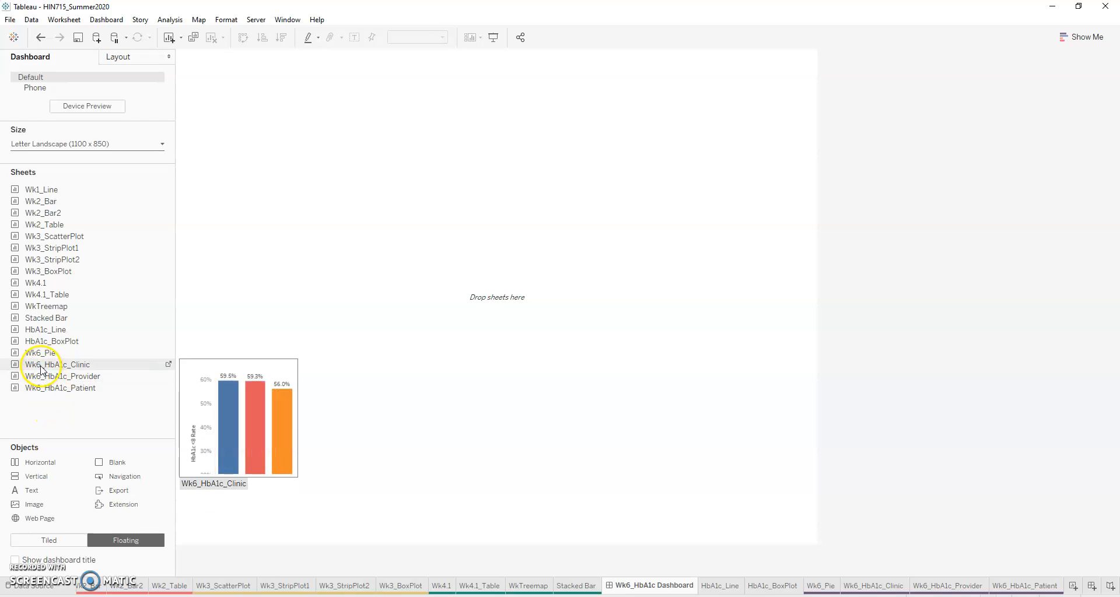
Step: Place the Wk6_HbA1c_Clinic sheet as a floating chart in the dashboard's upper-left corner
{"action": "left_click_drag", "start_coordinate": [42, 370], "coordinate": [182, 59]}
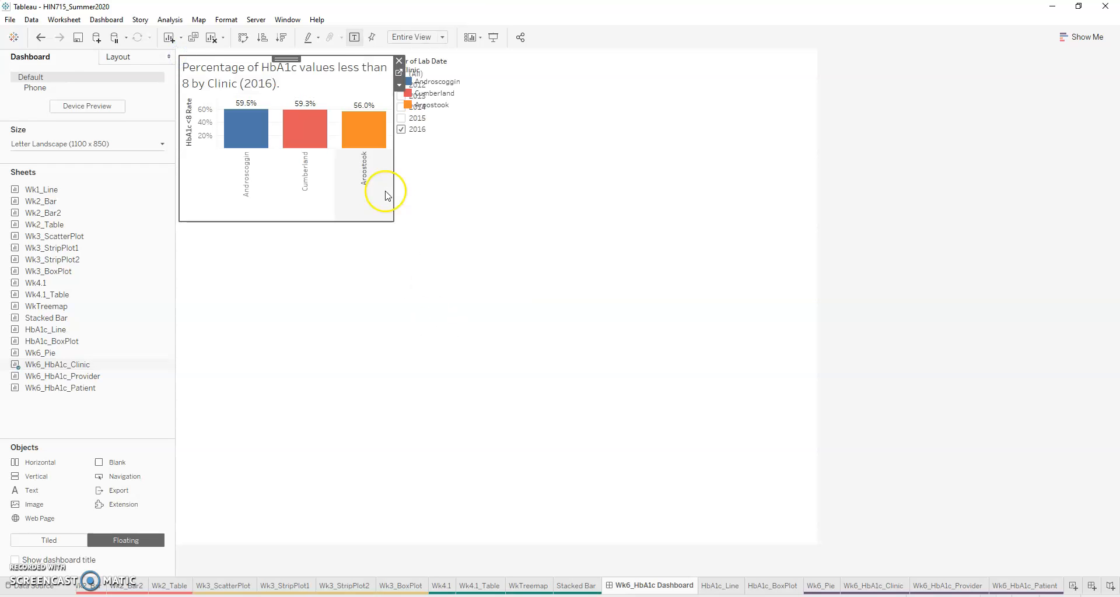
Step: Widen the clinic bar chart to the dashboard's full width and move the Clinic legend and year filter off its title
{"action": "left_click_drag", "start_coordinate": [393, 204], "coordinate": [815, 190]}
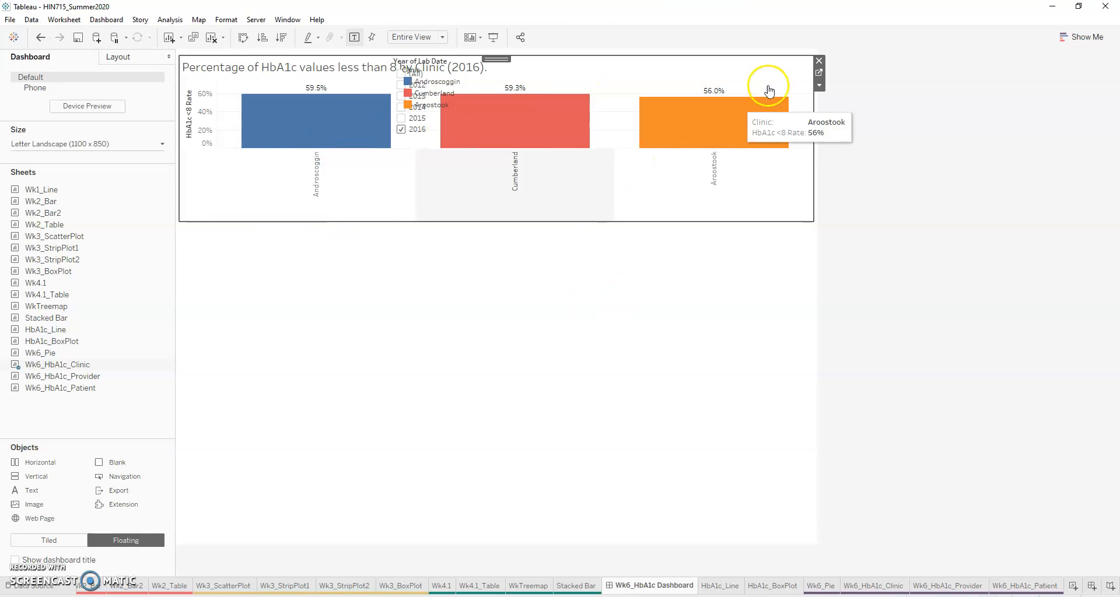
{"action": "left_click", "coordinate": [444, 69]}
{"action": "left_click_drag", "start_coordinate": [450, 69], "coordinate": [749, 201]}
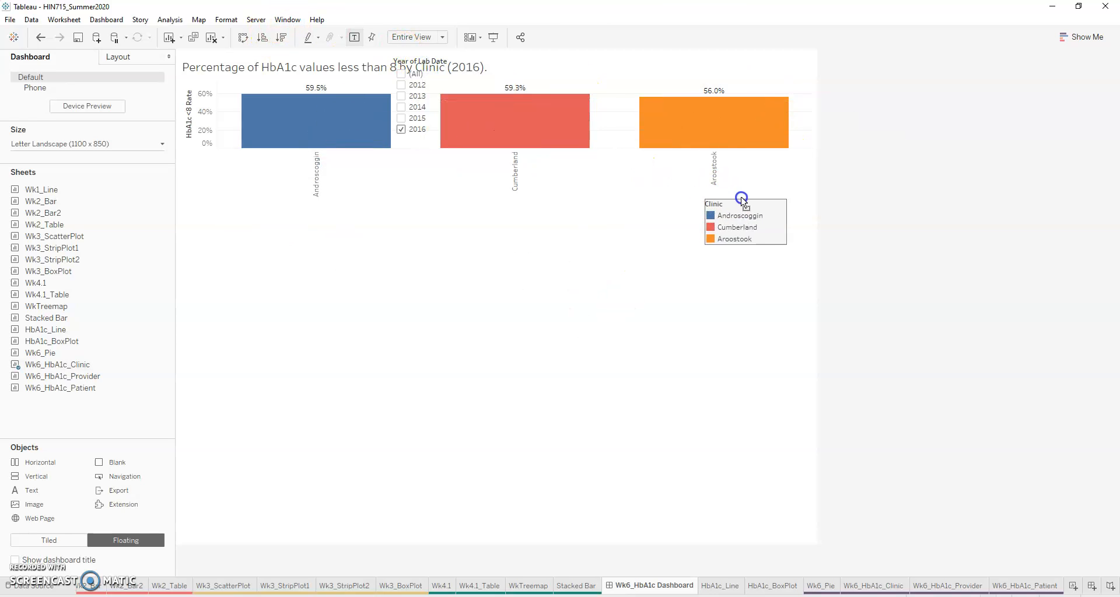
{"action": "left_click", "coordinate": [424, 70]}
{"action": "left_click_drag", "start_coordinate": [434, 60], "coordinate": [635, 199]}
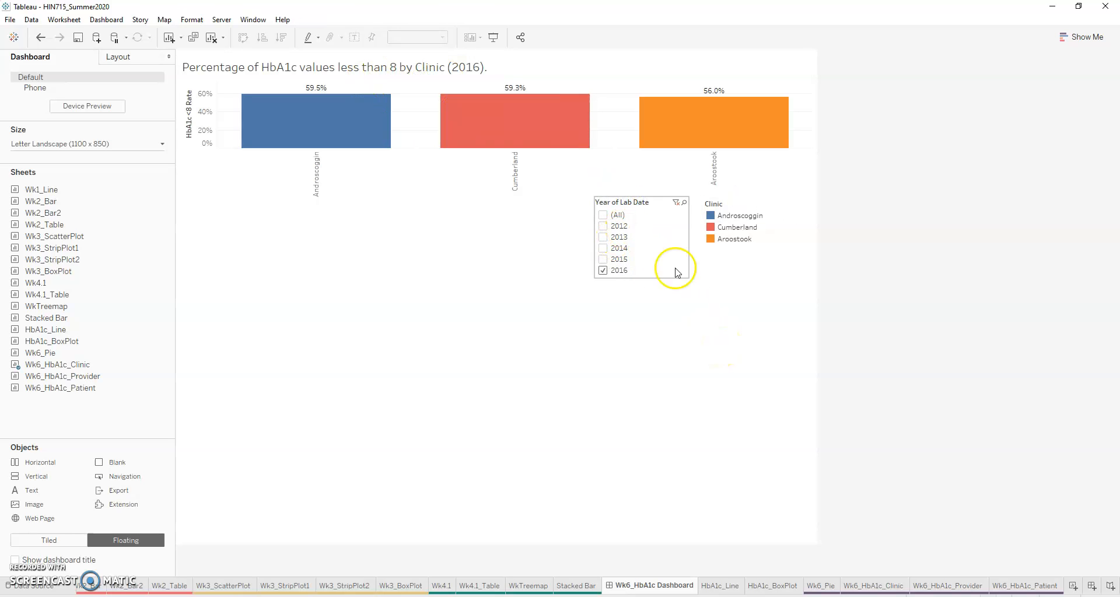
Step: Change the Year of Lab Date filter to Multiple Values (dropdown) and place it level with the clinic chart's title
{"action": "left_click", "coordinate": [645, 216]}
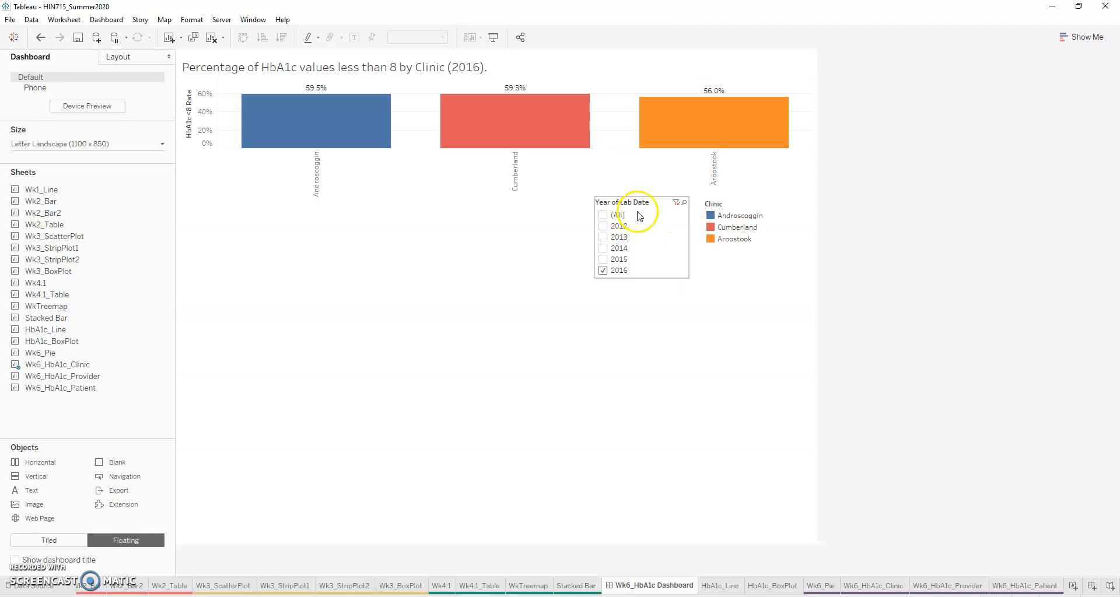
{"action": "left_click", "coordinate": [693, 215]}
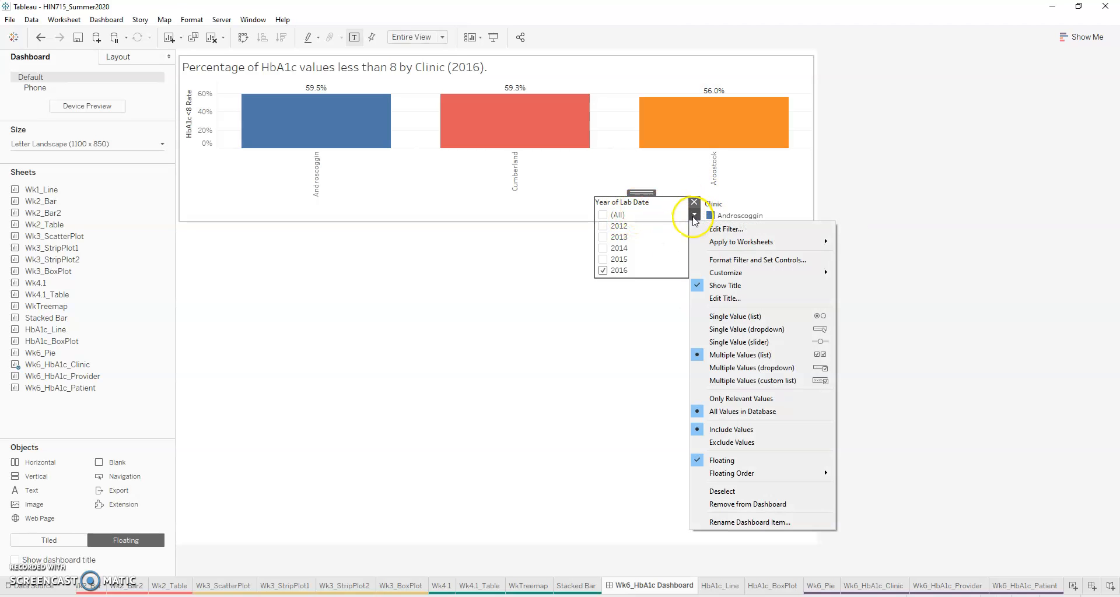
{"action": "left_click", "coordinate": [752, 368]}
{"action": "left_click_drag", "start_coordinate": [643, 193], "coordinate": [656, 53]}
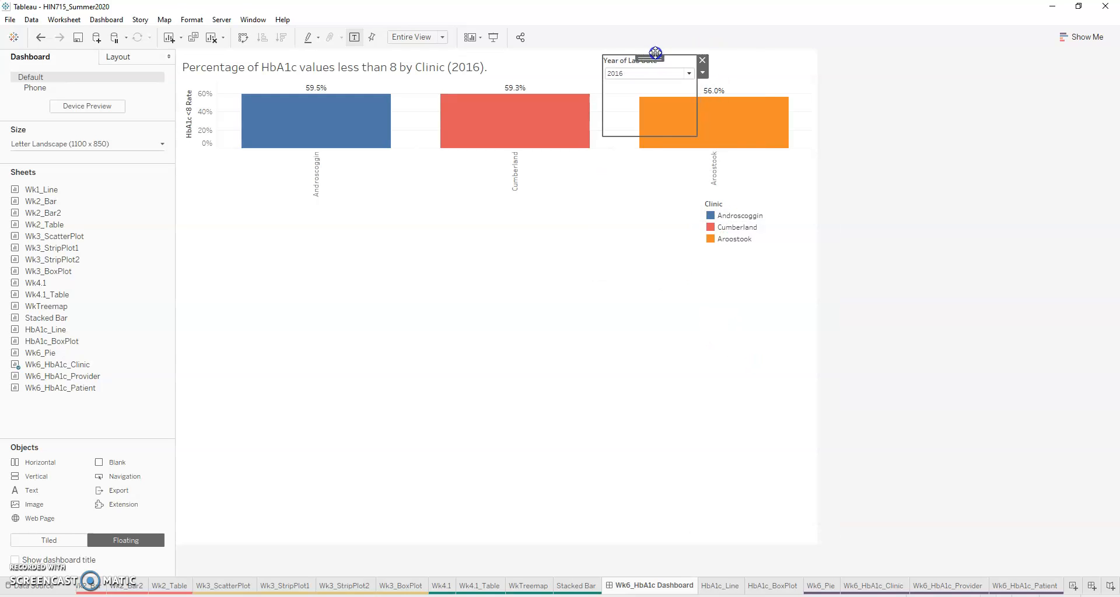
{"action": "left_click", "coordinate": [640, 307]}
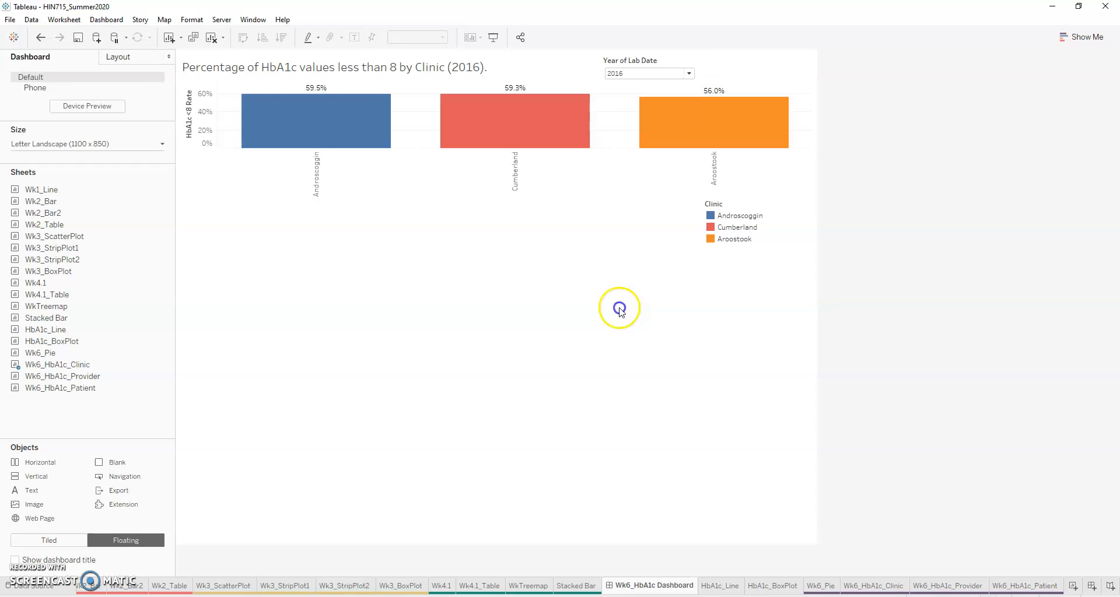
Step: Test the year filter on the clinic chart by adding 2015, showing 2014 alone, and restoring 2016
{"action": "left_click", "coordinate": [689, 74]}
{"action": "left_click", "coordinate": [621, 150]}
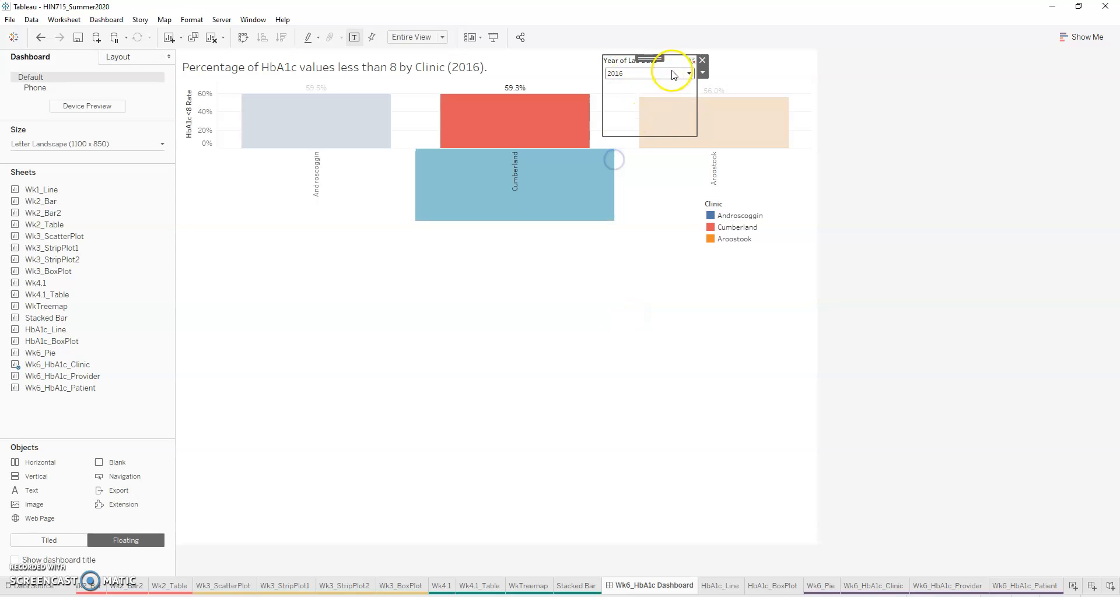
{"action": "left_click", "coordinate": [617, 143]}
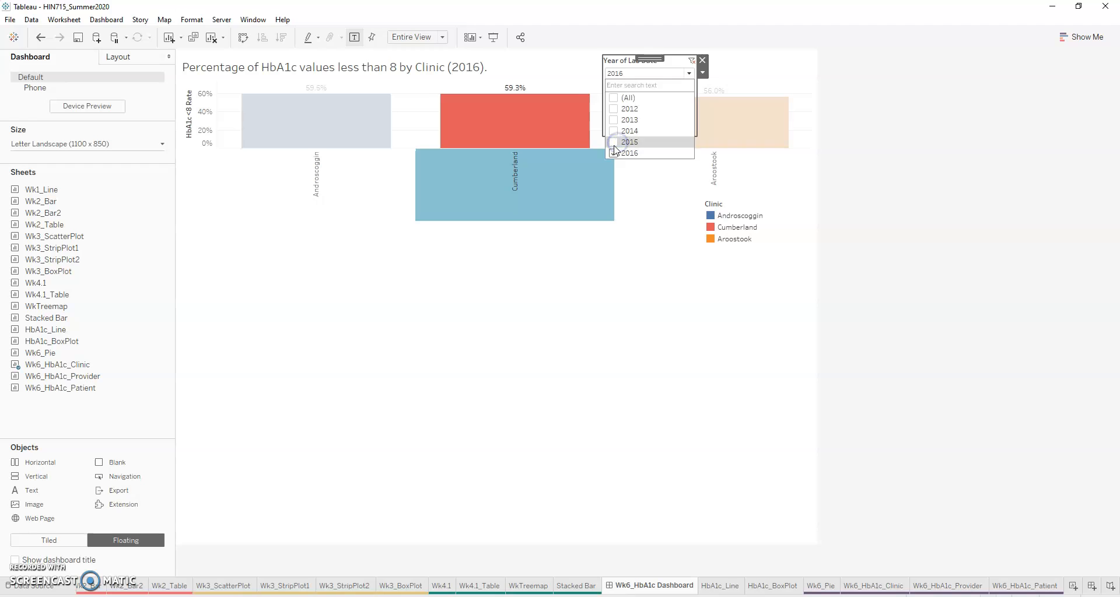
{"action": "left_click", "coordinate": [600, 278]}
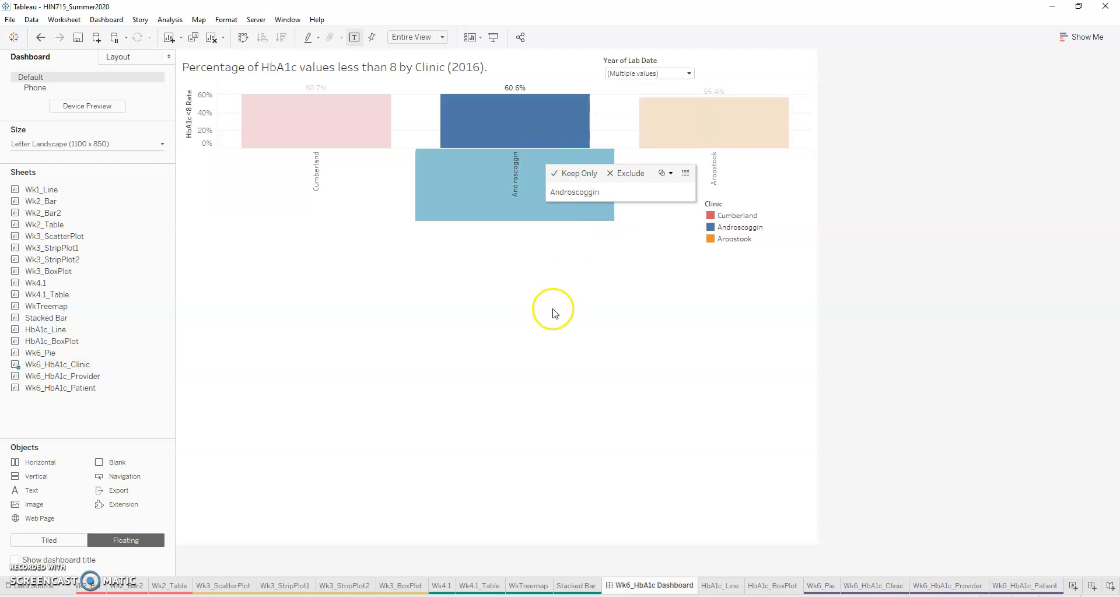
{"action": "left_click", "coordinate": [691, 74]}
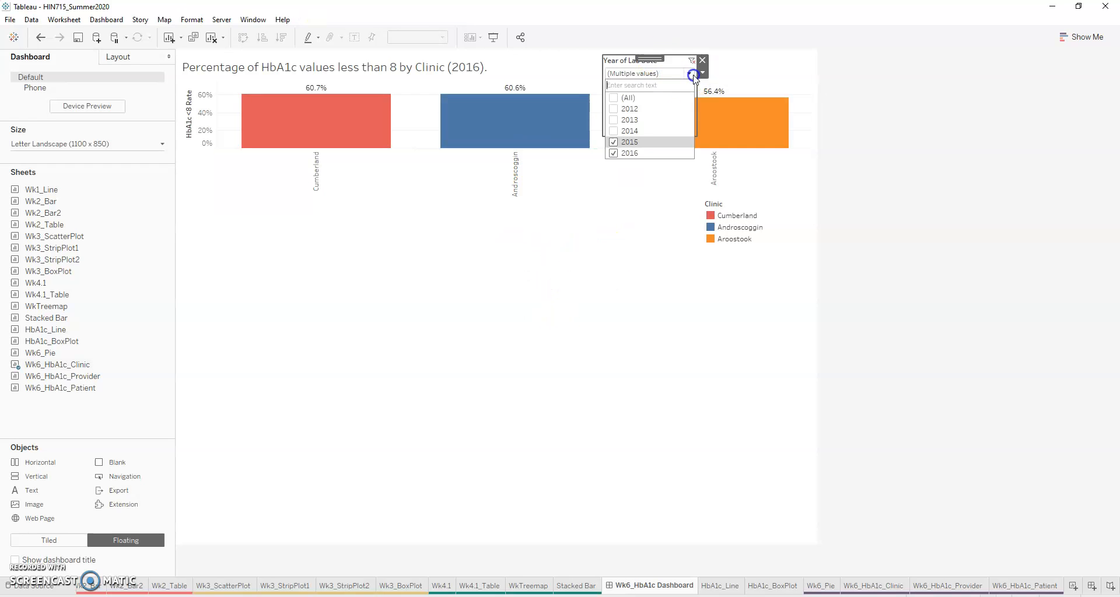
{"action": "left_click", "coordinate": [612, 134]}
{"action": "left_click", "coordinate": [612, 143]}
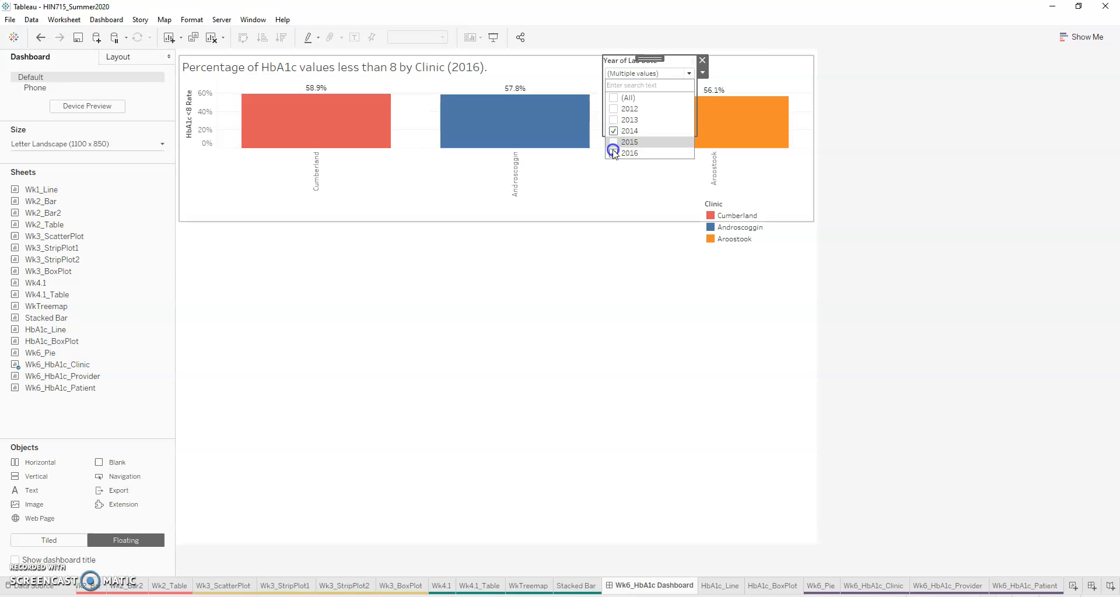
{"action": "left_click", "coordinate": [613, 155]}
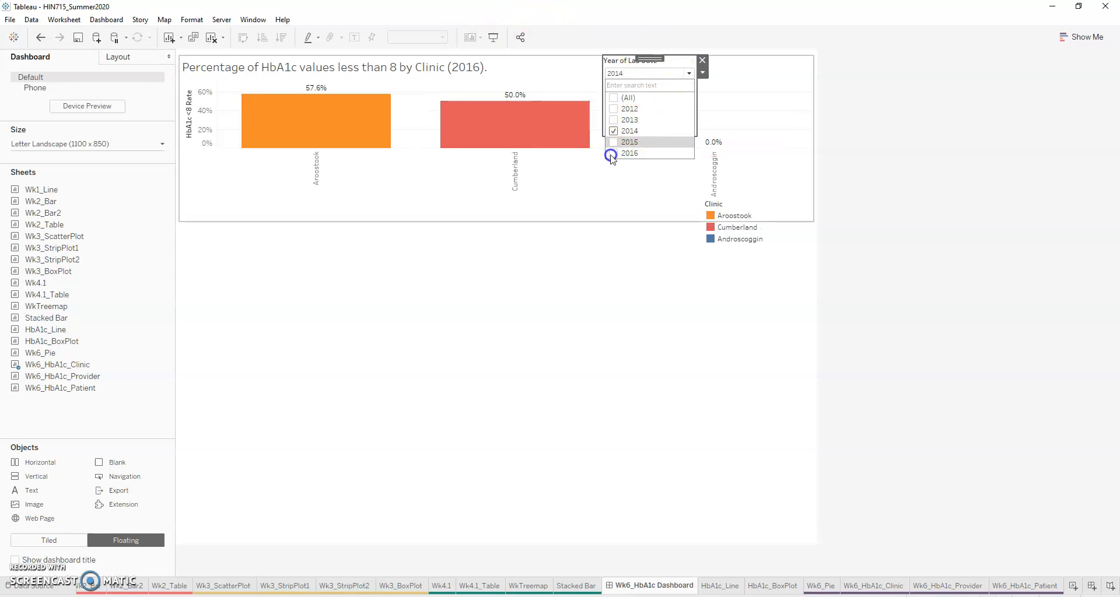
{"action": "left_click", "coordinate": [611, 155]}
{"action": "left_click", "coordinate": [613, 132]}
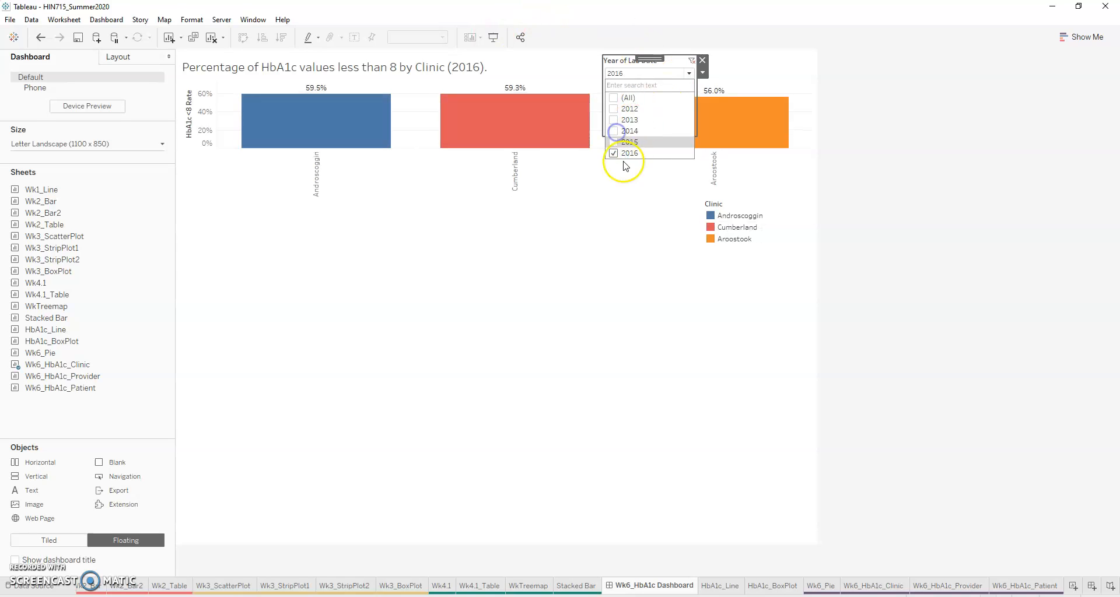
Step: Move the Clinic legend beside the year filter above the Aroostook bar and shift the clinic chart down slightly
{"action": "left_click", "coordinate": [737, 203]}
{"action": "left_click", "coordinate": [741, 199]}
{"action": "left_click_drag", "start_coordinate": [743, 198], "coordinate": [766, 113]}
{"action": "left_click", "coordinate": [718, 200]}
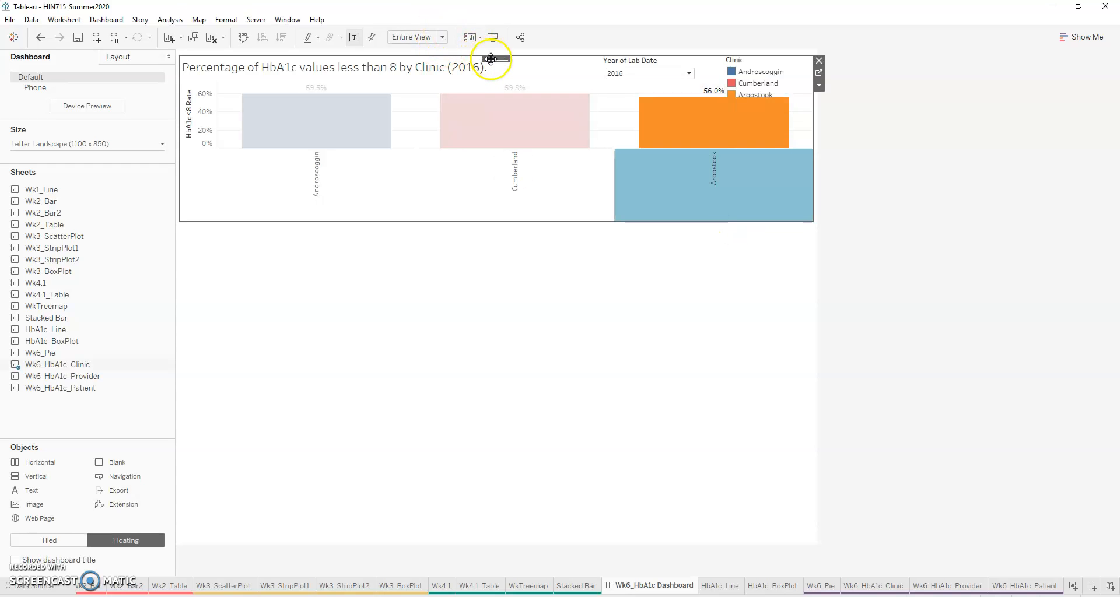
{"action": "left_click_drag", "start_coordinate": [491, 59], "coordinate": [493, 70]}
{"action": "left_click", "coordinate": [649, 352]}
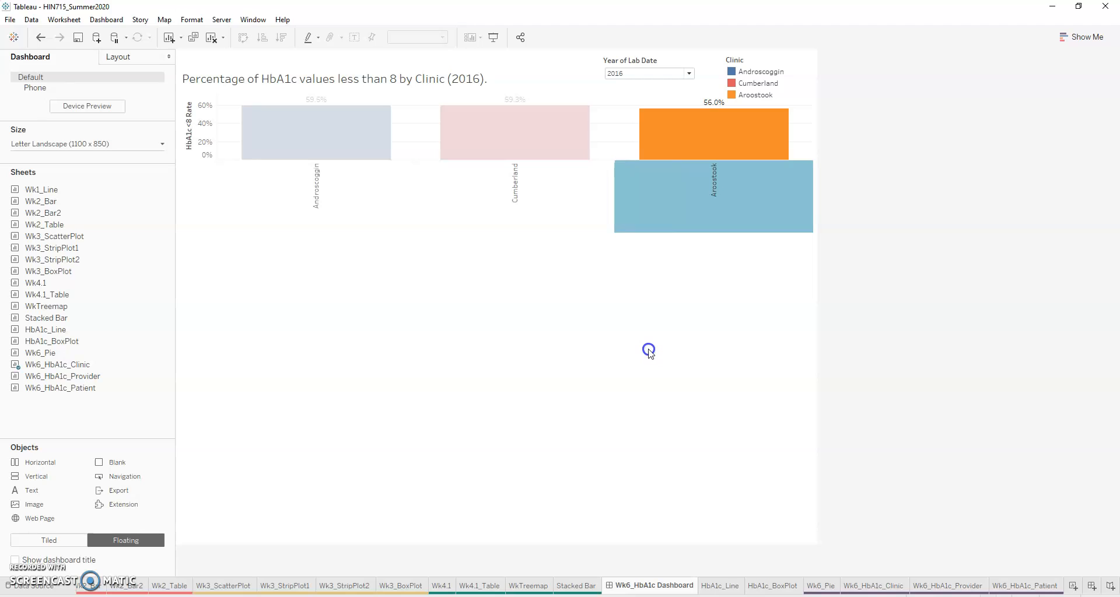
{"action": "left_click", "coordinate": [650, 215]}
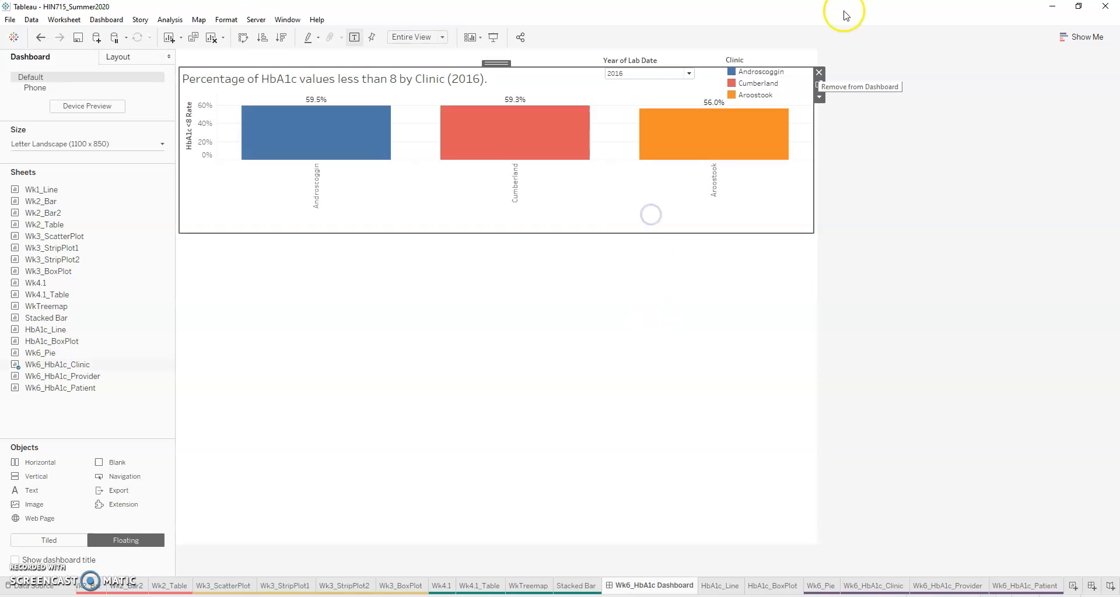
{"action": "left_click", "coordinate": [345, 374]}
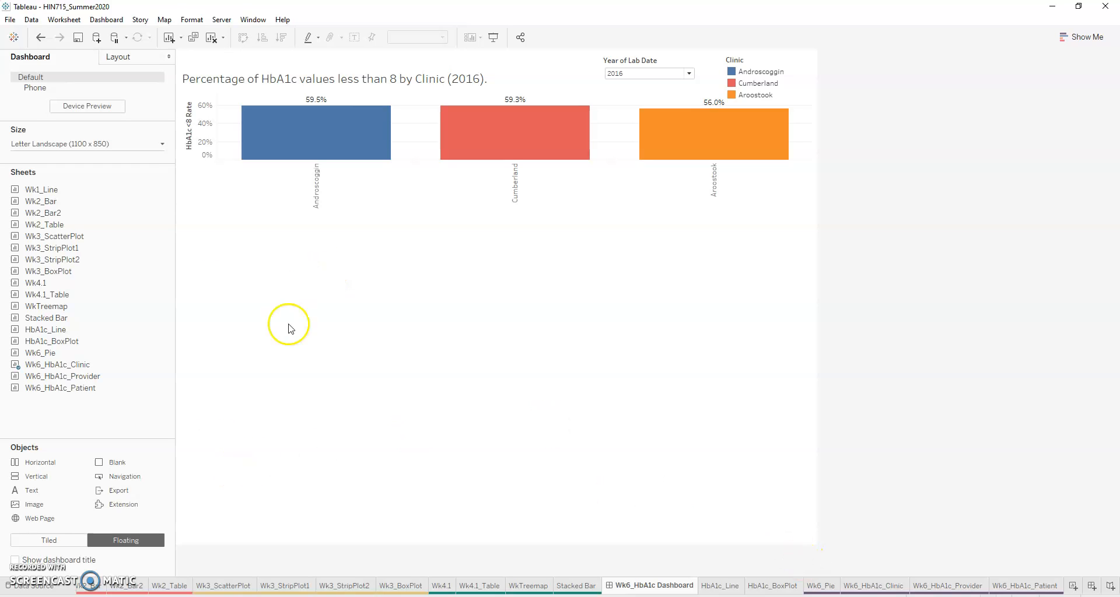
Step: Place HbA1c_Line beneath the clinic chart at full dashboard width and move its Clinic filter below the line chart
{"action": "left_click_drag", "start_coordinate": [58, 330], "coordinate": [184, 216]}
{"action": "left_click_drag", "start_coordinate": [343, 399], "coordinate": [344, 396]}
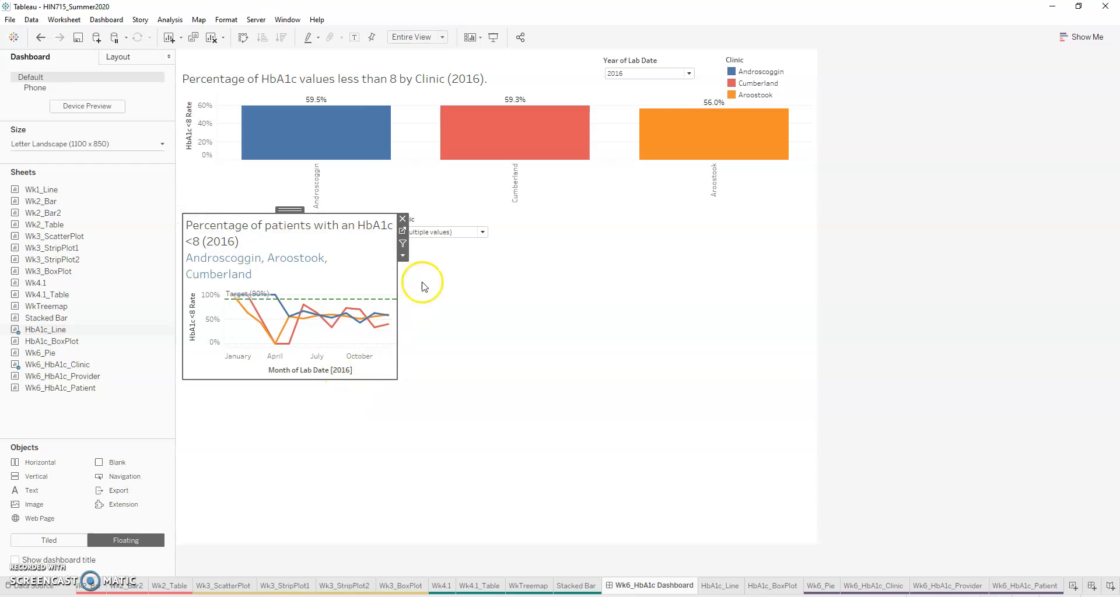
{"action": "left_click_drag", "start_coordinate": [397, 284], "coordinate": [811, 275]}
{"action": "left_click_drag", "start_coordinate": [449, 211], "coordinate": [567, 407]}
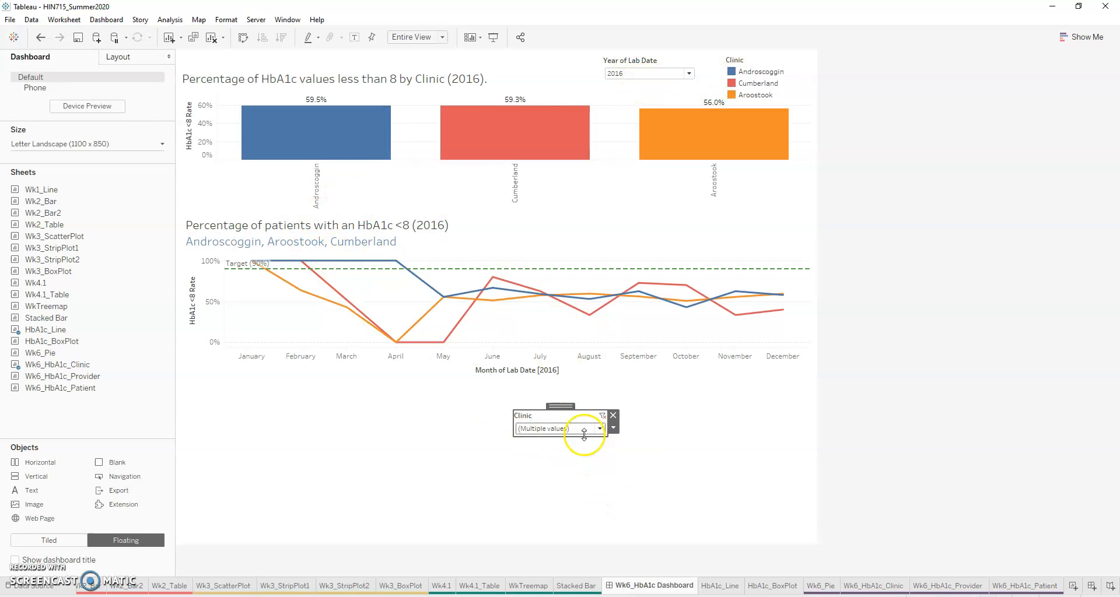
Step: Remove the Clinic color legend and arrange the Clinic and year filters side by side above the clinic bar chart's right end
{"action": "left_click", "coordinate": [796, 88]}
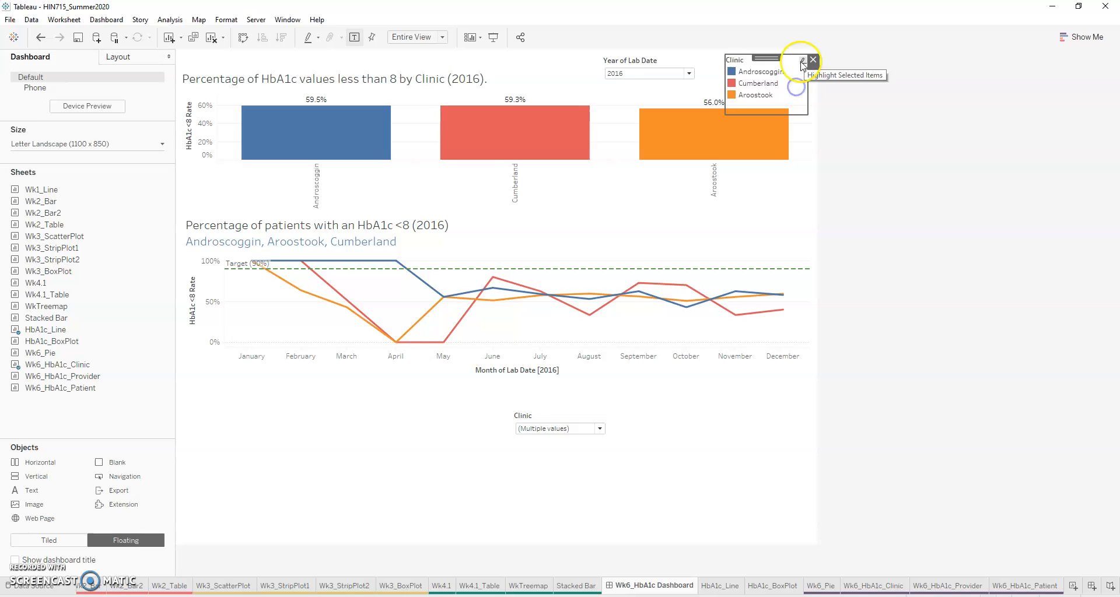
{"action": "left_click", "coordinate": [813, 60]}
{"action": "left_click", "coordinate": [657, 67]}
{"action": "left_click_drag", "start_coordinate": [649, 59], "coordinate": [775, 65]}
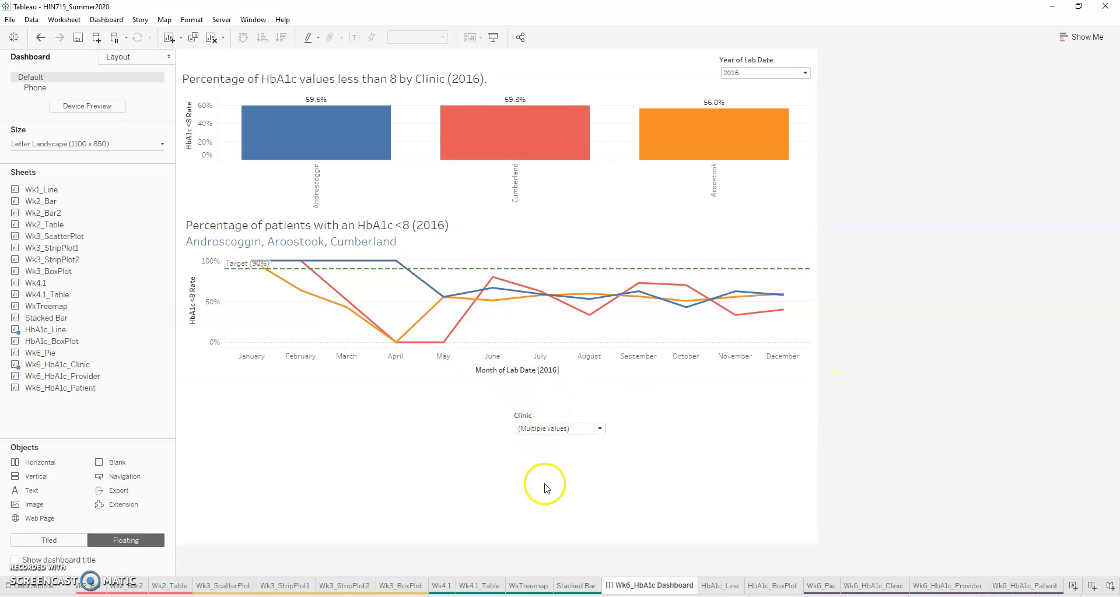
{"action": "left_click", "coordinate": [560, 416]}
{"action": "left_click_drag", "start_coordinate": [560, 412], "coordinate": [668, 55]}
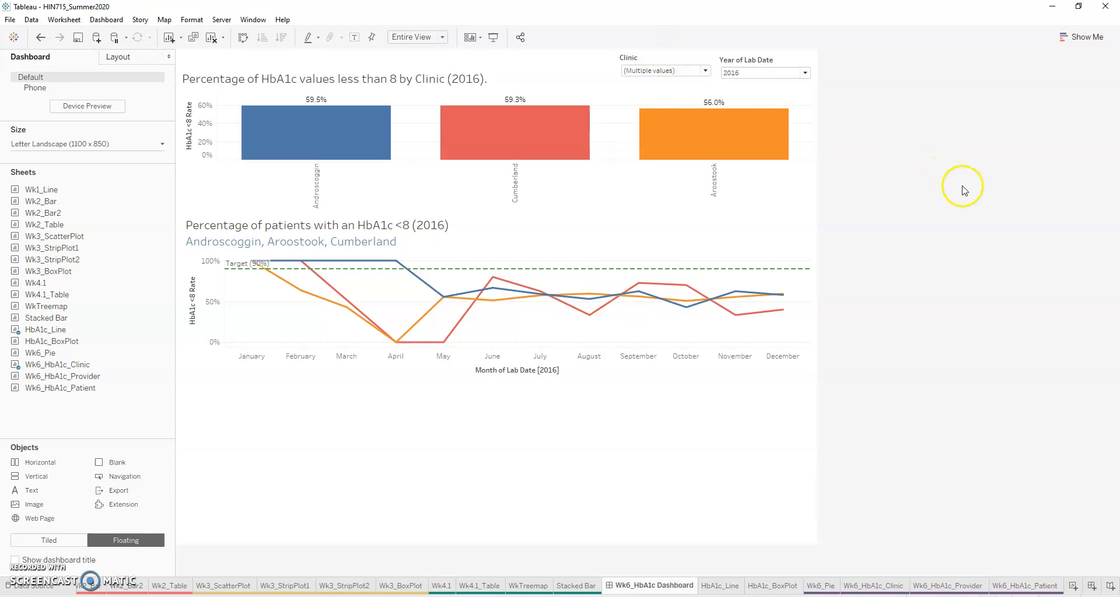
Step: Test the Clinic filter on both charts by deselecting Androscoggin and adding Franklin, Hancock and Kennebec
{"action": "left_click", "coordinate": [704, 70]}
{"action": "left_click", "coordinate": [630, 106]}
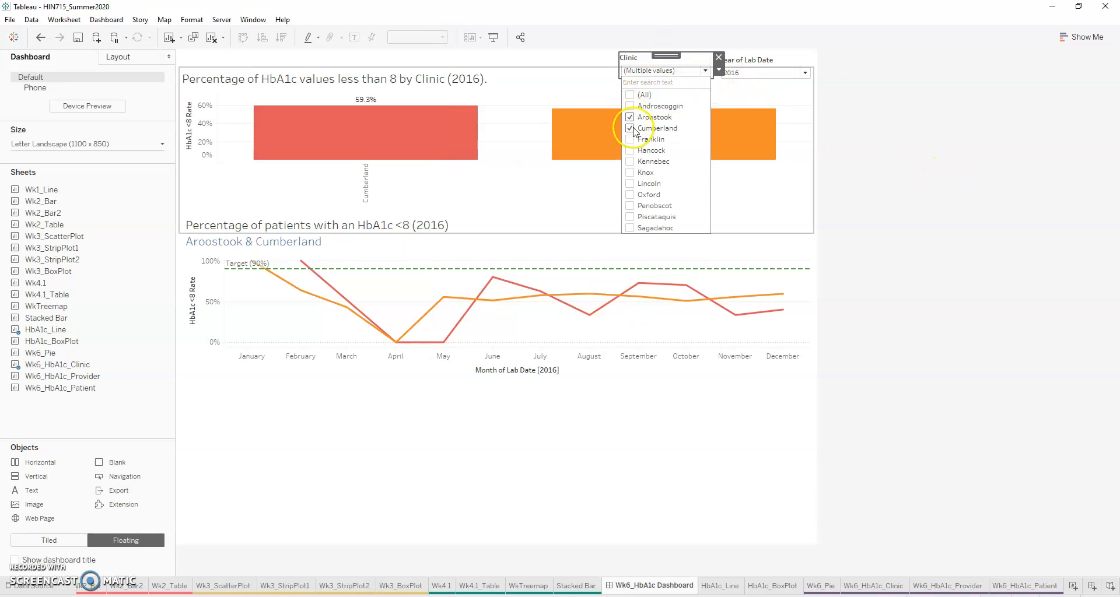
{"action": "left_click", "coordinate": [630, 140]}
{"action": "left_click", "coordinate": [630, 150]}
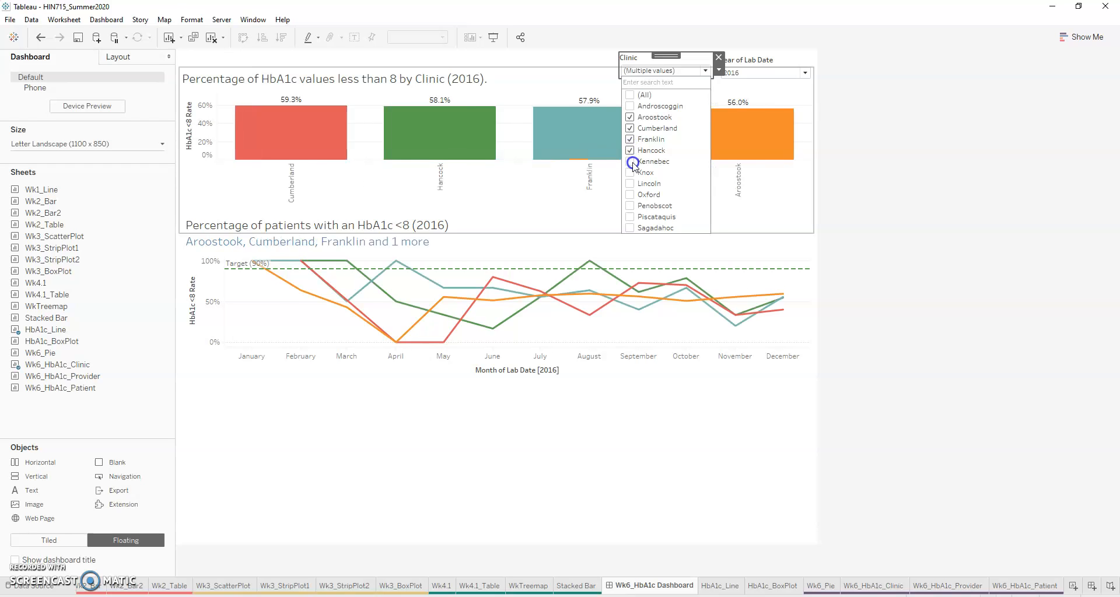
{"action": "left_click", "coordinate": [634, 165]}
{"action": "left_click", "coordinate": [643, 525]}
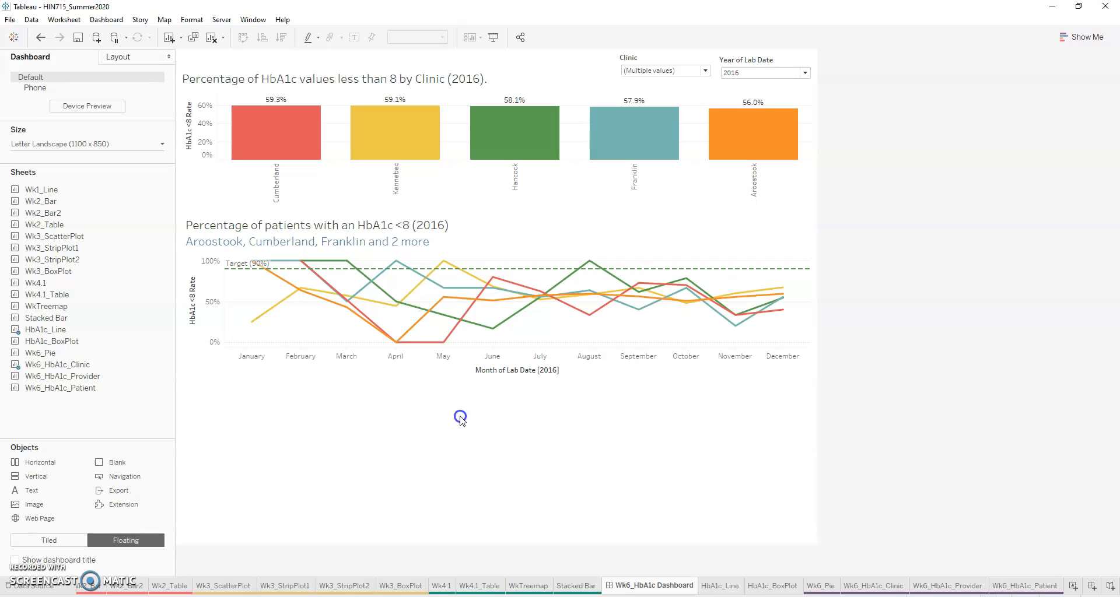
Step: Place HbA1c_BoxPlot beneath the line chart, widen it to over half the dashboard, and enlarge its provider label area
{"action": "mouse_move", "coordinate": [49, 347]}
{"action": "left_click_drag", "start_coordinate": [48, 346], "coordinate": [192, 370]}
{"action": "left_click_drag", "start_coordinate": [418, 429], "coordinate": [566, 430]}
{"action": "left_click_drag", "start_coordinate": [376, 367], "coordinate": [367, 373]}
{"action": "left_click", "coordinate": [719, 490]}
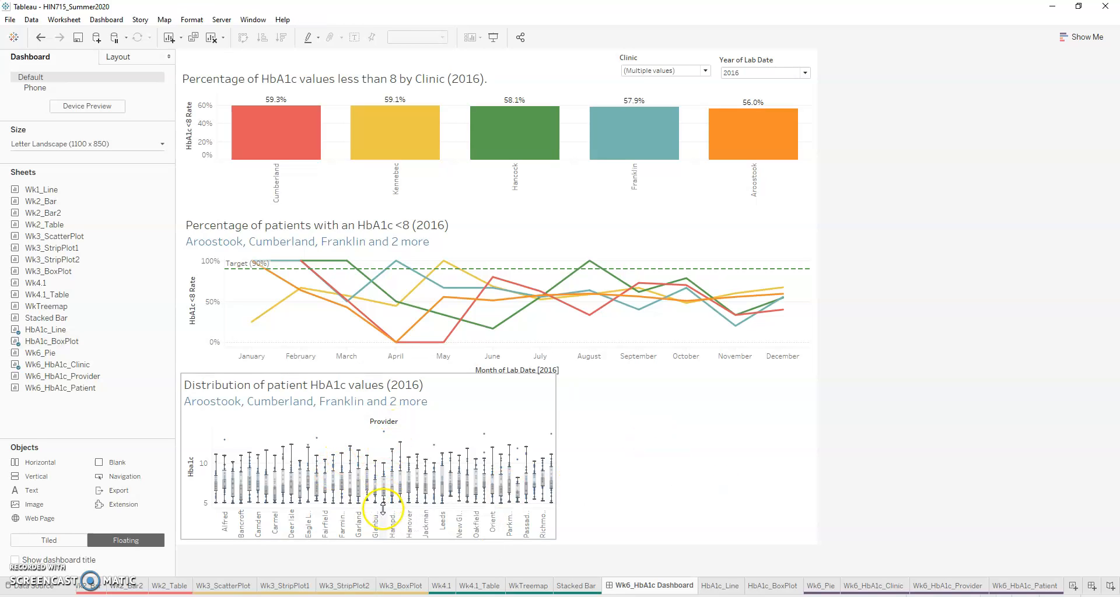
{"action": "left_click", "coordinate": [381, 488]}
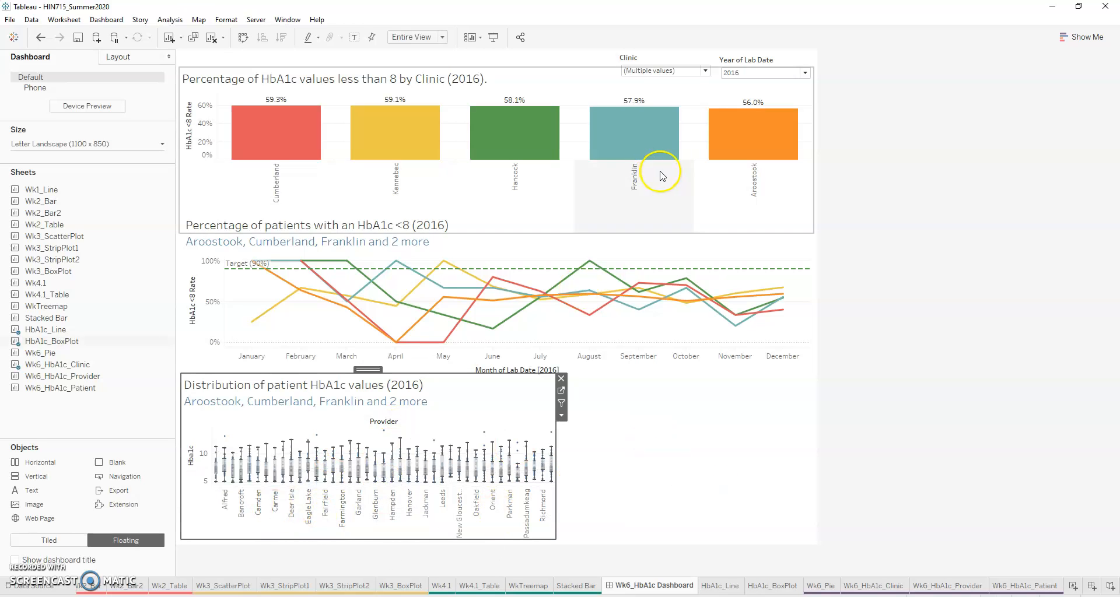
Step: Limit the shared Clinic filter to Androscoggin, Aroostook and Cumberland
{"action": "left_click", "coordinate": [691, 71]}
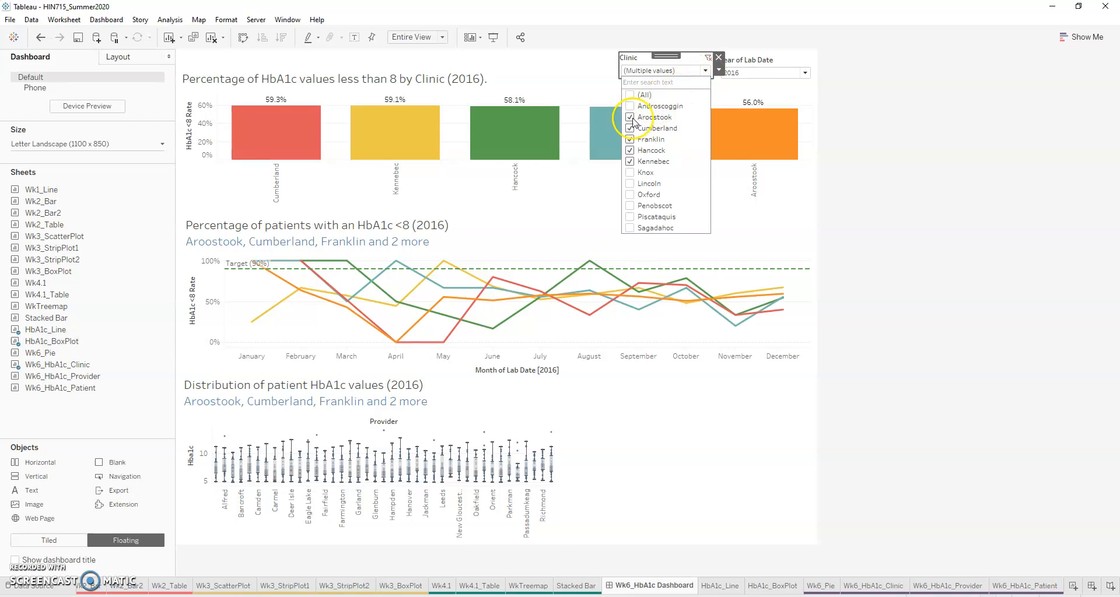
{"action": "left_click", "coordinate": [631, 118]}
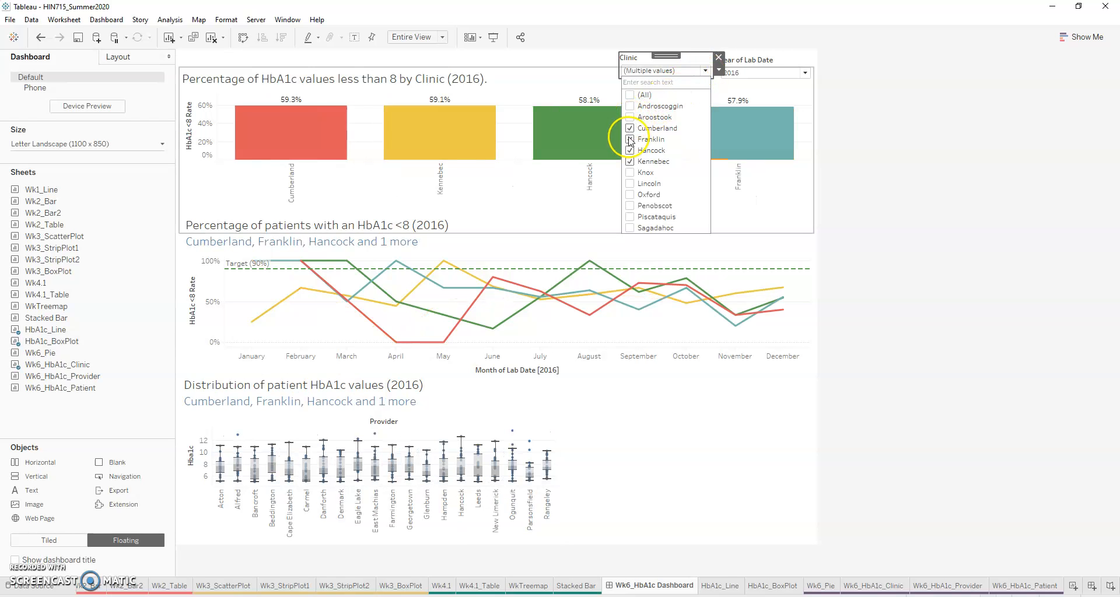
{"action": "left_click", "coordinate": [632, 95]}
{"action": "left_click", "coordinate": [631, 95]}
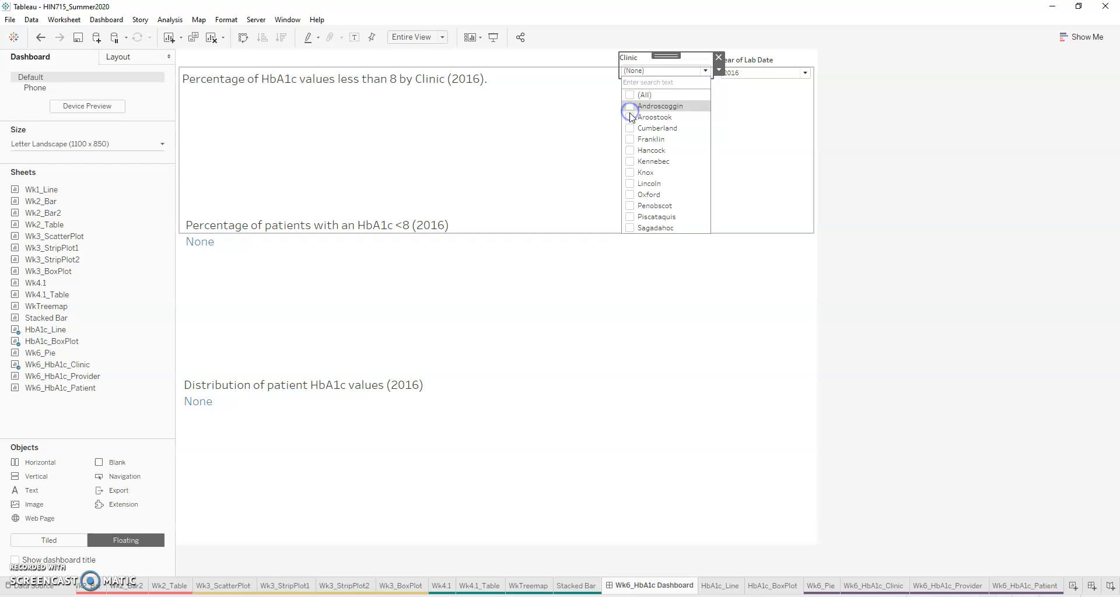
{"action": "left_click", "coordinate": [631, 106]}
{"action": "left_click", "coordinate": [632, 117]}
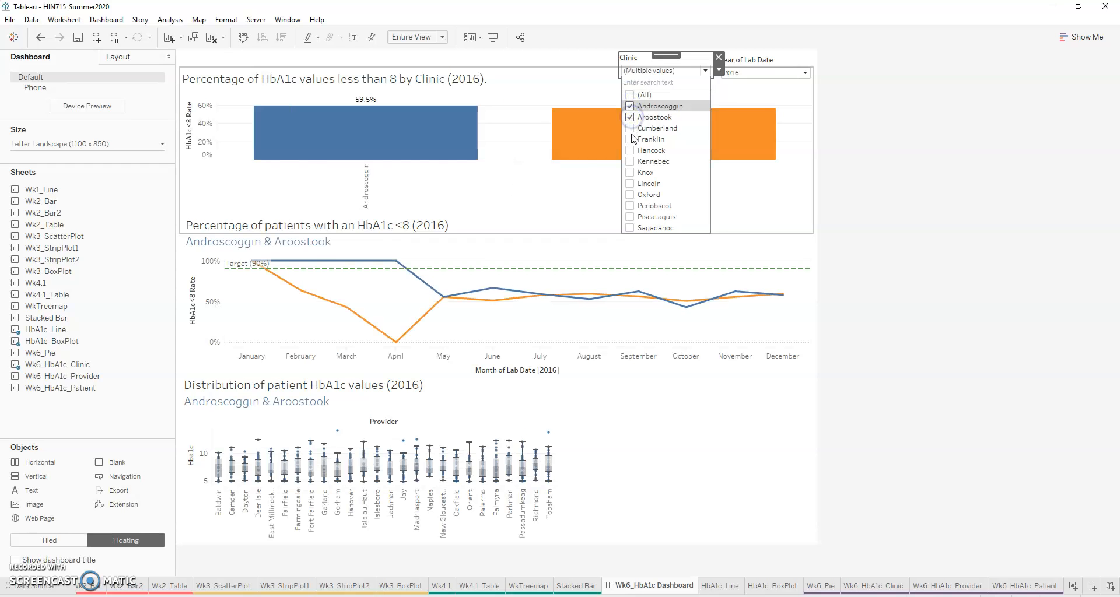
{"action": "left_click", "coordinate": [631, 127]}
{"action": "left_click", "coordinate": [607, 467]}
Step: Place Wk6_Pie beside the box plot beneath the line chart and move its HbA1c flag legend between the two charts
{"action": "left_click", "coordinate": [199, 383]}
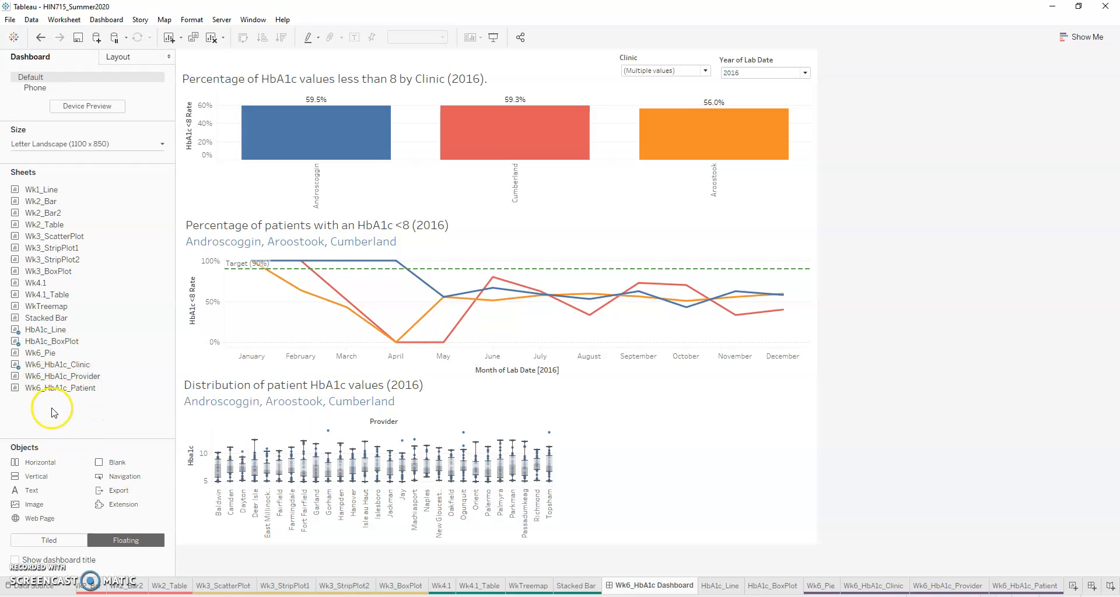
{"action": "left_click_drag", "start_coordinate": [41, 353], "coordinate": [587, 380]}
{"action": "left_click", "coordinate": [523, 401]}
{"action": "left_click", "coordinate": [677, 386]}
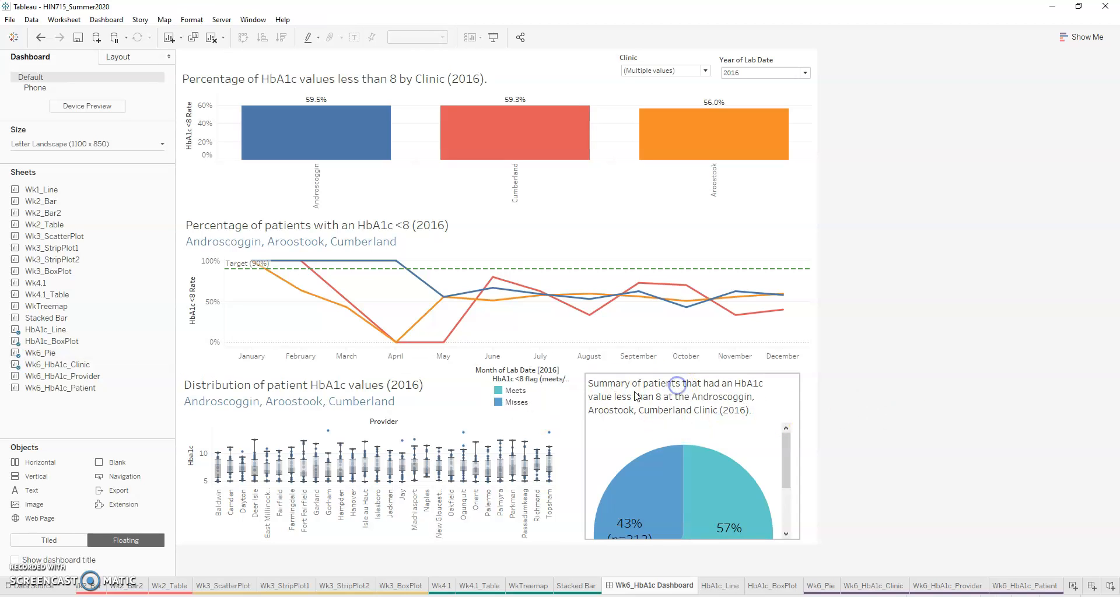
{"action": "left_click", "coordinate": [555, 389]}
{"action": "left_click_drag", "start_coordinate": [536, 381], "coordinate": [511, 386]}
{"action": "left_click", "coordinate": [528, 371]}
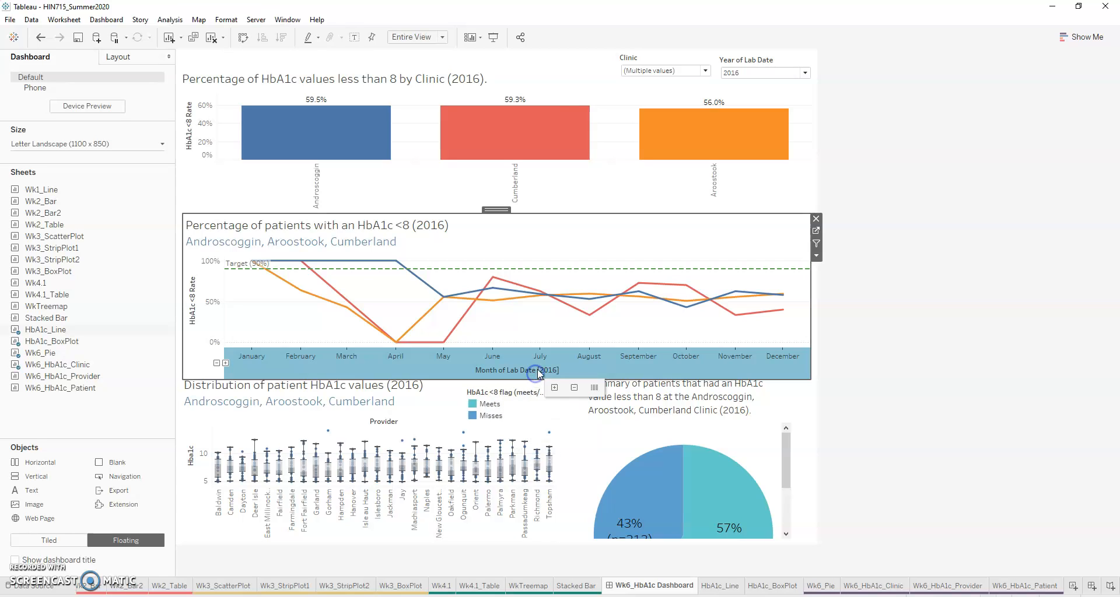
Step: Raise Wk6_Pie over the line chart and extend its frame downward until the whole pie fits without scrolling
{"action": "left_click", "coordinate": [667, 407]}
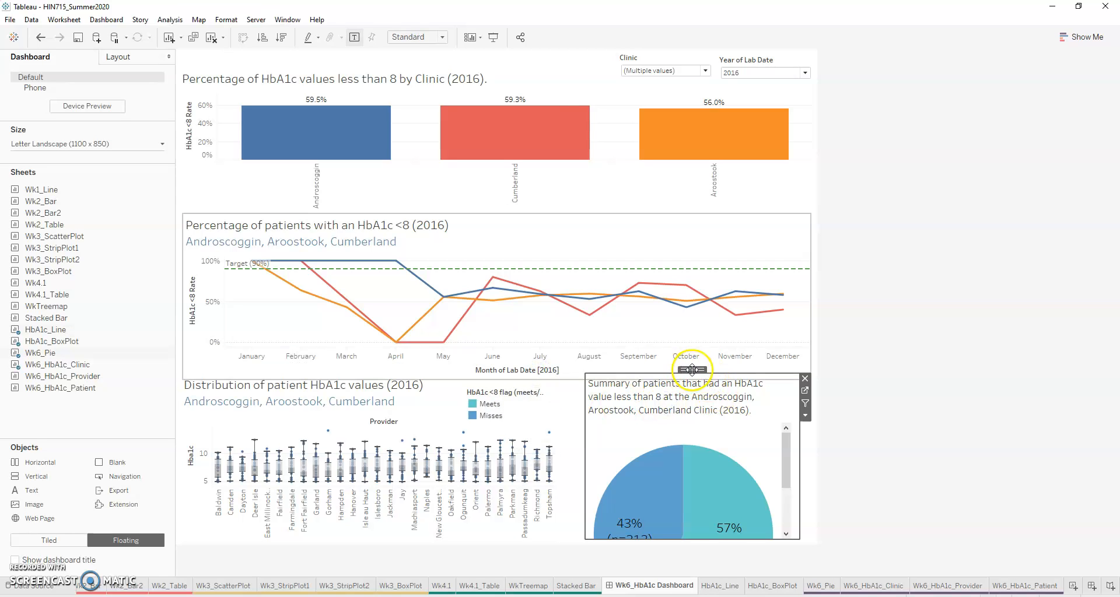
{"action": "left_click_drag", "start_coordinate": [692, 370], "coordinate": [676, 296]}
{"action": "mouse_move", "coordinate": [738, 466]}
{"action": "left_click_drag", "start_coordinate": [759, 466], "coordinate": [762, 569]}
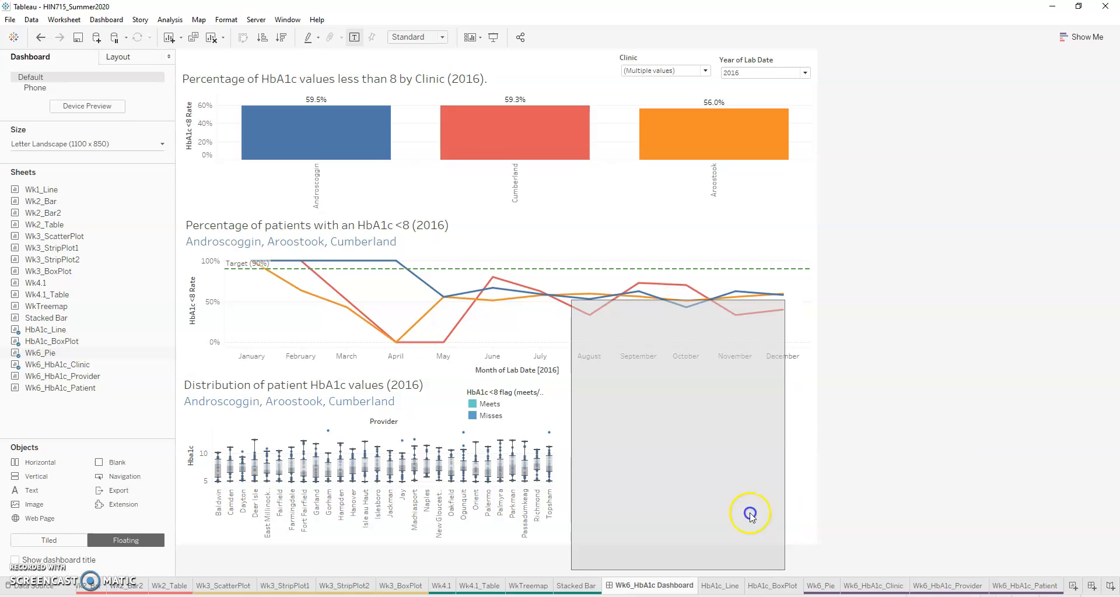
{"action": "left_click_drag", "start_coordinate": [673, 304], "coordinate": [693, 275]}
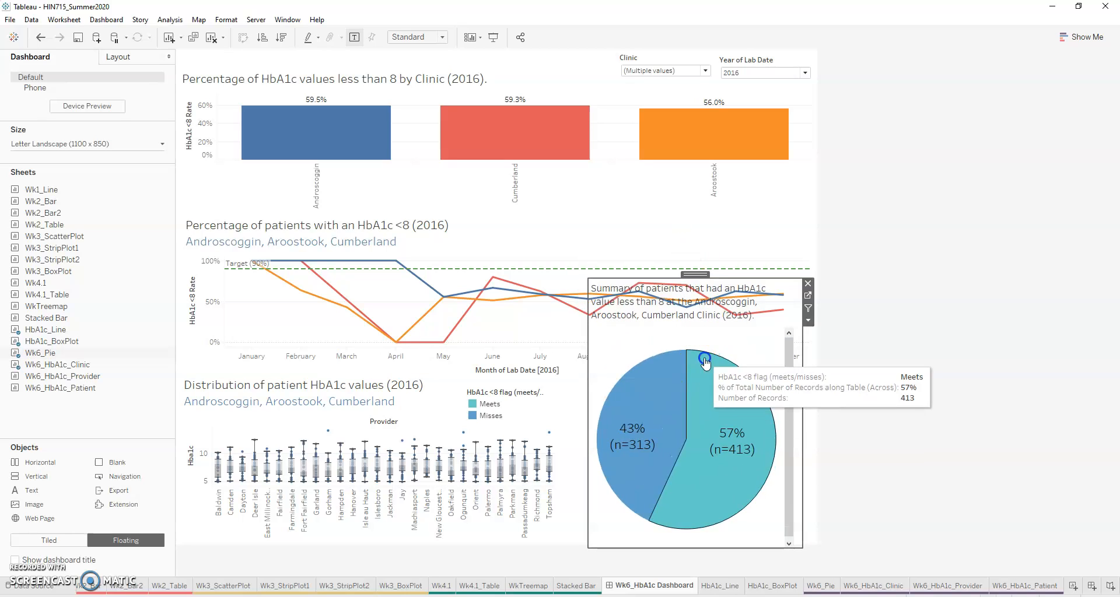
{"action": "left_click_drag", "start_coordinate": [759, 548], "coordinate": [761, 557]}
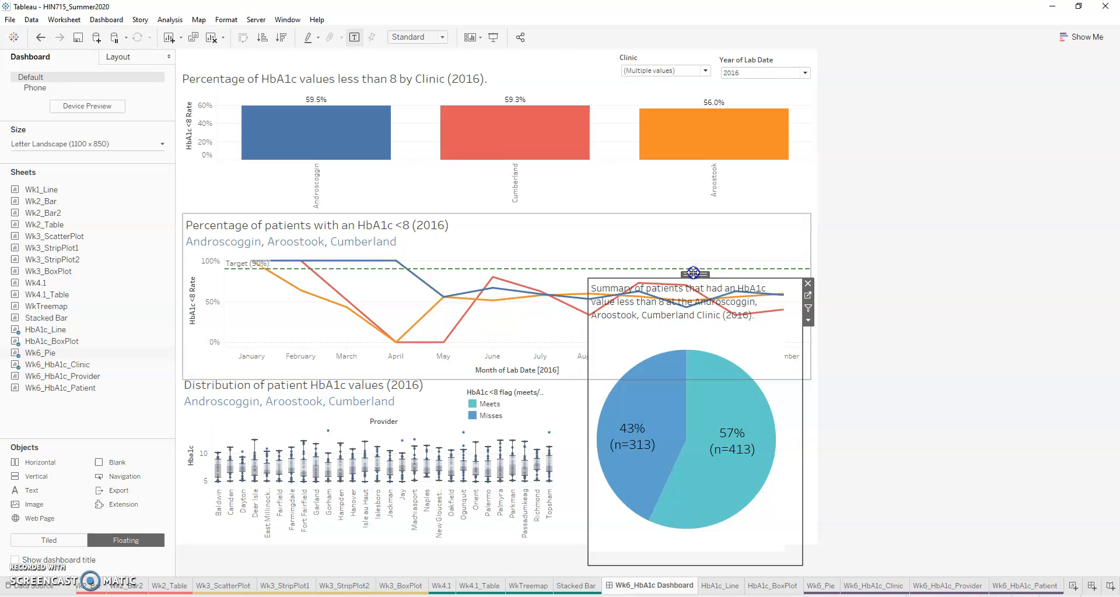
{"action": "left_click_drag", "start_coordinate": [693, 272], "coordinate": [696, 276]}
{"action": "left_click", "coordinate": [736, 559]}
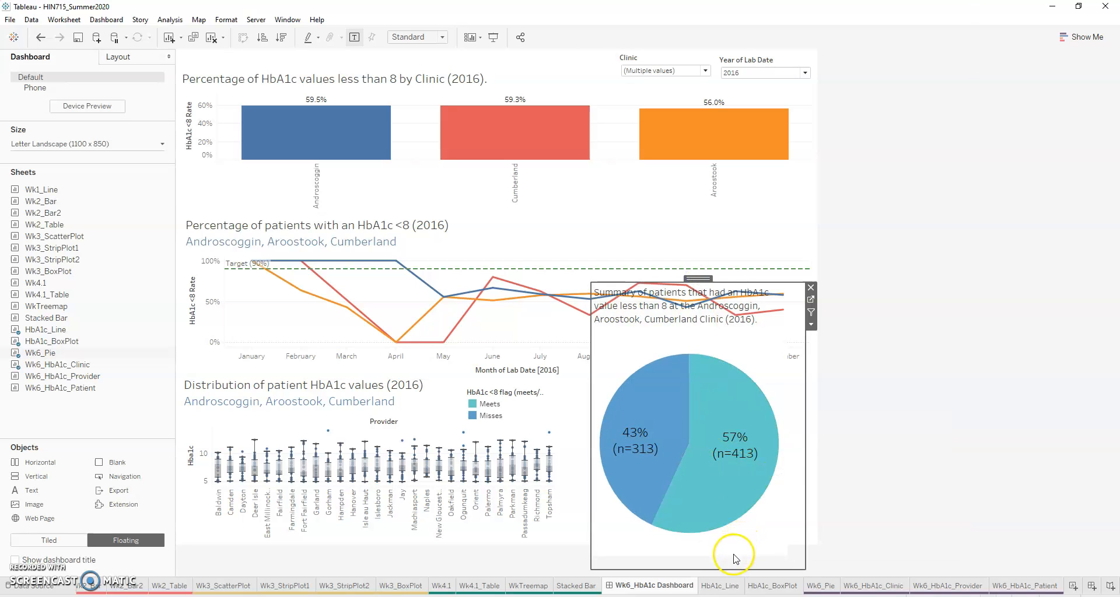
Step: Shrink the pie inside its frame and return Wk6_Pie beneath the line chart within the dashboard area
{"action": "left_click_drag", "start_coordinate": [734, 553], "coordinate": [725, 475]}
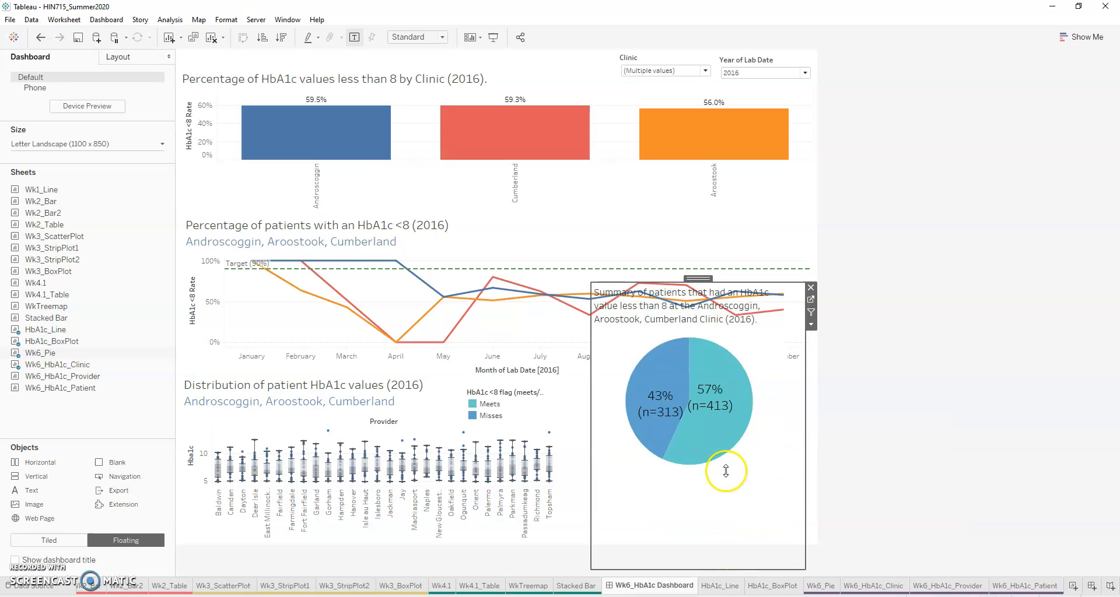
{"action": "left_click_drag", "start_coordinate": [692, 280], "coordinate": [696, 367]}
{"action": "left_click", "coordinate": [733, 555]}
{"action": "left_click_drag", "start_coordinate": [733, 554], "coordinate": [745, 528]}
Step: Shift the Misses slice's 43% (n=313) label toward the slice's outer edge and clear the slice selection
{"action": "left_click", "coordinate": [726, 495]}
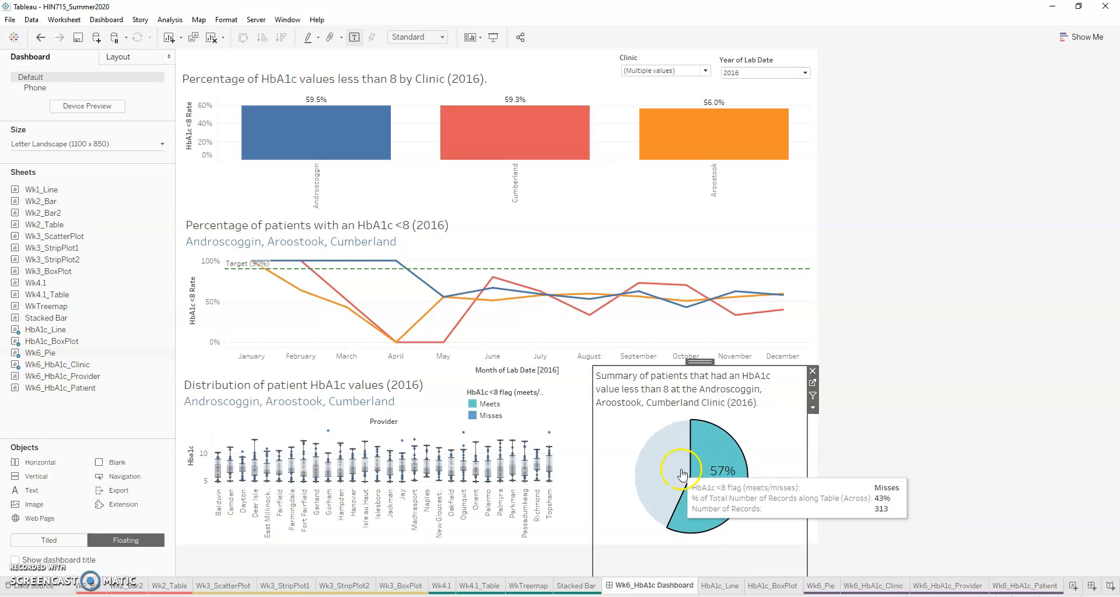
{"action": "left_click", "coordinate": [656, 473]}
{"action": "left_click_drag", "start_coordinate": [655, 470], "coordinate": [656, 464]}
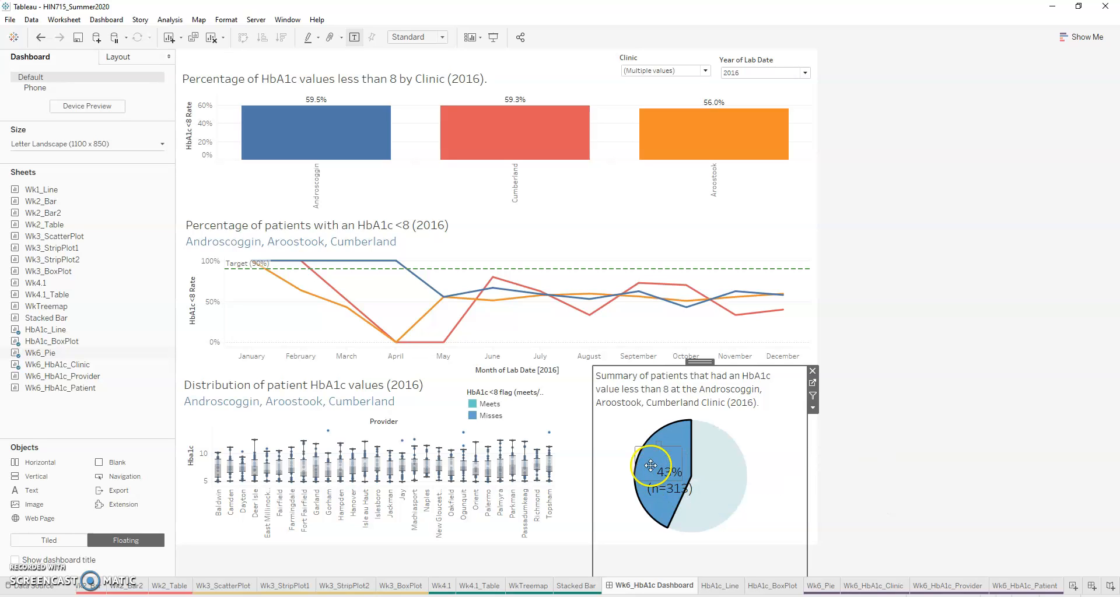
{"action": "left_click", "coordinate": [917, 470]}
{"action": "left_click", "coordinate": [754, 434]}
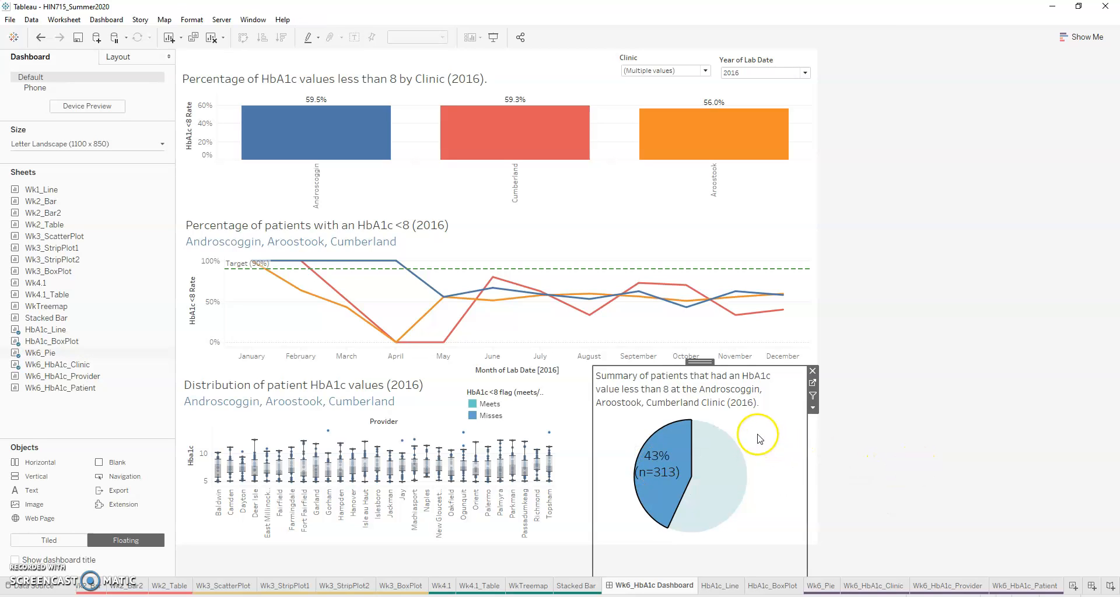
{"action": "left_click", "coordinate": [660, 426]}
{"action": "left_click", "coordinate": [840, 416]}
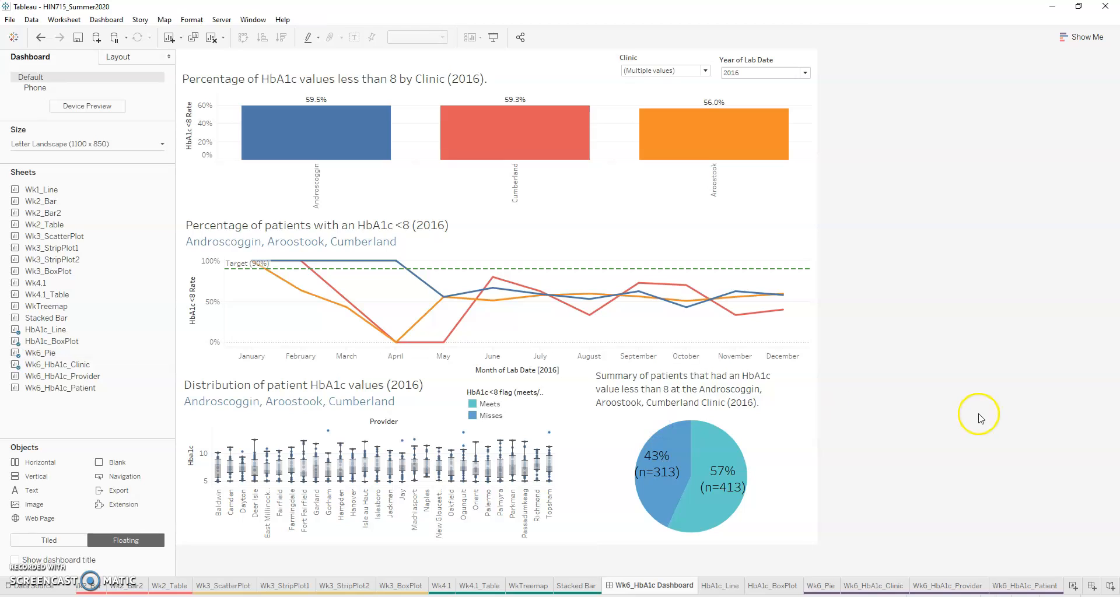
Step: Move the HbA1c flag legend to the pie's lower-right edge, widen it to fit its full title, and nudge the pie chart left
{"action": "left_click", "coordinate": [523, 405]}
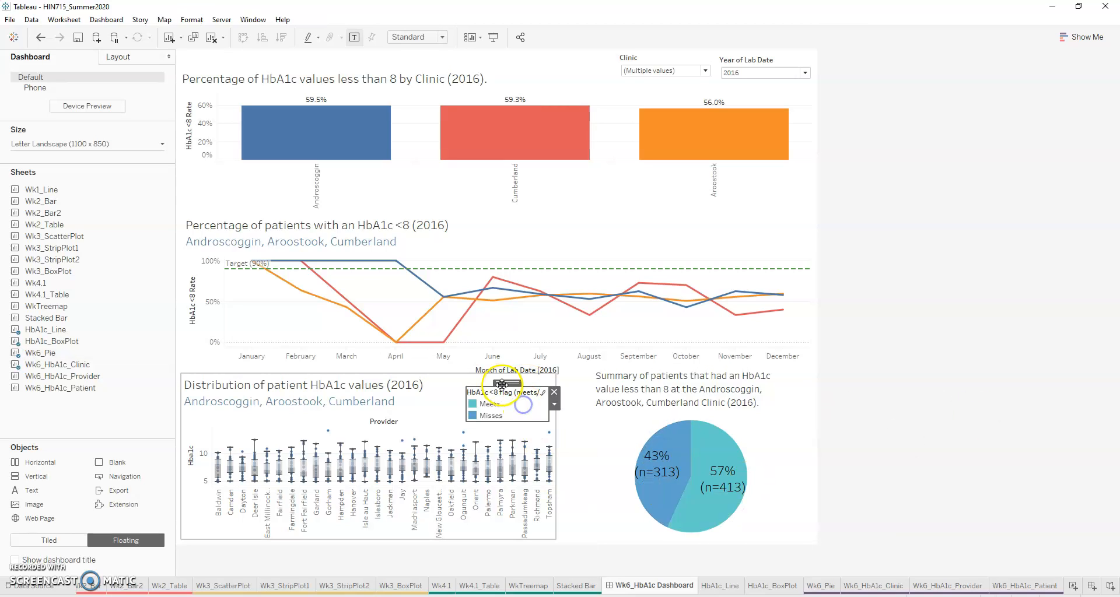
{"action": "left_click_drag", "start_coordinate": [503, 386], "coordinate": [786, 503]}
{"action": "left_click", "coordinate": [766, 470]}
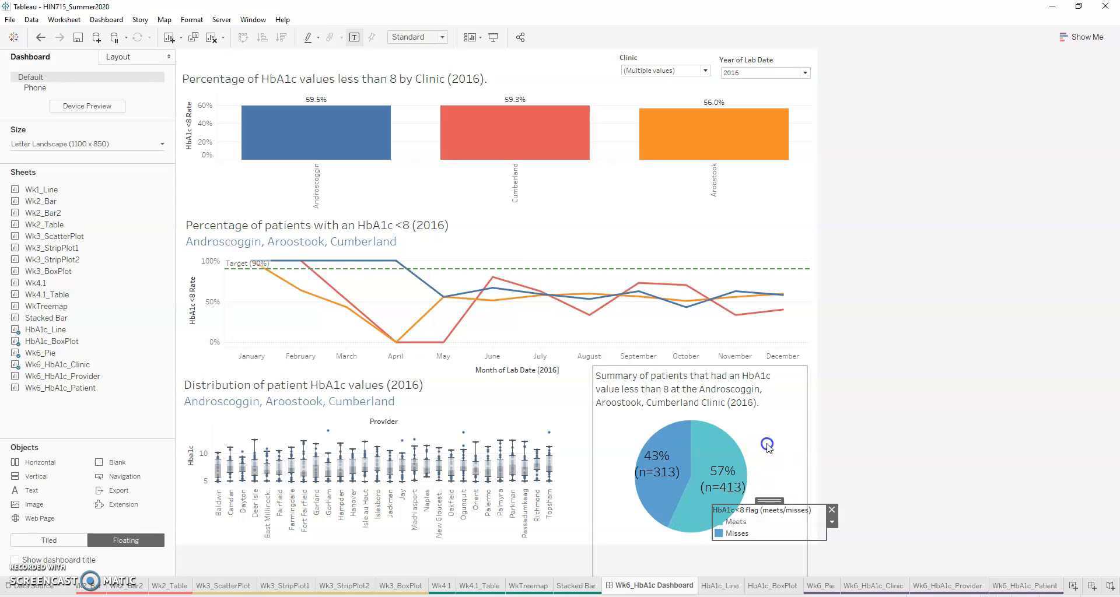
{"action": "left_click_drag", "start_coordinate": [701, 363], "coordinate": [691, 363]}
{"action": "left_click", "coordinate": [818, 518]}
{"action": "mouse_move", "coordinate": [771, 501]}
{"action": "left_mouse_down"}
{"action": "mouse_move", "coordinate": [786, 499]}
{"action": "mouse_move", "coordinate": [770, 502]}
{"action": "left_mouse_up"}
{"action": "left_click", "coordinate": [817, 520]}
{"action": "left_click", "coordinate": [888, 505]}
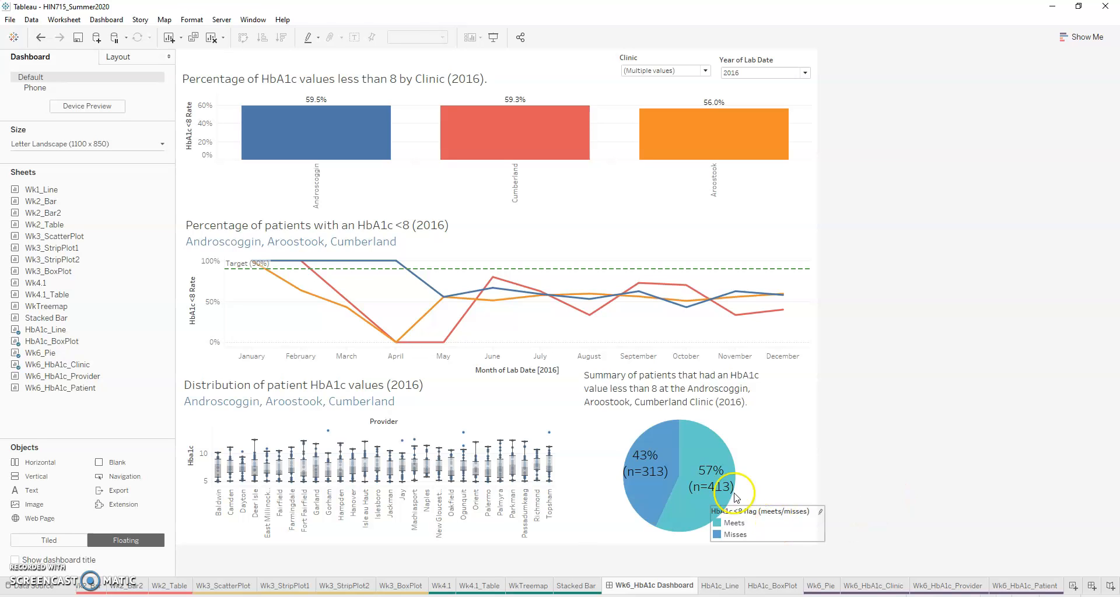
Step: Move Wk6_Pie farther toward the box plot to clear space for the legend
{"action": "left_click", "coordinate": [751, 458]}
{"action": "left_click_drag", "start_coordinate": [700, 370], "coordinate": [674, 364]}
{"action": "left_click", "coordinate": [784, 535]}
{"action": "left_click", "coordinate": [920, 497]}
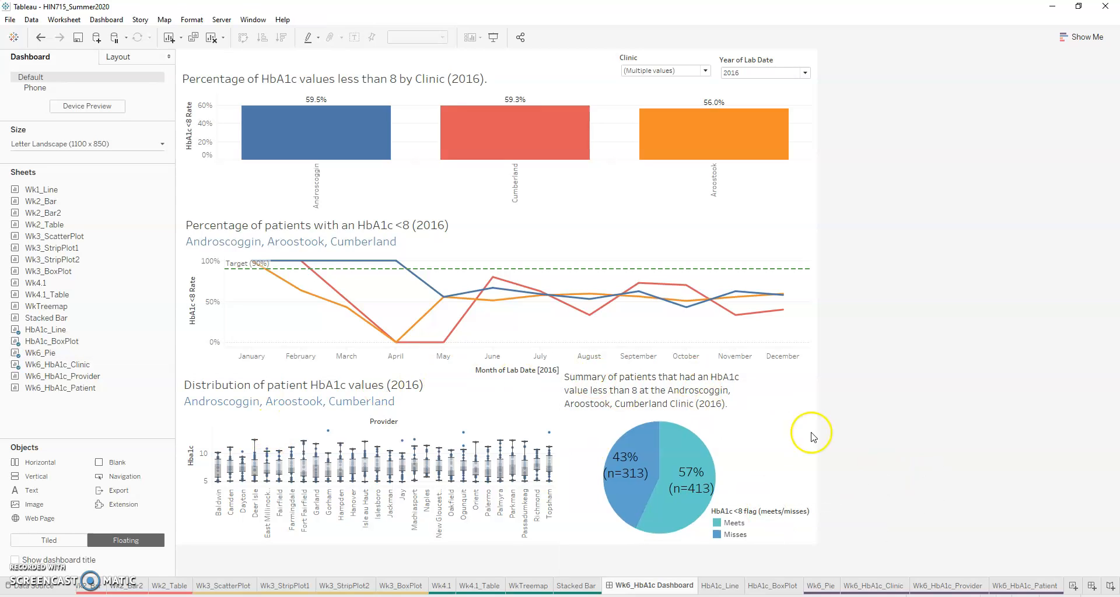
Step: Shift Wk6_Pie toward the dashboard's right edge and place the HbA1c flag legend at the pie's lower-left side
{"action": "left_click", "coordinate": [726, 389]}
{"action": "left_click_drag", "start_coordinate": [678, 362], "coordinate": [724, 364]}
{"action": "left_click", "coordinate": [775, 512]}
{"action": "left_click_drag", "start_coordinate": [771, 505], "coordinate": [641, 502]}
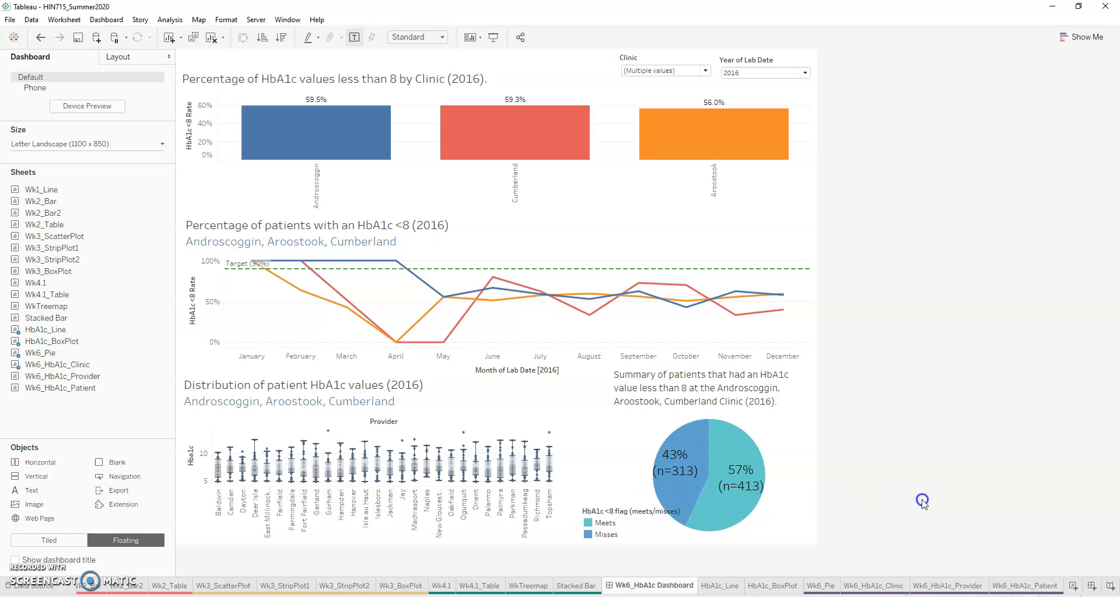
{"action": "left_click", "coordinate": [925, 502]}
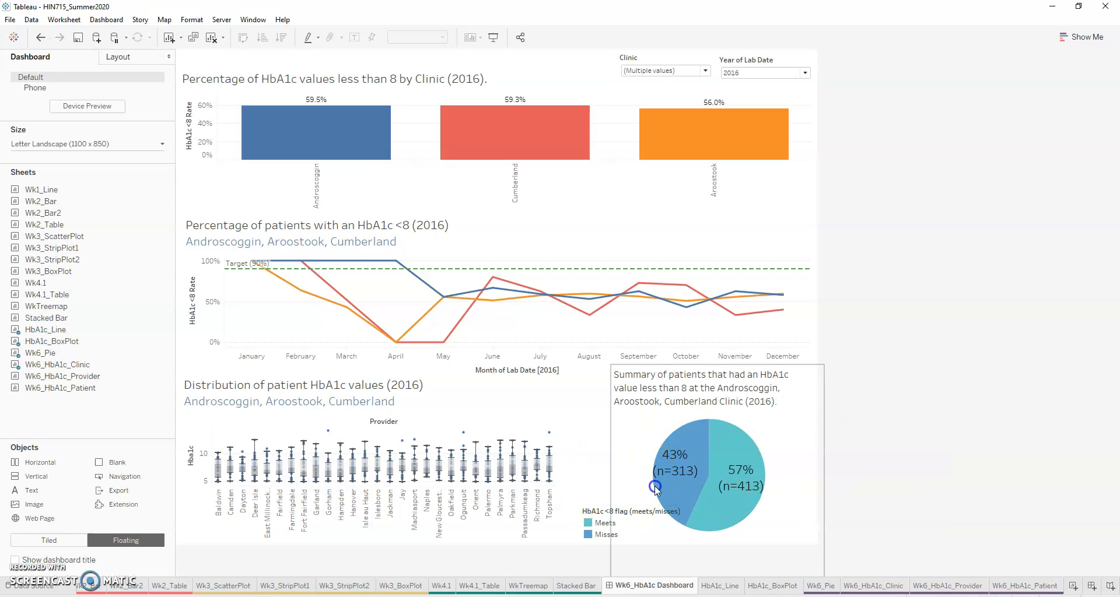
Step: Reword the pie title as "Summary of patients that had an HbA1c value less than 8 (<YEAR(Lab Date)>)" with only <Clinic> on a separate line
{"action": "double_click", "coordinate": [672, 419]}
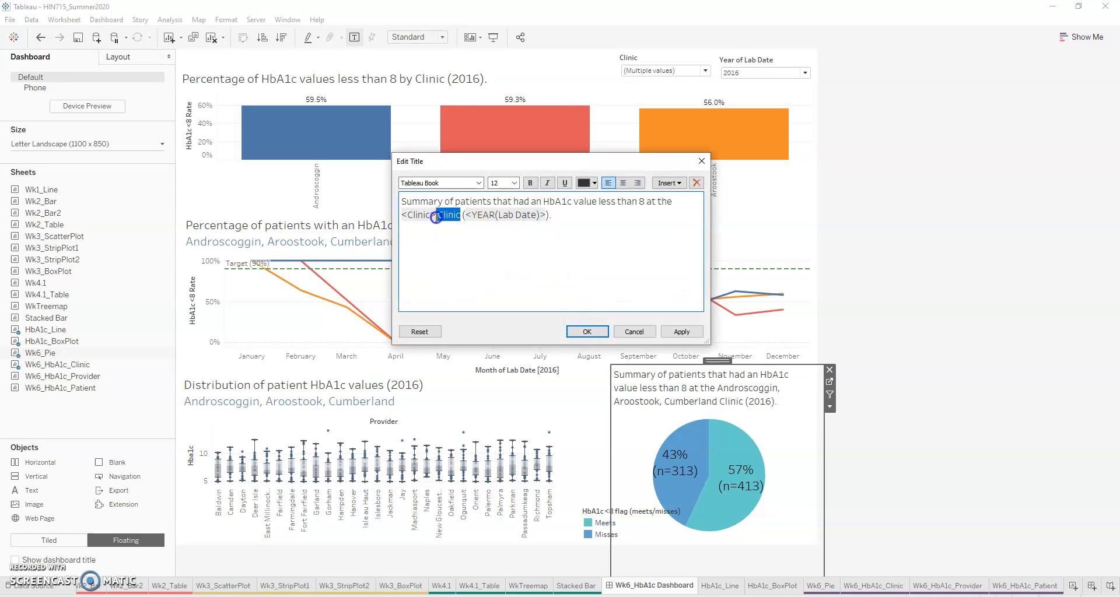
{"action": "key", "text": "BackSpace"}
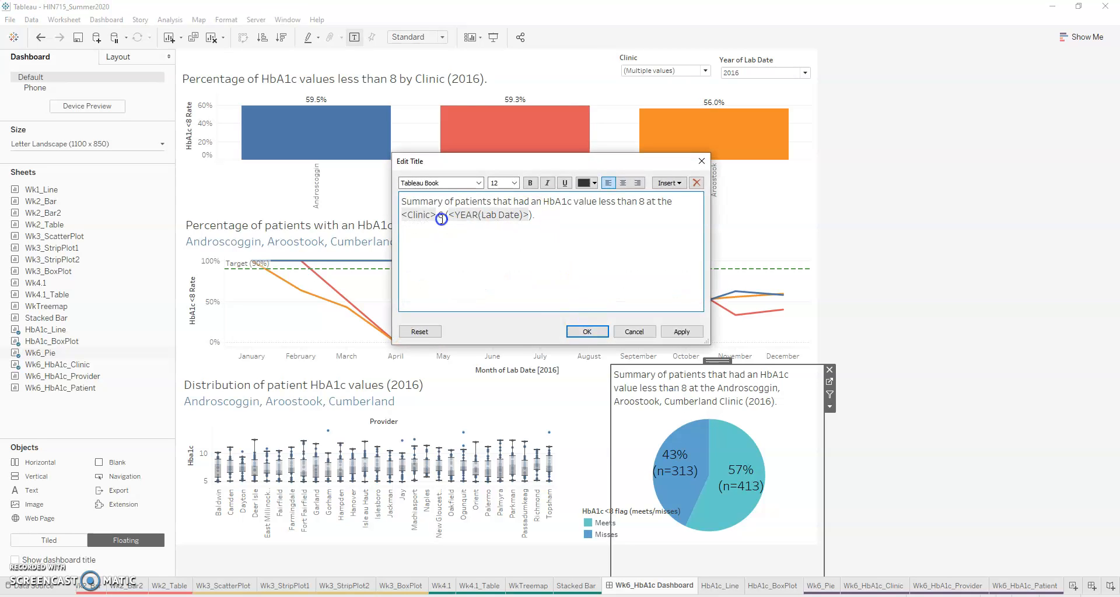
{"action": "key", "text": "BackSpace"}
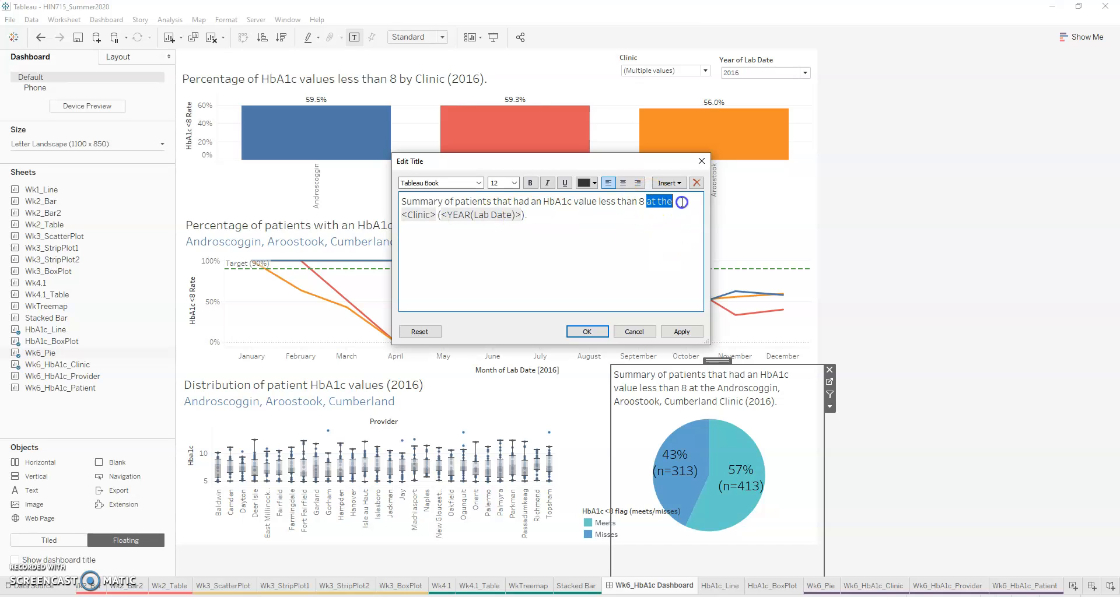
{"action": "key", "text": "BackSpace"}
{"action": "key", "text": "Return"}
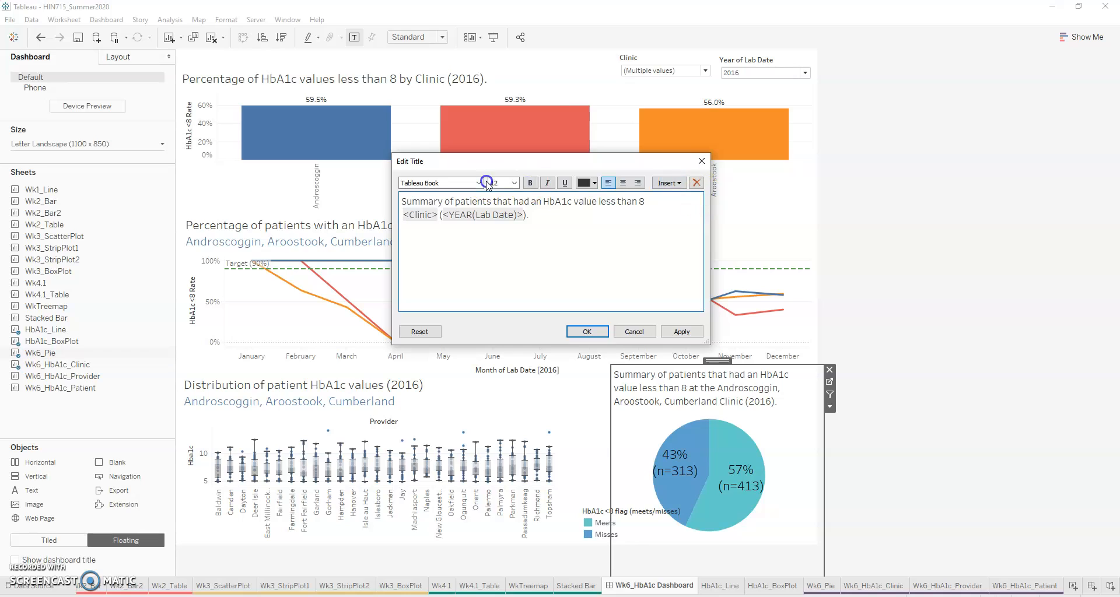
{"action": "left_click_drag", "start_coordinate": [538, 226], "coordinate": [433, 215]}
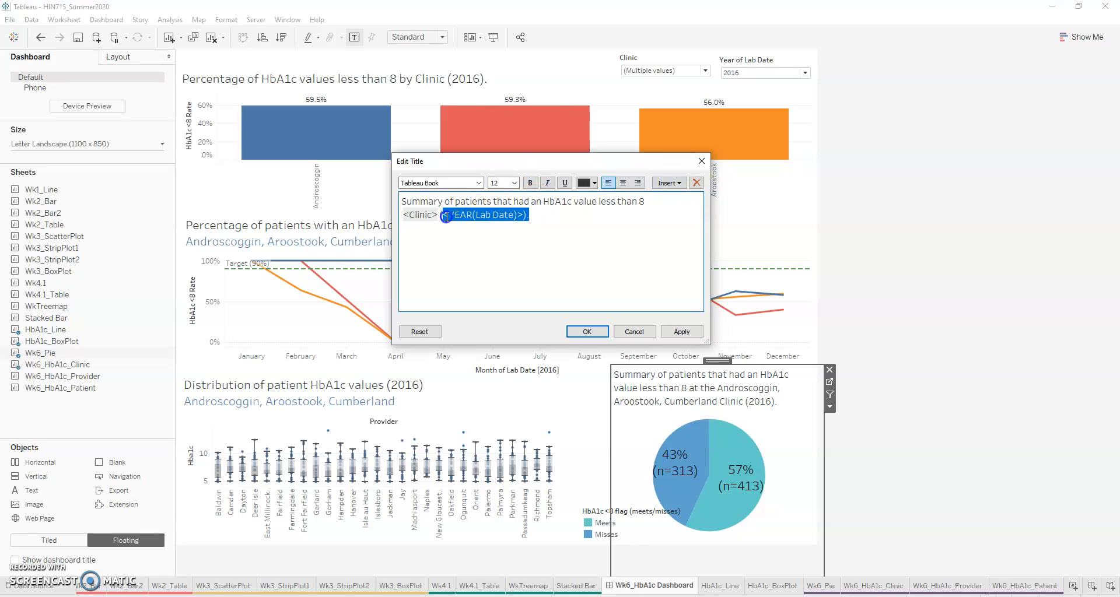
{"action": "key", "text": "BackSpace"}
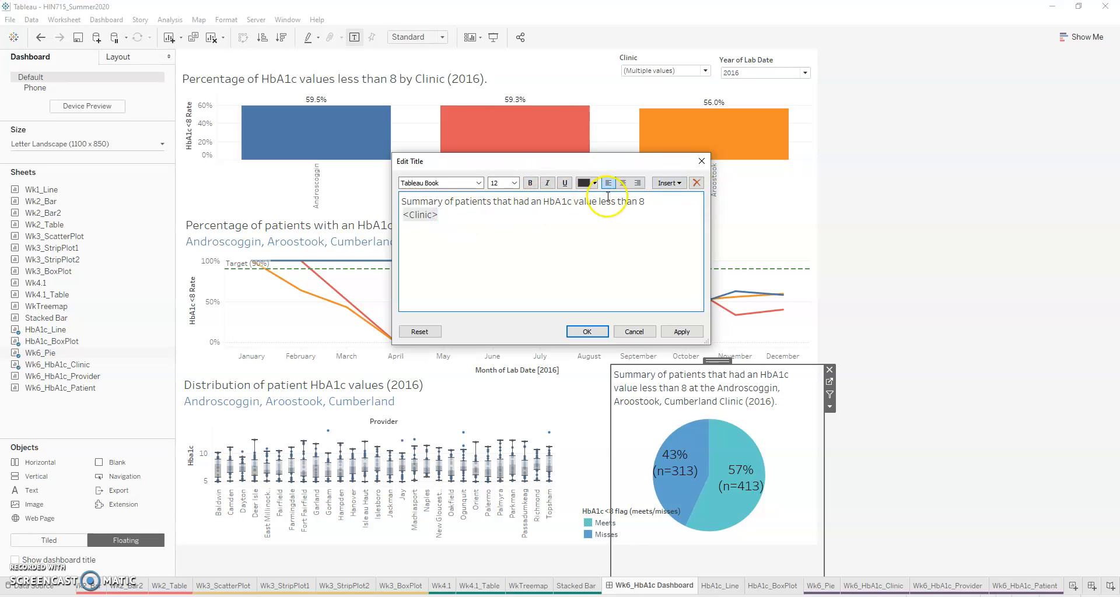
{"action": "type", "text": "(<YEAR(Lab Date)>)."}
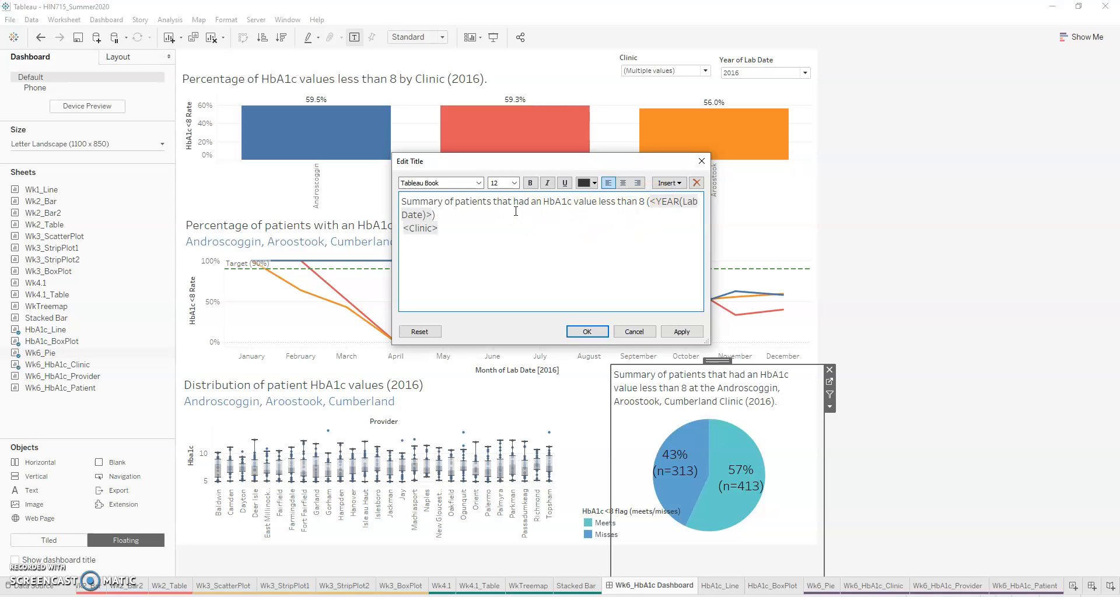
Step: Color the <Clinic> line of the pie chart title blue and apply the title changes
{"action": "left_click", "coordinate": [492, 242]}
{"action": "left_click_drag", "start_coordinate": [398, 237], "coordinate": [397, 235]}
{"action": "left_click", "coordinate": [669, 182]}
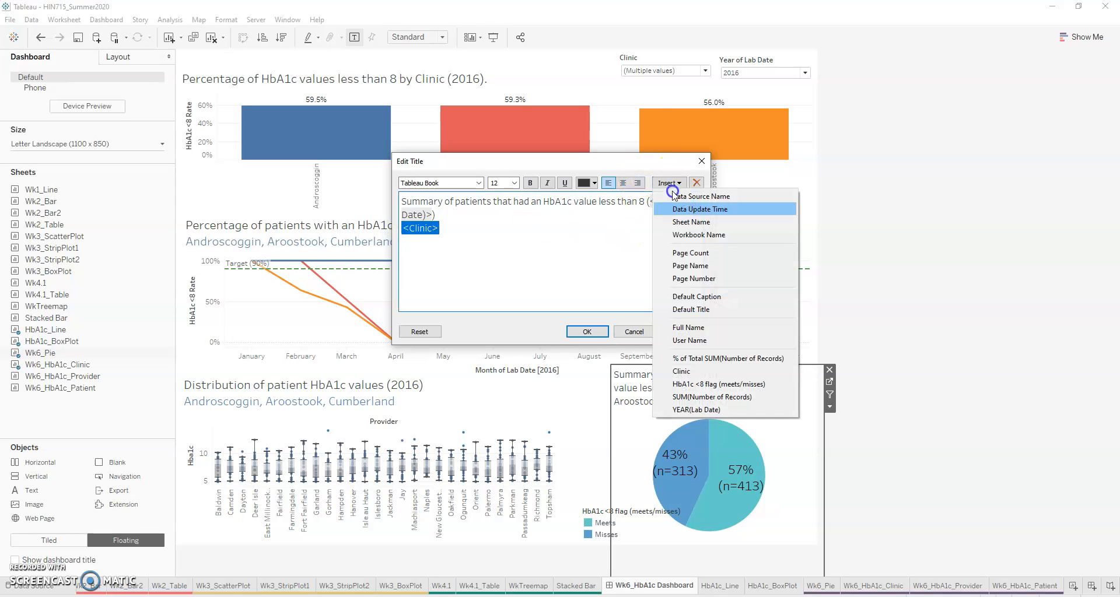
{"action": "left_click", "coordinate": [586, 182]}
{"action": "left_click", "coordinate": [616, 248]}
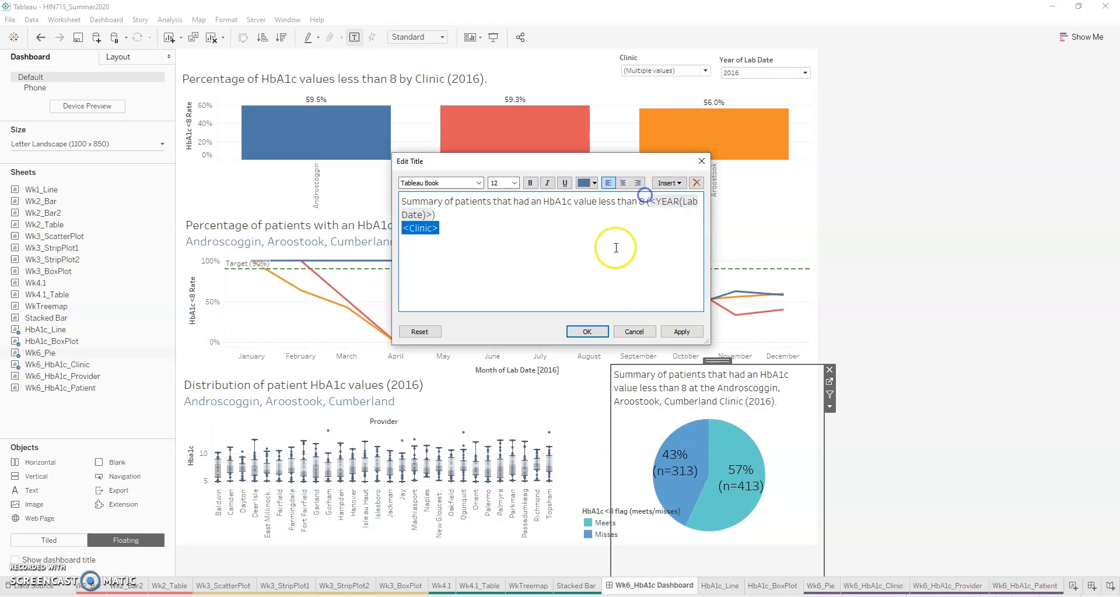
{"action": "left_click", "coordinate": [681, 331]}
{"action": "left_click", "coordinate": [587, 332]}
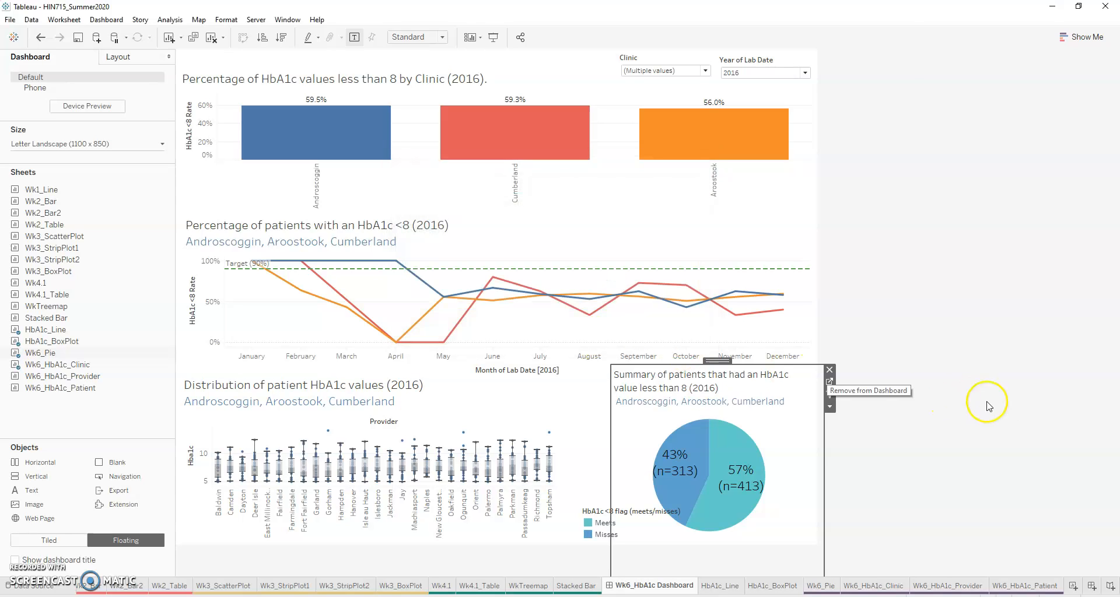
{"action": "left_click", "coordinate": [1005, 407]}
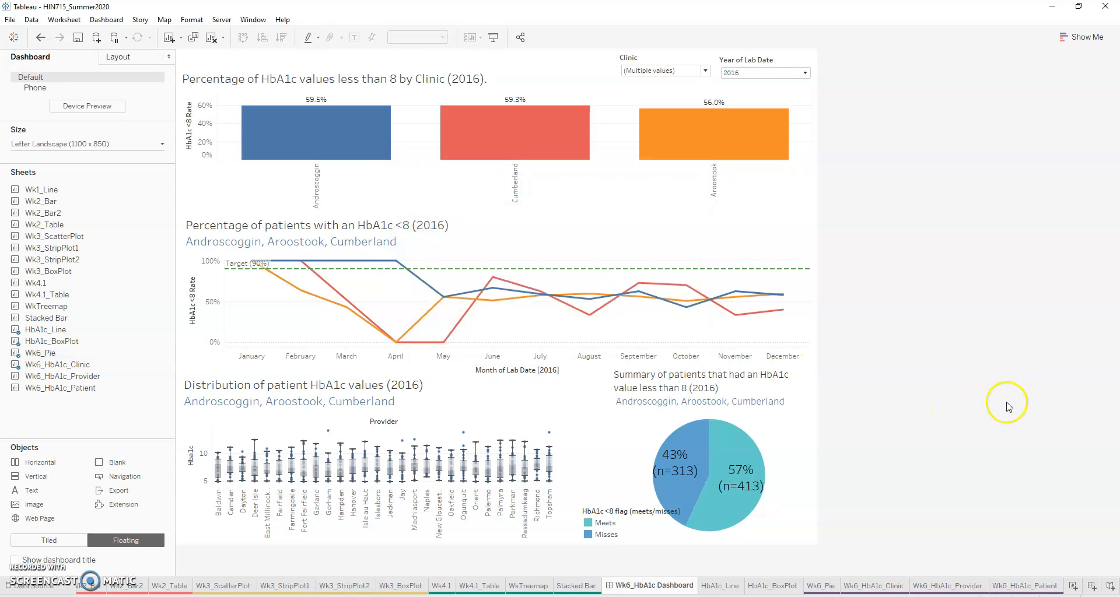
Step: Nudge the HbA1c flag legend slightly closer to the pie
{"action": "left_click", "coordinate": [610, 514]}
{"action": "left_click_drag", "start_coordinate": [637, 502], "coordinate": [643, 502]}
{"action": "left_click", "coordinate": [995, 489]}
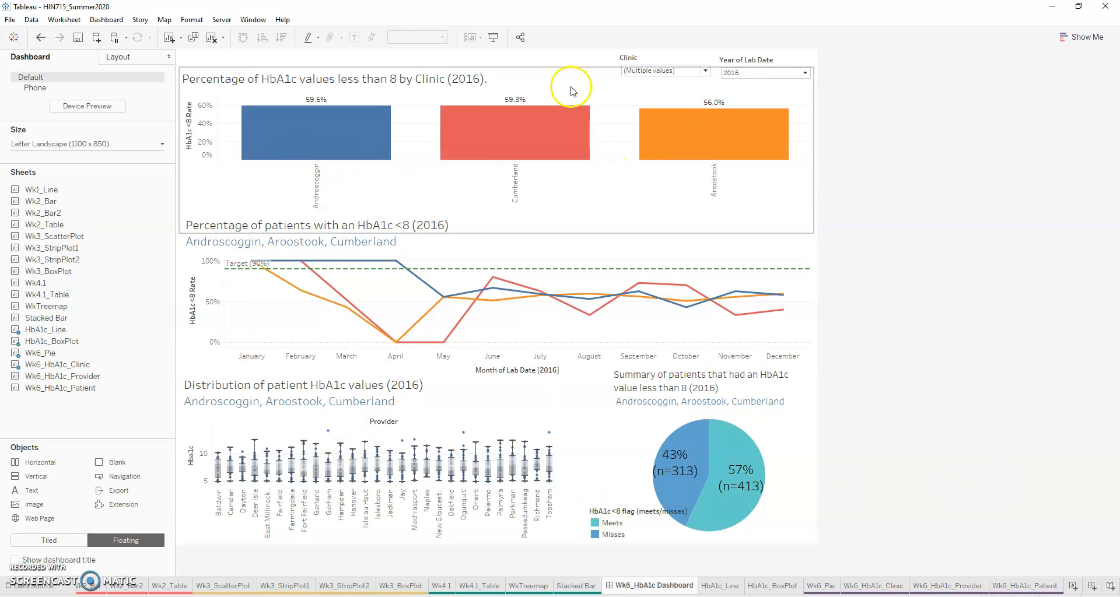
Step: Nudge the clinic bar chart and the monthly line chart slightly upward on the dashboard
{"action": "left_click", "coordinate": [500, 82]}
{"action": "left_click_drag", "start_coordinate": [501, 64], "coordinate": [503, 63]}
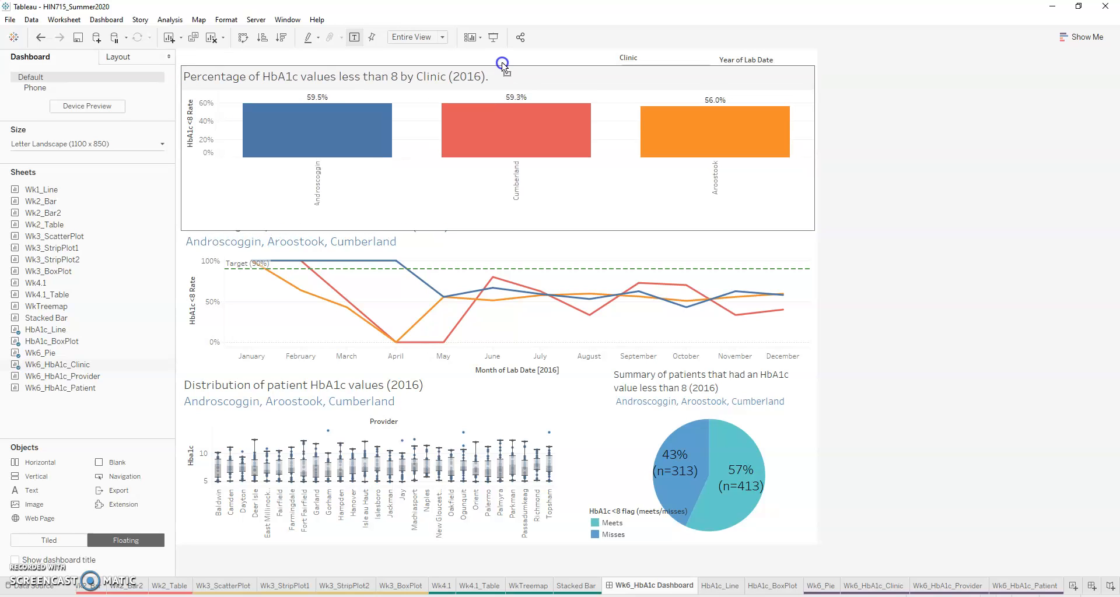
{"action": "left_click", "coordinate": [1012, 367]}
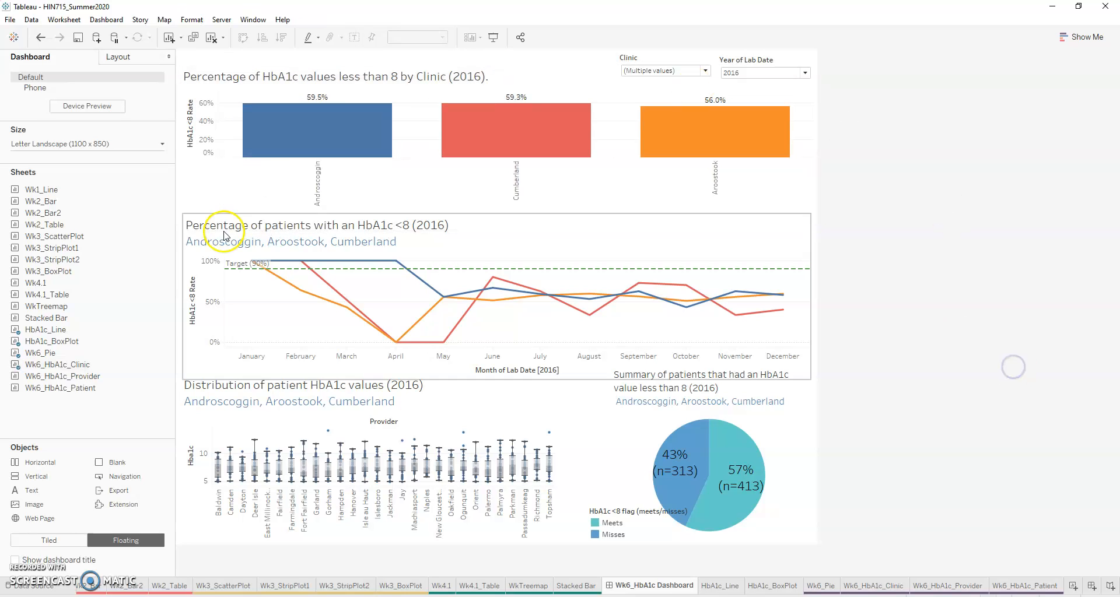
{"action": "left_click", "coordinate": [494, 228]}
{"action": "left_click_drag", "start_coordinate": [501, 213], "coordinate": [501, 211]}
{"action": "left_click", "coordinate": [1022, 312]}
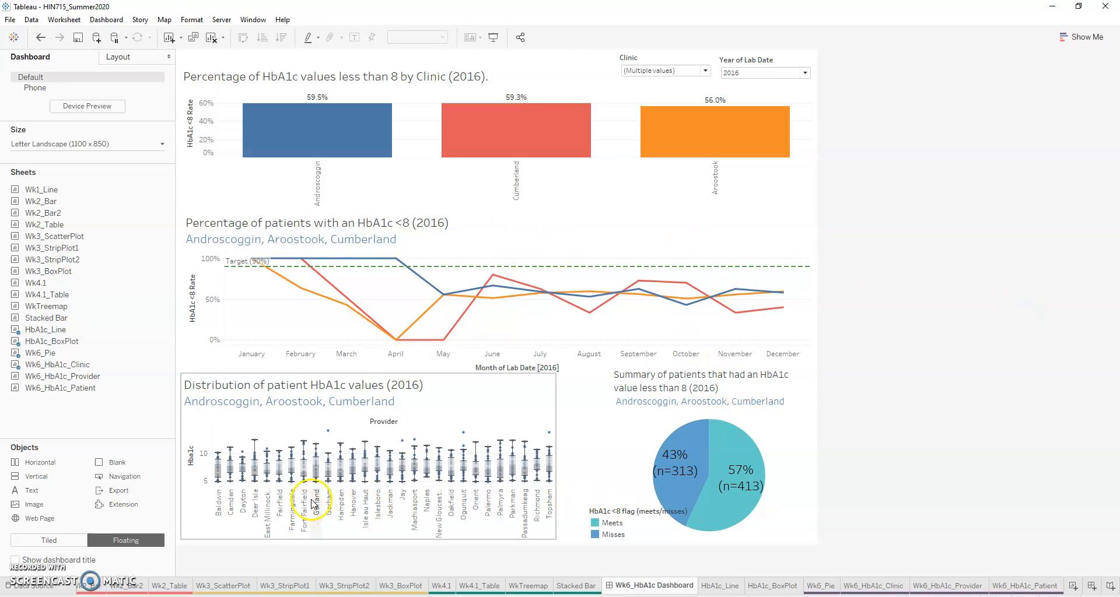